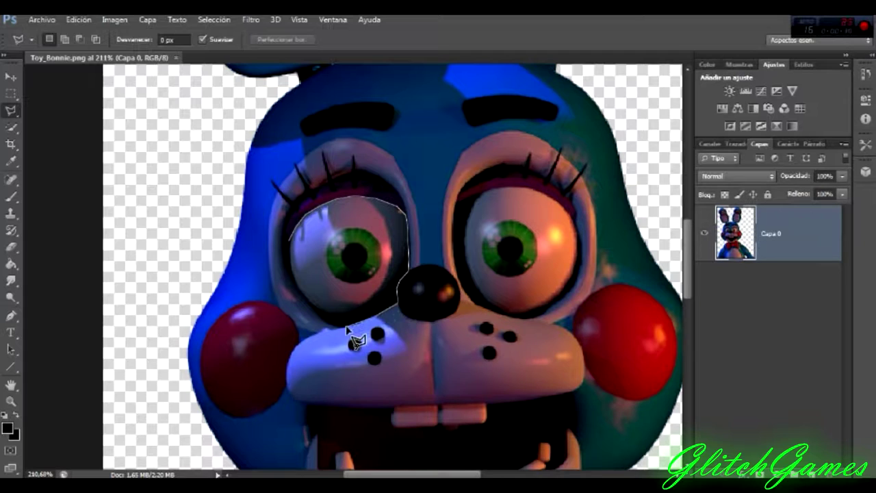
# Finish outlining the rabbit's eye on the image's left, delete it from Capa 0 and add a new layer
pyautogui.click(285, 240)
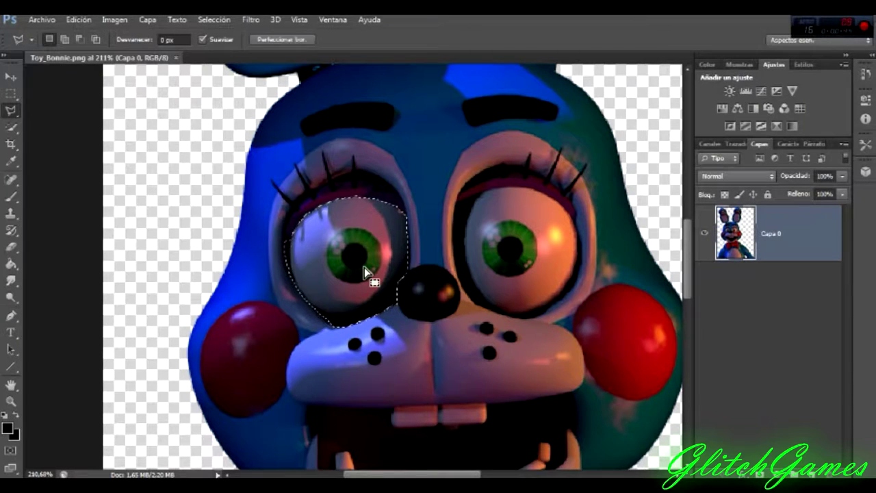
pyautogui.press('Delete')
pyautogui.hotkey('ctrl', 'shift', 'alt', 'n')
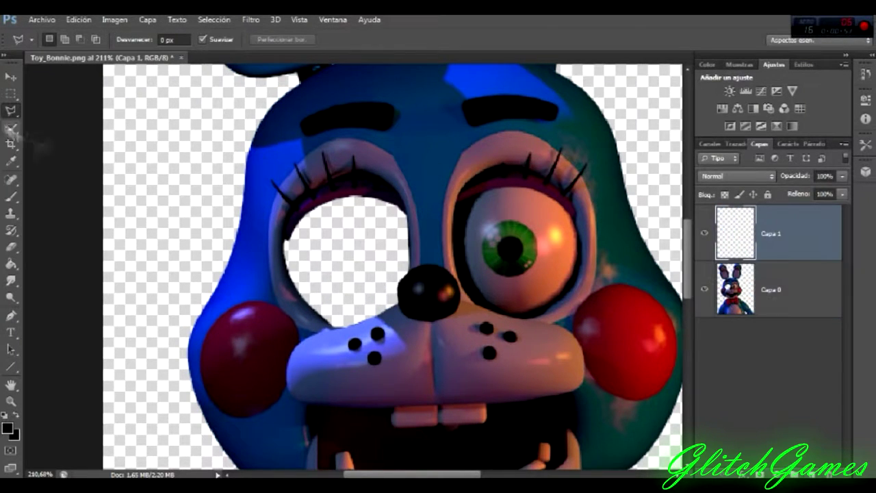
# Place Capa 1 beneath Capa 0 and brush black over it to fill the empty eye socket
pyautogui.click(11, 196)
pyautogui.rightClick(327, 264)
pyautogui.moveTo(327, 265); pyautogui.dragTo(322, 265)
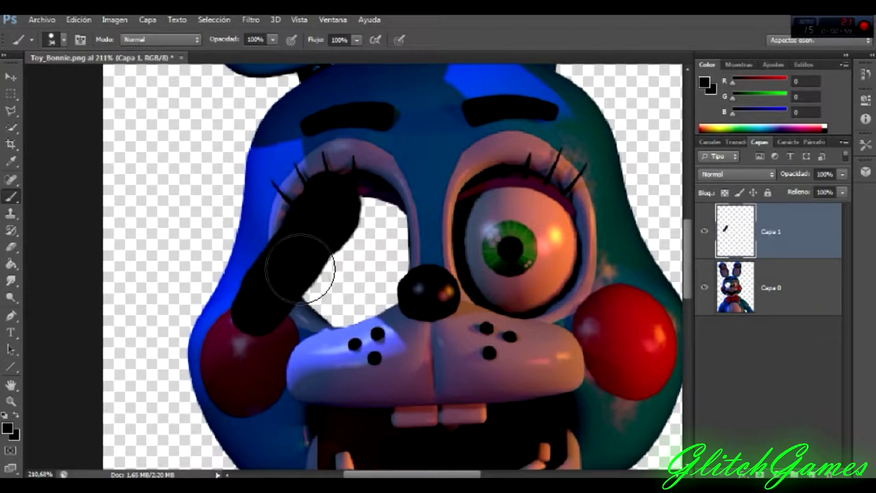
pyautogui.hotkey('ctrl', 'z')
pyautogui.moveTo(773, 233); pyautogui.dragTo(806, 311)
pyautogui.moveTo(301, 219)
pyautogui.mouseDown()
pyautogui.moveTo(342, 287)
pyautogui.moveTo(383, 307)
pyautogui.mouseUp()
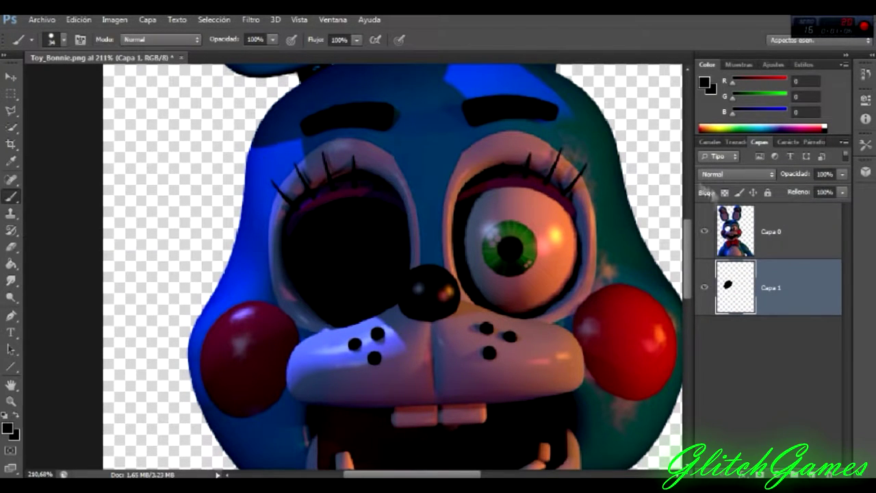
# Cut a jagged hole out of the belly's left side on Capa 0 with the freehand Lasso
pyautogui.click(736, 231)
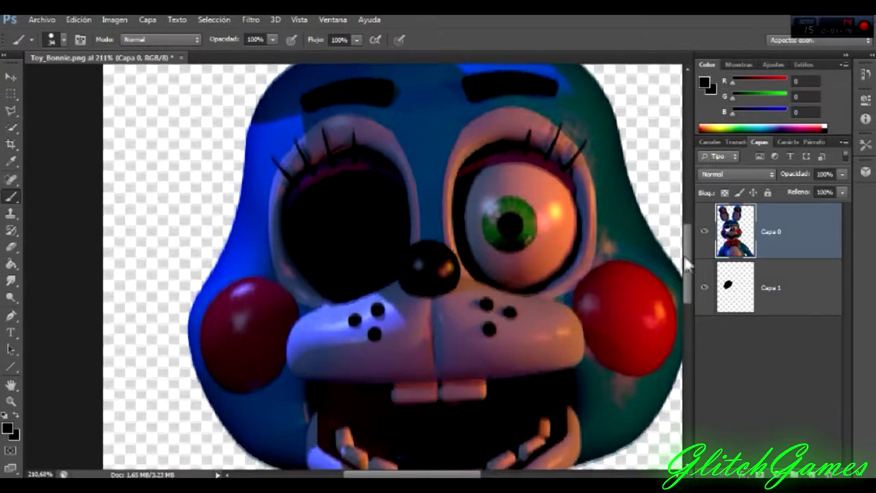
pyautogui.scroll(-6, 335, 346)
pyautogui.click(10, 109)
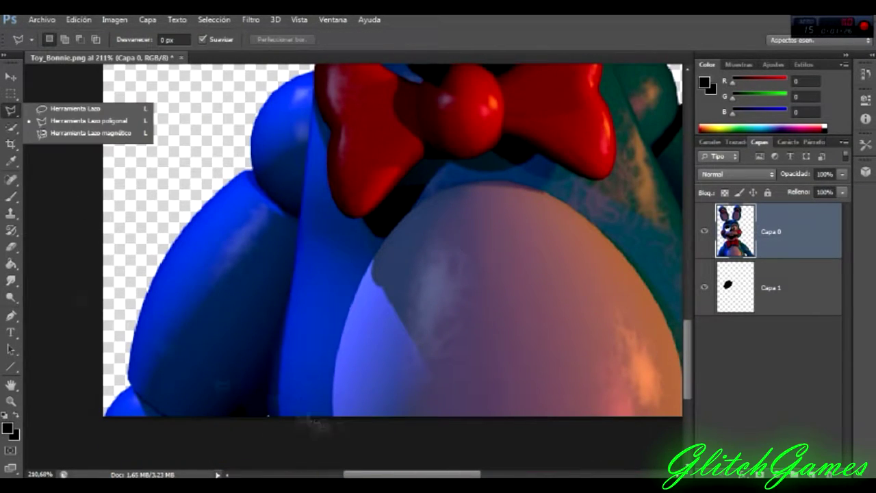
pyautogui.click(68, 108)
pyautogui.moveTo(374, 395); pyautogui.dragTo(490, 202)
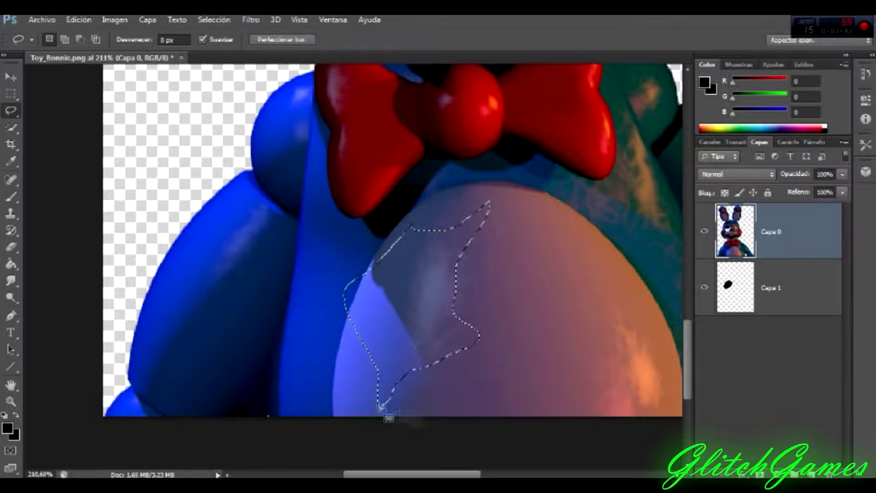
pyautogui.press('Delete')
# Open the fnaf_photoshop_resources update 4 endoskeletons image from the Photoshop folder
pyautogui.click(41, 19)
pyautogui.click(27, 43)
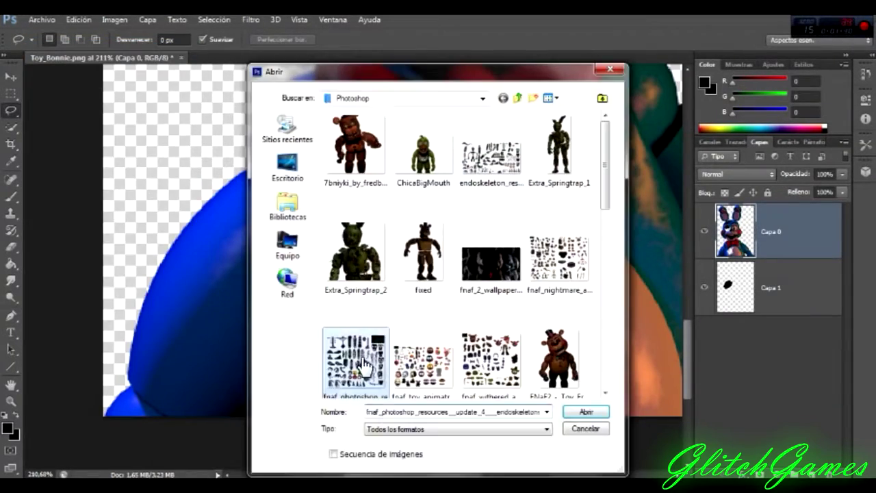
pyautogui.doubleClick(352, 362)
# Select the ribcage-and-spine endoskeleton with the Polygonal Lasso and move it into the Toy_Bonnie image
pyautogui.click(10, 93)
pyautogui.click(11, 109)
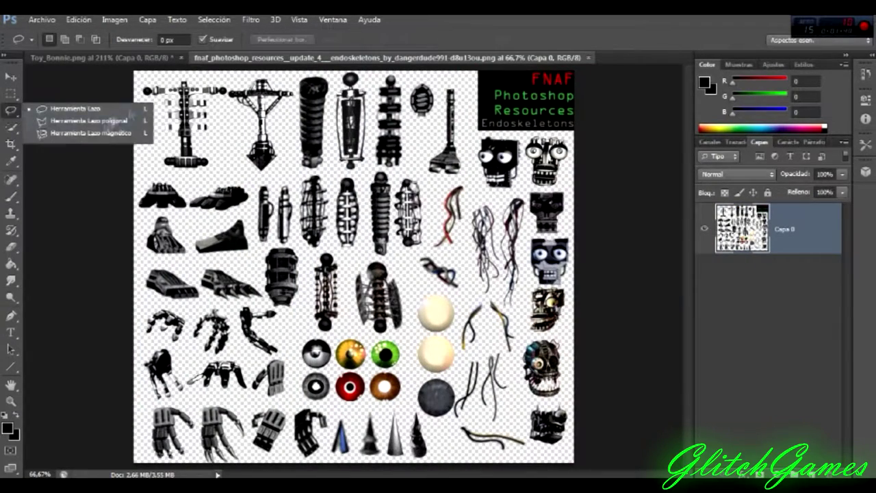
pyautogui.click(69, 120)
pyautogui.click(139, 75)
pyautogui.click(137, 80)
pyautogui.press('v')
pyautogui.moveTo(181, 116)
pyautogui.mouseDown()
pyautogui.moveTo(83, 68)
pyautogui.moveTo(223, 249)
pyautogui.moveTo(232, 233)
pyautogui.mouseUp()
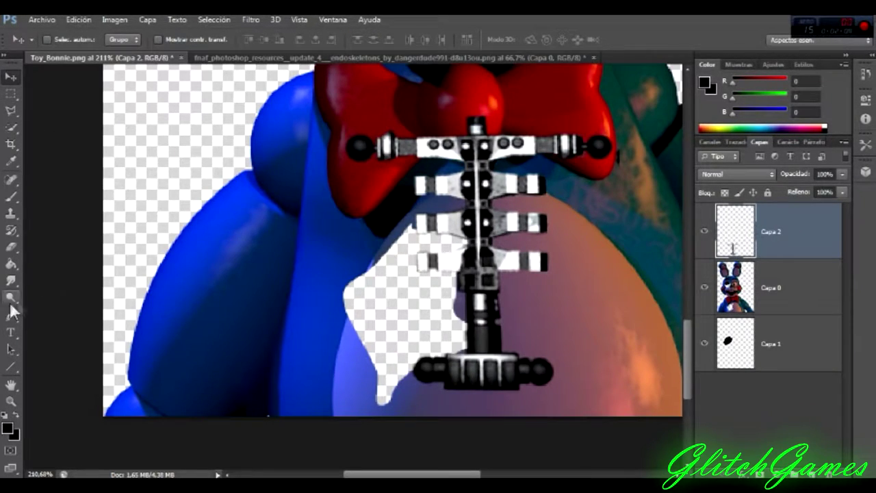
# Enlarge the ribcage endoskeleton, tilt it counterclockwise and position it over the rabbit's chest with Free Transform
pyautogui.hotkey('ctrl', '0')
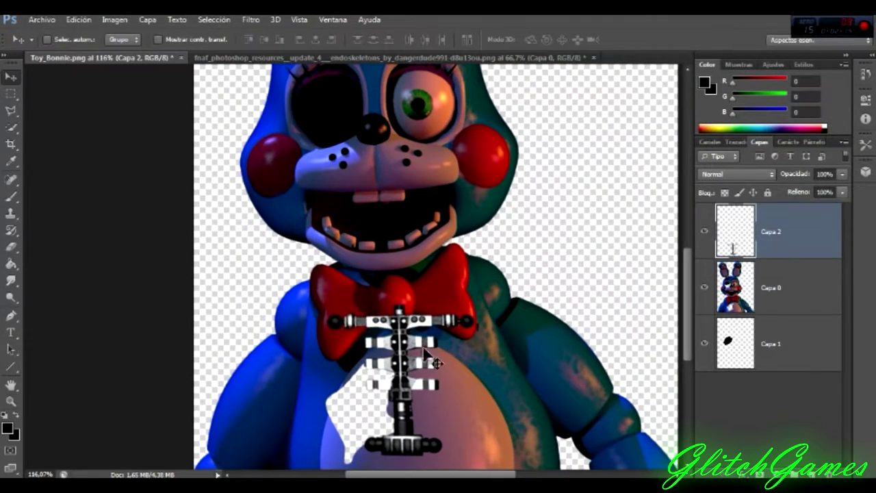
pyautogui.moveTo(424, 353); pyautogui.dragTo(415, 361)
pyautogui.hotkey('ctrl', 't')
pyautogui.moveTo(465, 318); pyautogui.dragTo(415, 230)
pyautogui.moveTo(490, 259); pyautogui.dragTo(504, 231)
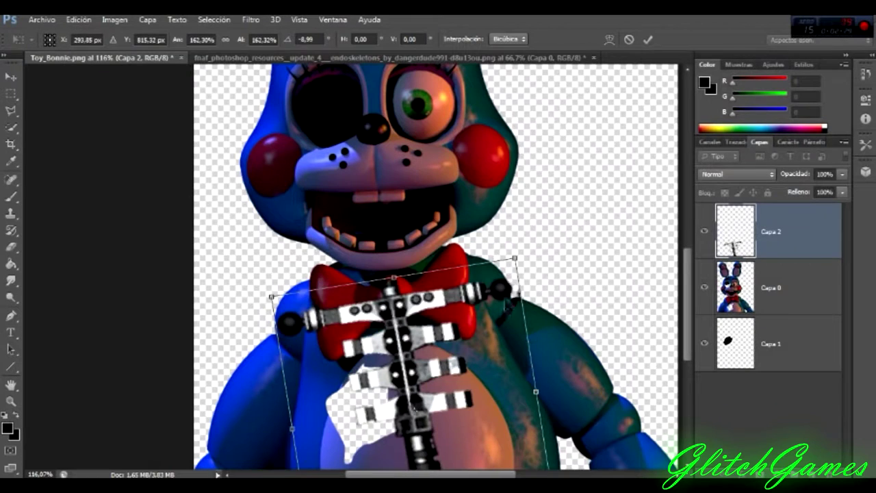
pyautogui.moveTo(512, 374); pyautogui.dragTo(525, 402)
pyautogui.moveTo(421, 360); pyautogui.dragTo(421, 372)
pyautogui.press('Return')
# Place the ribcage layer Capa 2 beneath Capa 0 and paint black behind the belly hole on Capa 1
pyautogui.moveTo(794, 232); pyautogui.dragTo(814, 313)
pyautogui.click(787, 342)
pyautogui.rightClick(11, 196)
pyautogui.click(68, 194)
pyautogui.moveTo(397, 363); pyautogui.dragTo(342, 440)
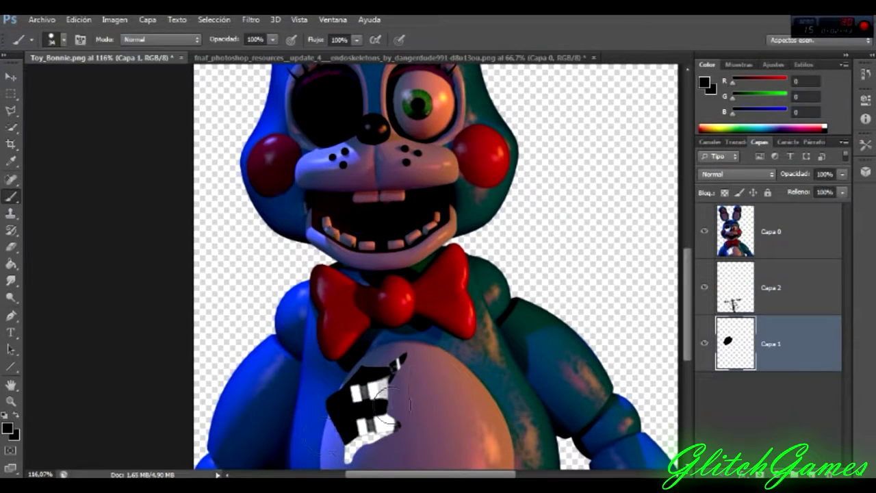
# Soften the belly hole's edges on Capa 0 with the Smudge tool at 50% intensity
pyautogui.click(787, 231)
pyautogui.click(11, 281)
pyautogui.click(11, 400)
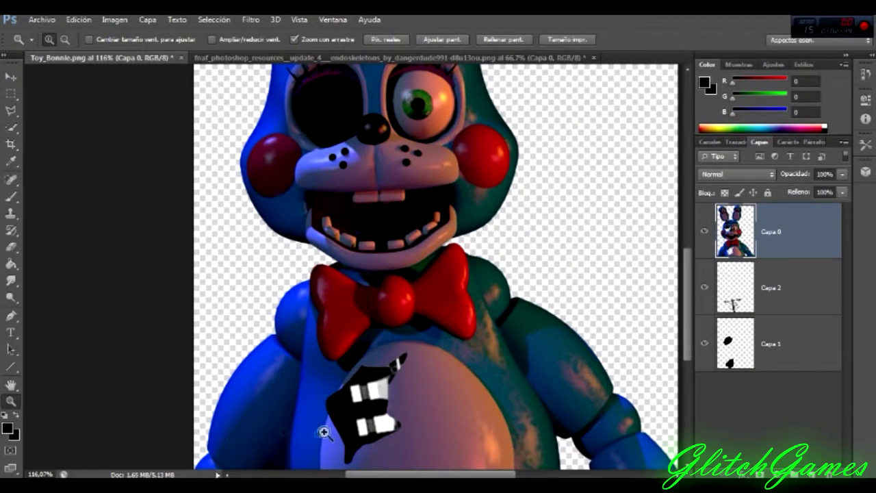
pyautogui.moveTo(321, 438); pyautogui.dragTo(687, 375)
pyautogui.rightClick(10, 280)
pyautogui.click(69, 299)
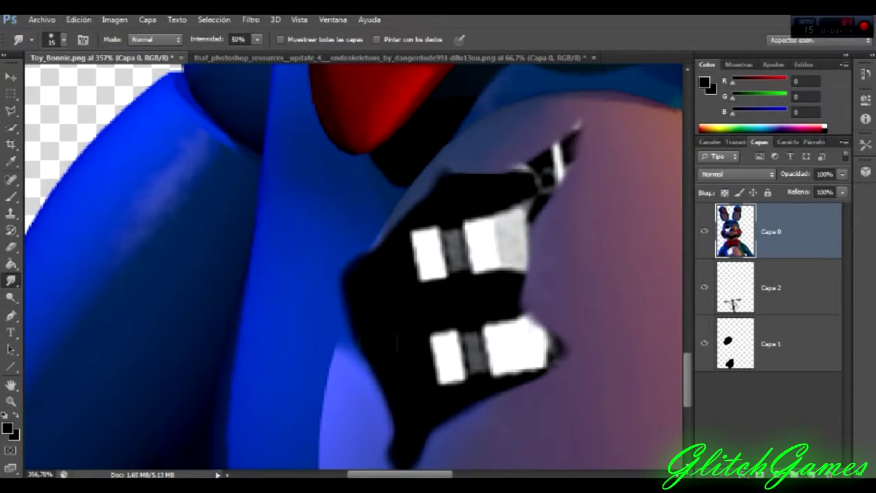
pyautogui.press('z')
pyautogui.moveTo(479, 253); pyautogui.dragTo(425, 309)
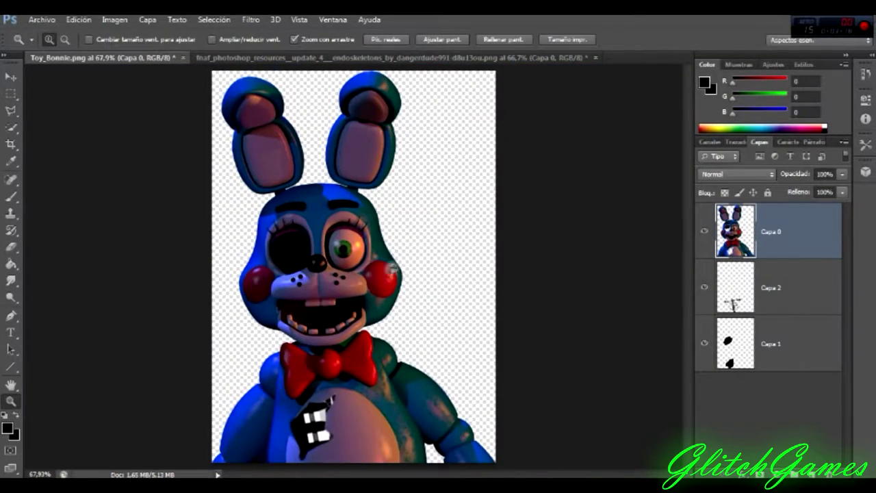
# Outline the upper folded part of the ear on the image's right with the Polygonal Lasso and remove it
pyautogui.moveTo(355, 107); pyautogui.dragTo(465, 79)
pyautogui.rightClick(11, 109)
pyautogui.click(89, 113)
pyautogui.click(305, 217)
pyautogui.scroll(3, 561, 233)
pyautogui.click(513, 117)
pyautogui.doubleClick(283, 185)
pyautogui.press('v')
pyautogui.moveTo(410, 315)
pyautogui.mouseDown()
pyautogui.moveTo(410, 293)
pyautogui.moveTo(687, 143)
pyautogui.moveTo(687, 163)
pyautogui.mouseUp()
# Paint black along the ear's cut edge on Capa 1 and erase the stray bits around it
pyautogui.click(772, 343)
pyautogui.click(11, 197)
pyautogui.moveTo(294, 218)
pyautogui.mouseDown()
pyautogui.moveTo(510, 254)
pyautogui.moveTo(363, 221)
pyautogui.mouseUp()
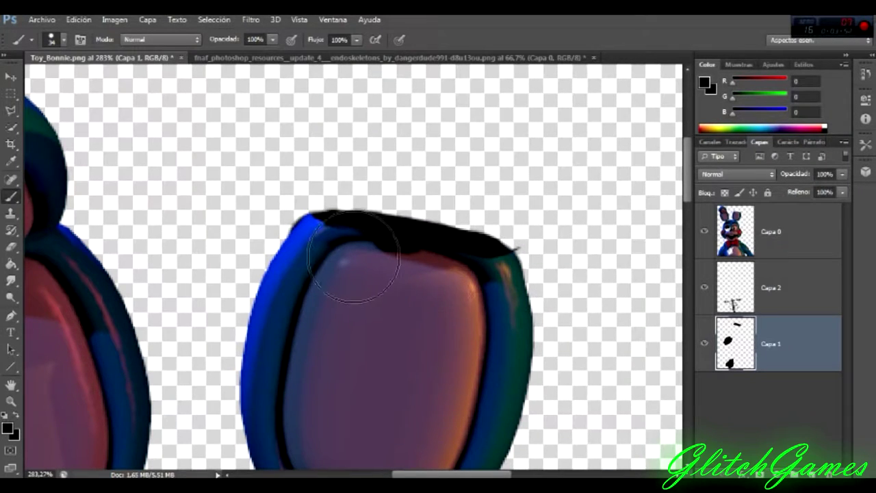
pyautogui.click(11, 247)
pyautogui.hotkey('alt', '.')
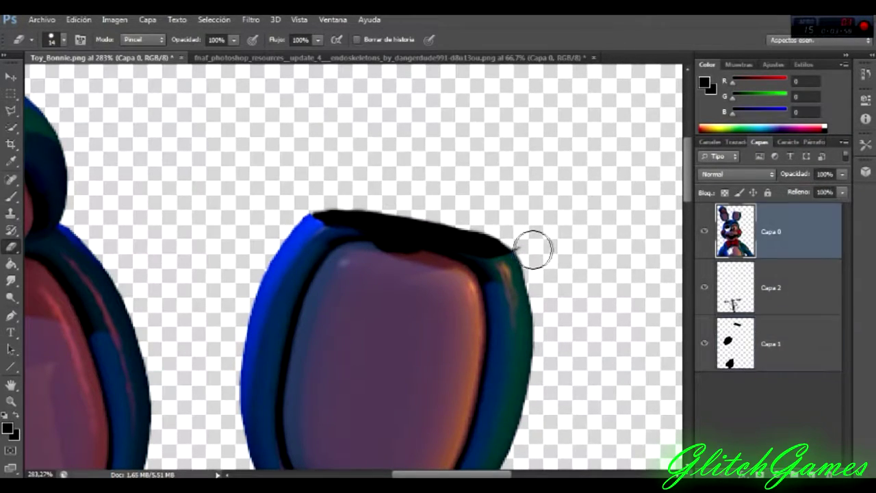
# Cut a jagged piece out of the shortened ear's upper edge on Capa 0 with the freehand Lasso
pyautogui.hotkey('ctrl', 'Tab')
pyautogui.hotkey('ctrl', 'Tab')
pyautogui.rightClick(11, 109)
pyautogui.click(68, 108)
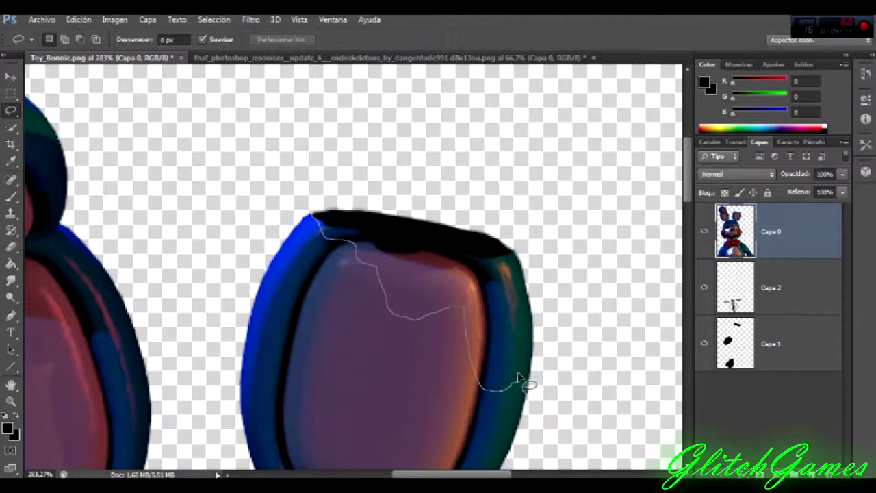
pyautogui.moveTo(457, 205); pyautogui.dragTo(319, 197)
pyautogui.press('Delete')
# Fill the torn gap in the ear with black on Capa 1 and erase its outer edge to a ragged slope
pyautogui.hotkey('alt', ',')
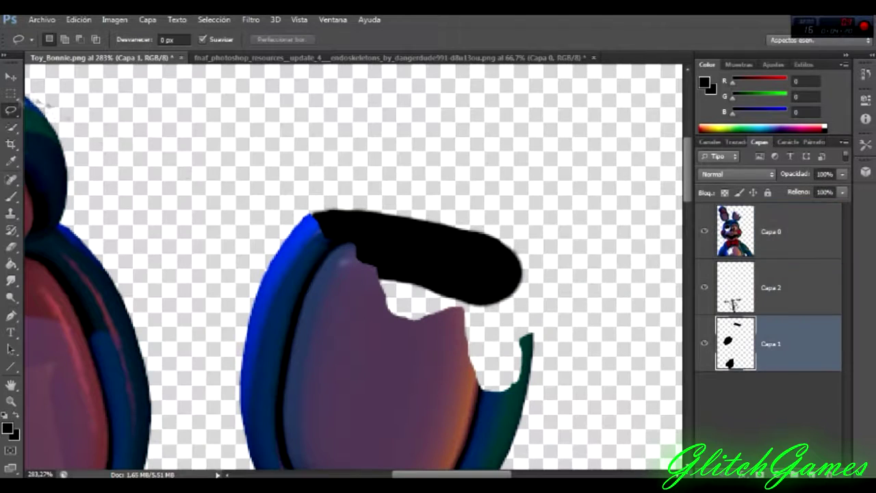
pyautogui.click(22, 195)
pyautogui.moveTo(506, 273)
pyautogui.mouseDown()
pyautogui.moveTo(488, 332)
pyautogui.moveTo(459, 326)
pyautogui.moveTo(444, 356)
pyautogui.mouseUp()
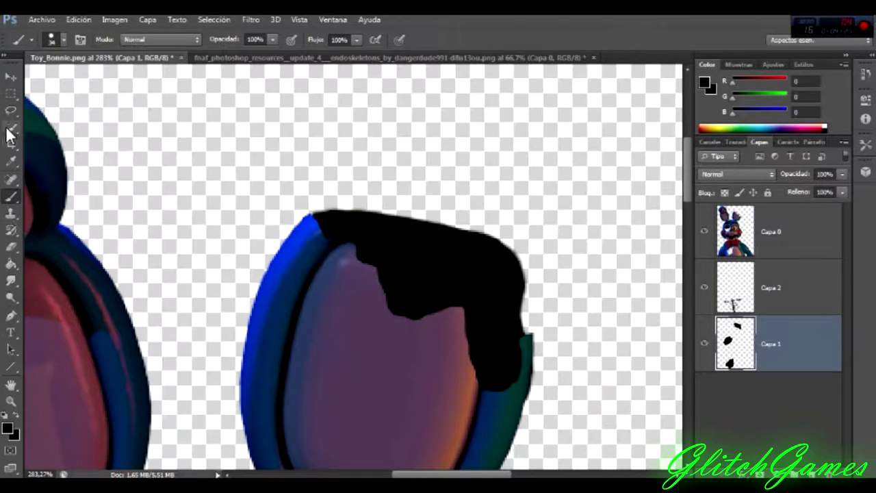
pyautogui.click(11, 247)
pyautogui.moveTo(390, 213)
pyautogui.mouseDown()
pyautogui.moveTo(520, 269)
pyautogui.moveTo(440, 253)
pyautogui.mouseUp()
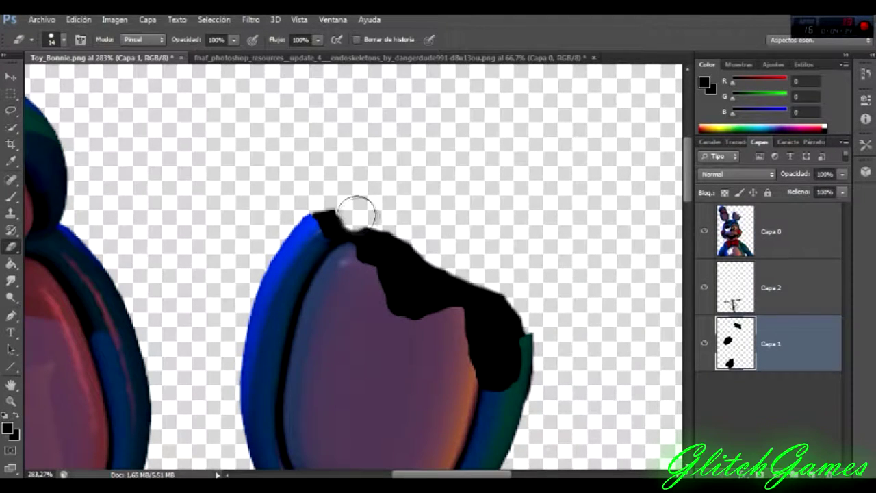
# Touch up the black fill's outer edge and smudge the ear's torn border on Capa 0 at 50% intensity
pyautogui.moveTo(10, 195); pyautogui.dragTo(75, 197)
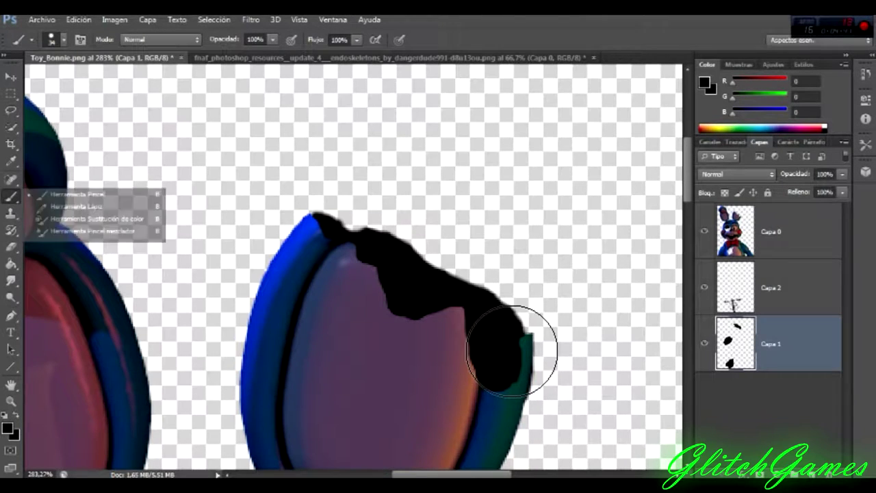
pyautogui.moveTo(11, 246); pyautogui.dragTo(61, 240)
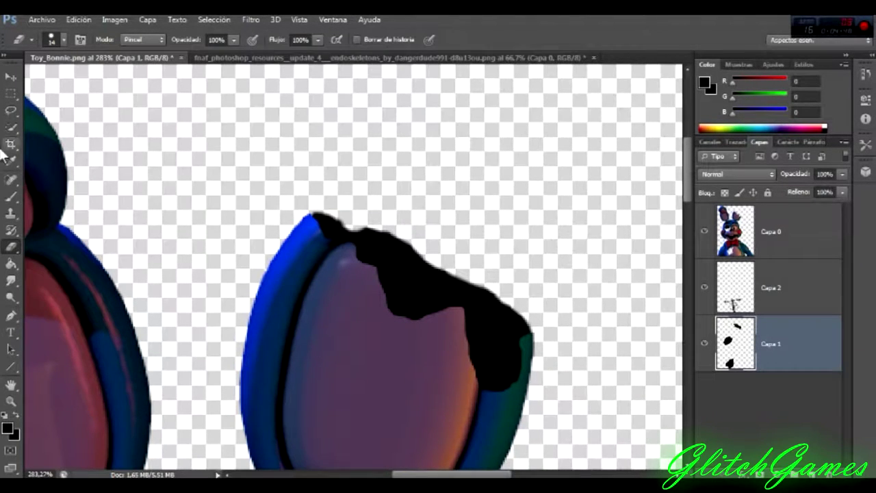
pyautogui.moveTo(11, 280); pyautogui.dragTo(61, 301)
pyautogui.click(784, 236)
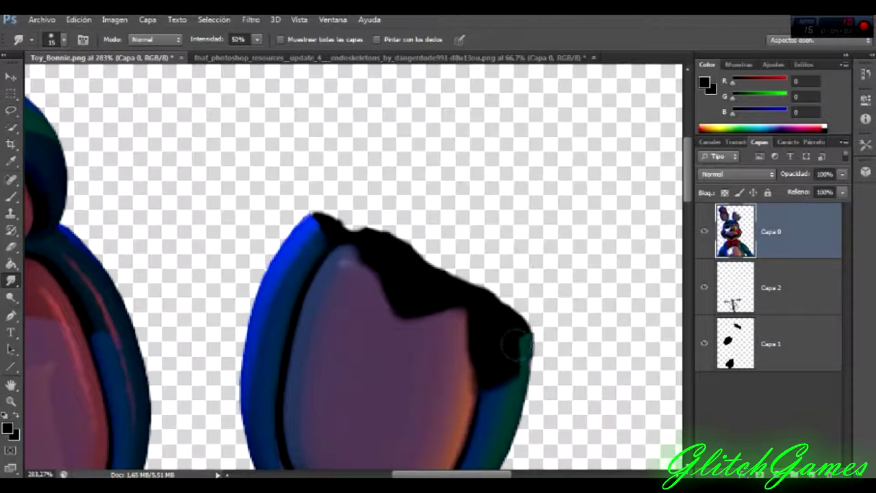
# Lasso a small limb piece in the fnaf_photoshop_resources endoskeletons image and move it into the Toy_Bonnie image
pyautogui.hotkey('ctrl', 'Tab')
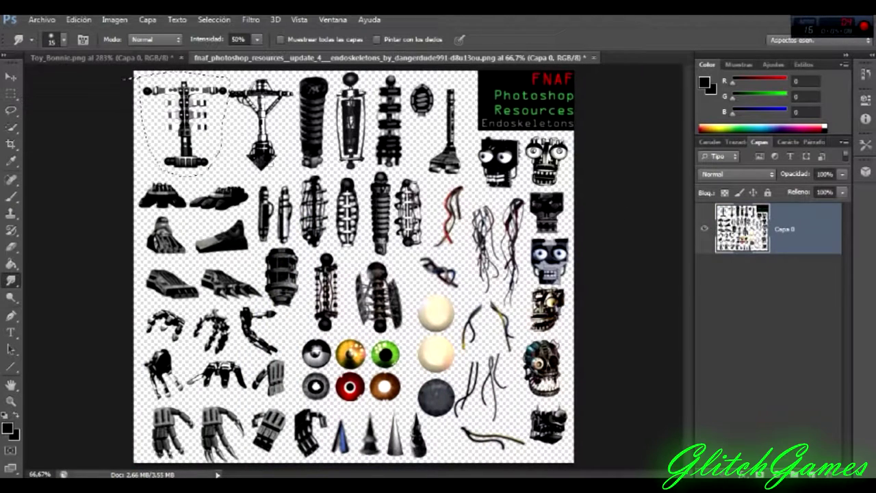
pyautogui.click(10, 113)
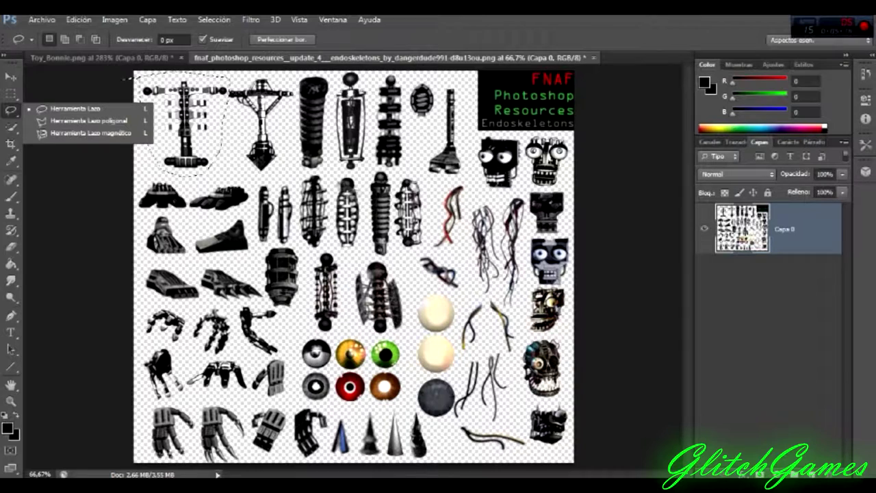
pyautogui.click(279, 187)
pyautogui.press('v')
pyautogui.moveTo(282, 212); pyautogui.dragTo(400, 301)
# Try fitting the limb piece into the ear's torn gap with Free Transform, on a layer beneath Capa 0
pyautogui.hotkey('ctrl', 't')
pyautogui.moveTo(492, 226); pyautogui.dragTo(487, 260)
pyautogui.moveTo(400, 344); pyautogui.dragTo(450, 361)
pyautogui.press('Return')
pyautogui.moveTo(791, 248); pyautogui.dragTo(792, 314)
pyautogui.hotkey('ctrl', 'Tab')
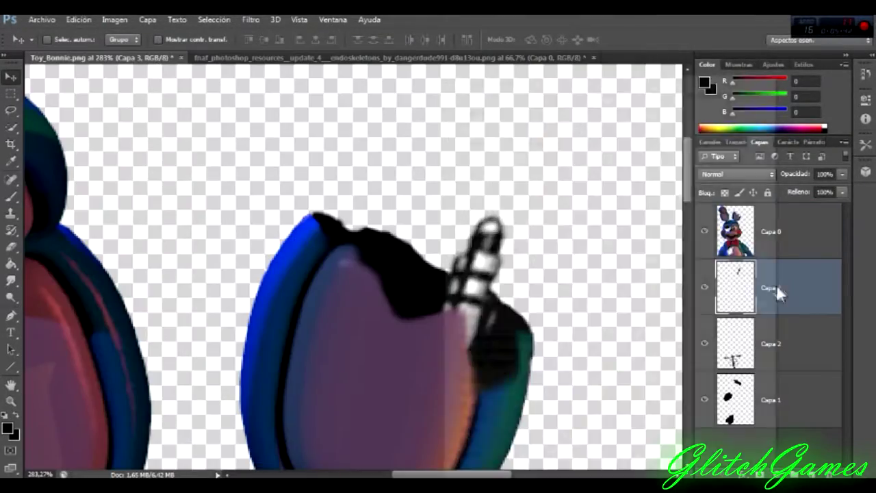
pyautogui.rightClick(776, 284)
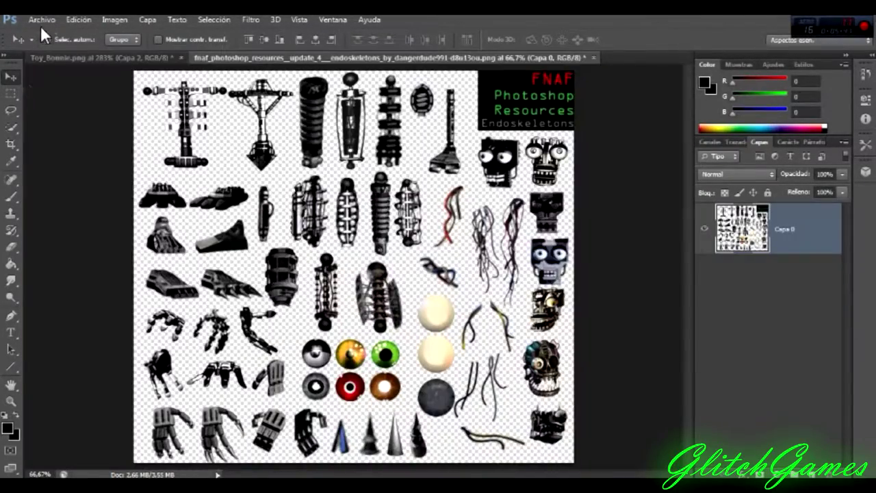
# Open the endoskeleton_resources_pack image from the Photoshop folder
pyautogui.click(42, 21)
pyautogui.click(51, 34)
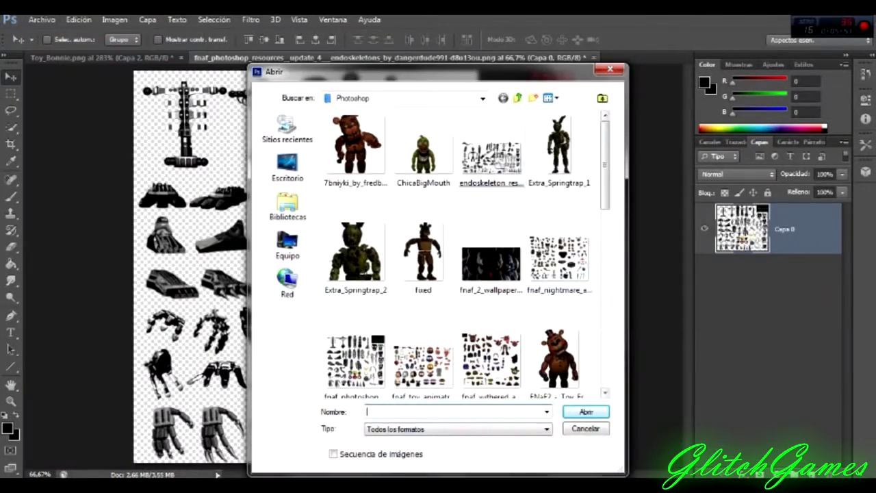
pyautogui.doubleClick(479, 161)
# Separate the narrow segmented limb in the endoskeleton resources pack with the Lasso and move it into the Toy_Bonnie image
pyautogui.click(11, 109)
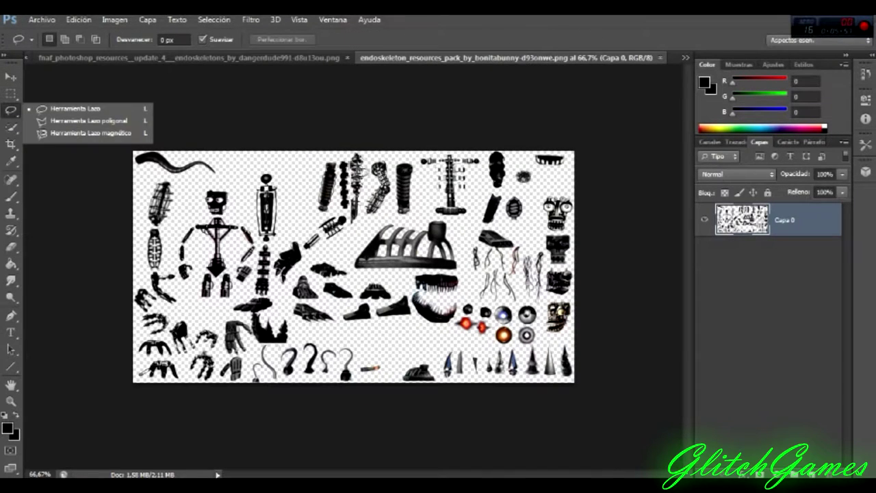
pyautogui.click(351, 174)
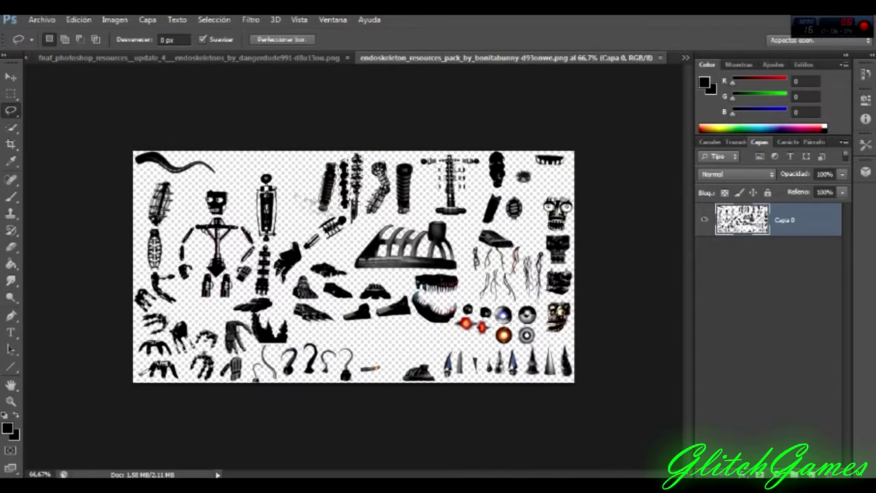
pyautogui.press('Delete')
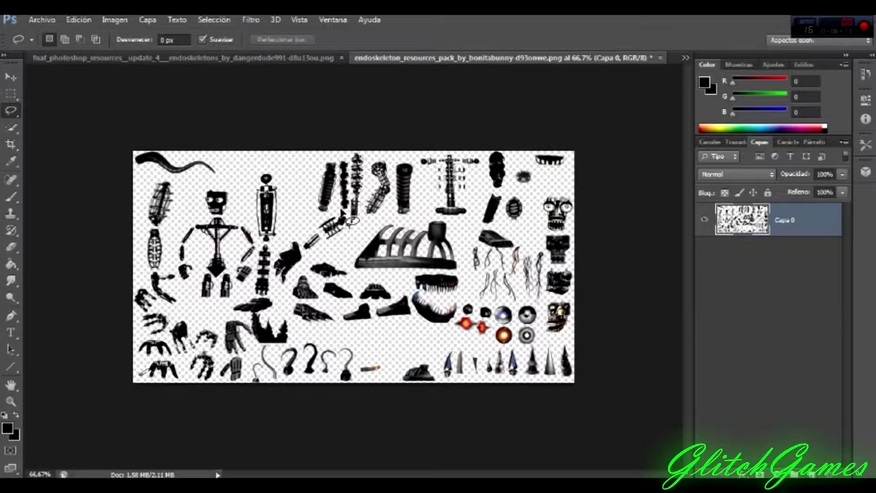
pyautogui.press('v')
pyautogui.moveTo(345, 192)
pyautogui.mouseDown()
pyautogui.moveTo(342, 198)
pyautogui.moveTo(267, 171)
pyautogui.moveTo(69, 57)
pyautogui.moveTo(420, 304)
pyautogui.moveTo(482, 154)
pyautogui.mouseUp()
pyautogui.rightClick(487, 155)
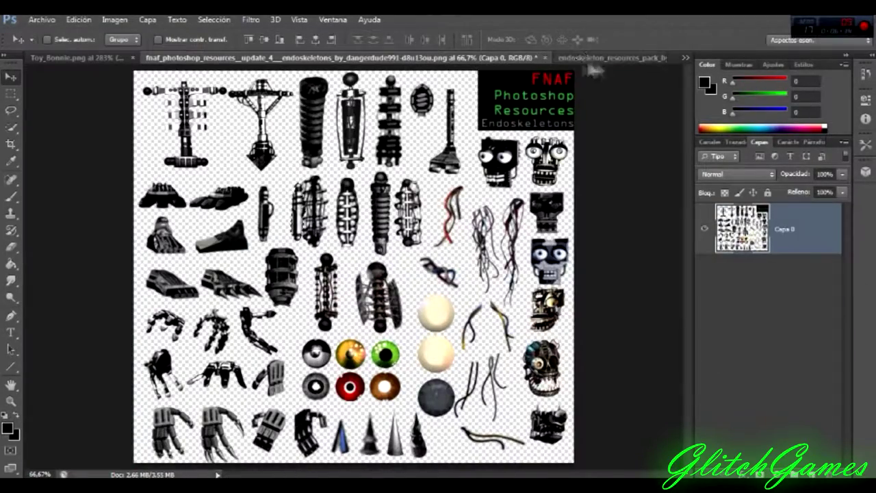
# Outline the vertical disc-segmented limb in the endoskeleton resources pack with the Lasso and move it onto Toy Bonnie's torn ear
pyautogui.click(594, 58)
pyautogui.press('z')
pyautogui.moveTo(330, 195); pyautogui.dragTo(691, 202)
pyautogui.rightClick(11, 109)
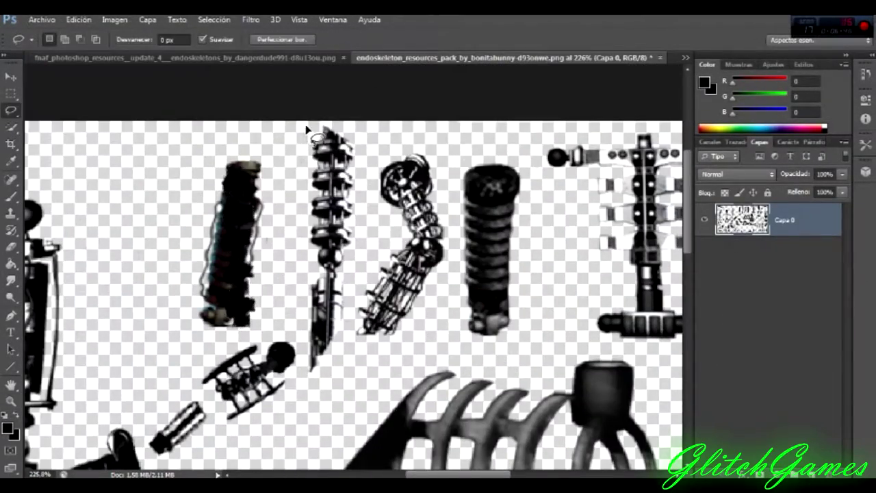
pyautogui.click(69, 104)
pyautogui.moveTo(311, 124); pyautogui.dragTo(305, 241)
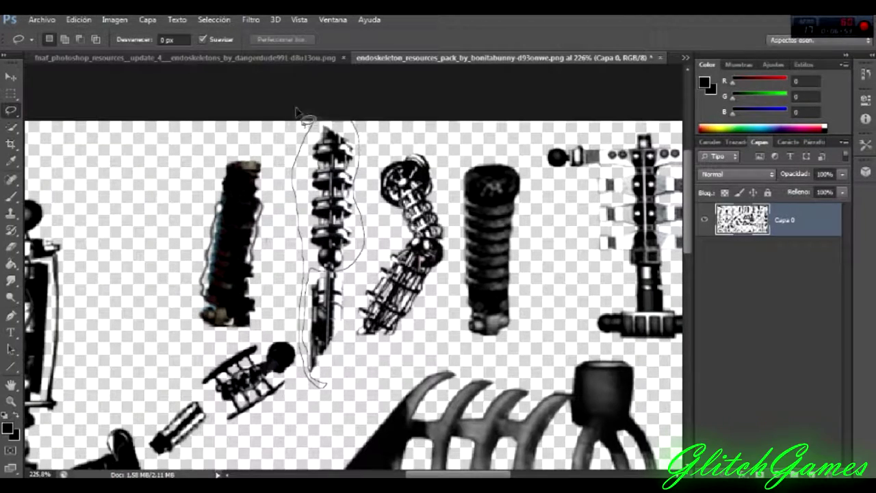
pyautogui.moveTo(342, 122); pyautogui.dragTo(316, 123)
pyautogui.press('v')
pyautogui.moveTo(329, 240)
pyautogui.mouseDown()
pyautogui.moveTo(86, 65)
pyautogui.moveTo(404, 280)
pyautogui.mouseUp()
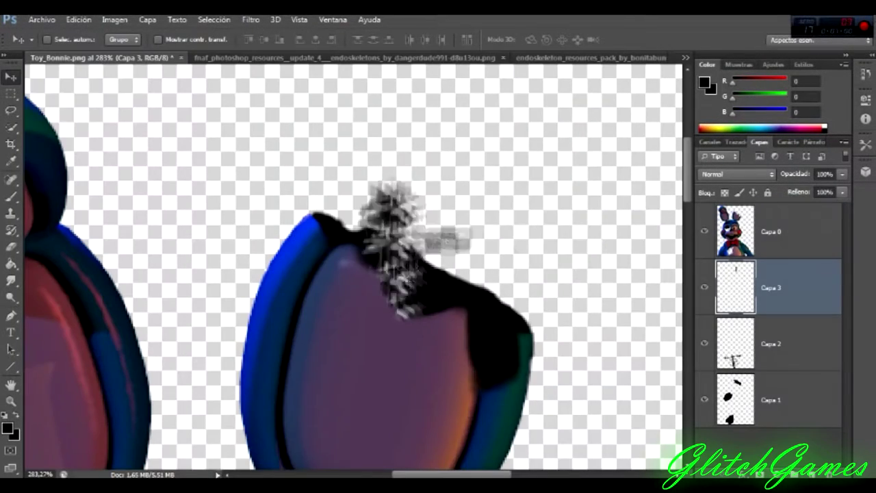
# Rotate the limb nearly upside down with Free Transform and seat it in the ear's torn gap
pyautogui.hotkey('ctrl', 't')
pyautogui.moveTo(465, 205); pyautogui.dragTo(500, 226)
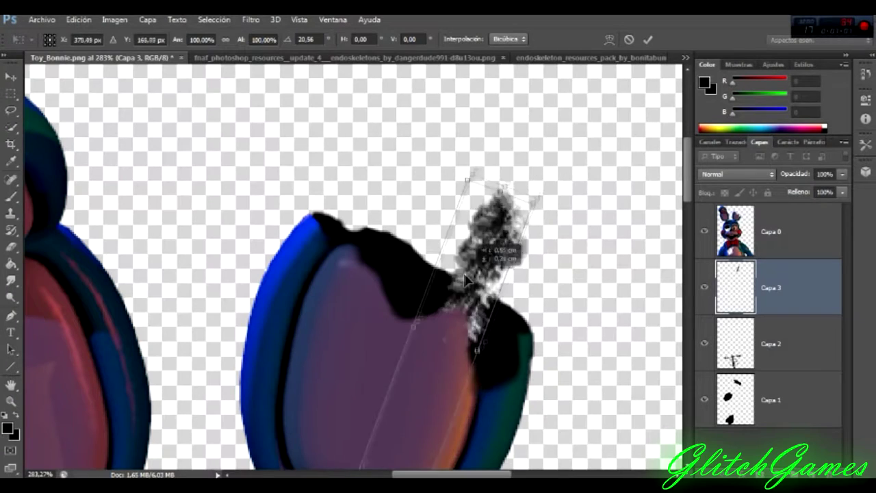
pyautogui.press('Return')
pyautogui.moveTo(541, 247); pyautogui.dragTo(449, 195)
pyautogui.hotkey('ctrl', 't')
pyautogui.moveTo(424, 114); pyautogui.dragTo(472, 253)
pyautogui.moveTo(411, 287); pyautogui.dragTo(452, 244)
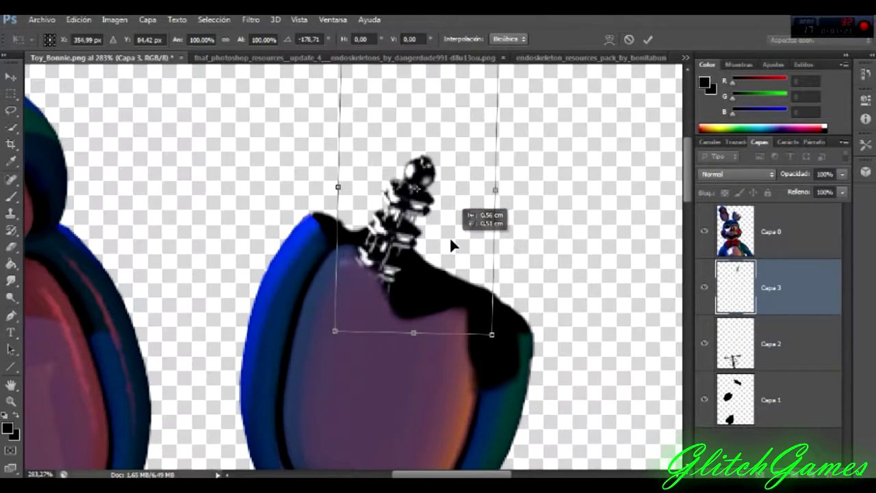
pyautogui.press('Return')
# Duplicate the ear limb and fit the copy into the gap closer to the ear's outer edge
pyautogui.moveTo(410, 280); pyautogui.dragTo(507, 270)
pyautogui.press('z')
pyautogui.hotkey('ctrl', '0')
pyautogui.moveTo(357, 94); pyautogui.dragTo(438, 94)
pyautogui.hotkey('ctrl', 't')
pyautogui.moveTo(506, 243)
pyautogui.mouseDown()
pyautogui.moveTo(521, 236)
pyautogui.moveTo(485, 236)
pyautogui.moveTo(499, 244)
pyautogui.mouseUp()
pyautogui.press('Return')
# Rotate the original ear limb on Capa 3 about -13.8° and reposition it in the torn gap
pyautogui.hotkey('alt', '[')
pyautogui.press('z')
pyautogui.hotkey('ctrl', 't')
pyautogui.moveTo(520, 158); pyautogui.dragTo(411, 191)
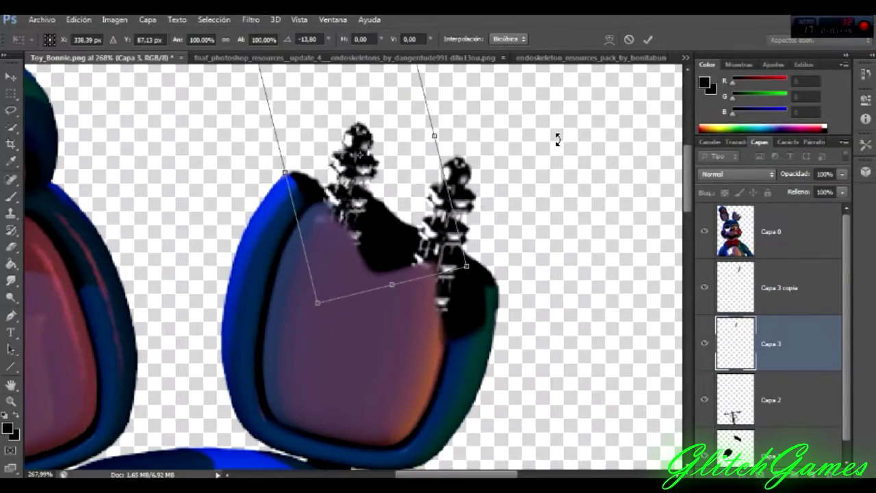
pyautogui.press('Return')
# Lasso the small orange-tipped piece in the endoskeleton resources pack and place it along the lower rim of the empty eye socket
pyautogui.scroll(-6, 654, 186)
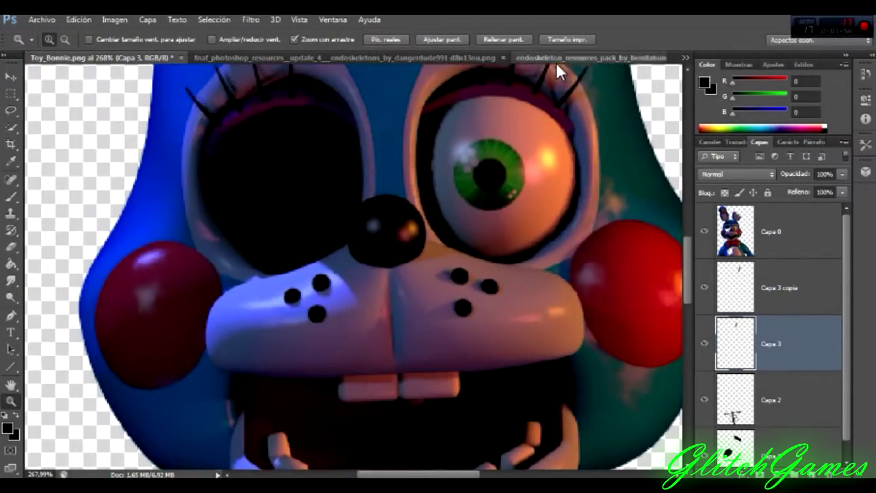
pyautogui.click(558, 71)
pyautogui.hscroll(2, 680, 336)
pyautogui.press('l')
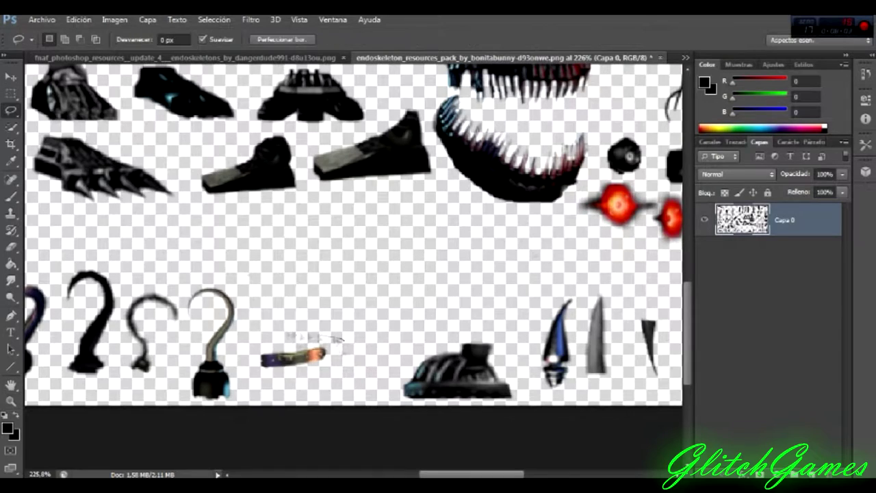
pyautogui.click(7, 77)
pyautogui.moveTo(294, 356)
pyautogui.mouseDown()
pyautogui.moveTo(86, 54)
pyautogui.moveTo(41, 57)
pyautogui.moveTo(332, 244)
pyautogui.moveTo(314, 230)
pyautogui.moveTo(301, 137)
pyautogui.moveTo(313, 288)
pyautogui.mouseUp()
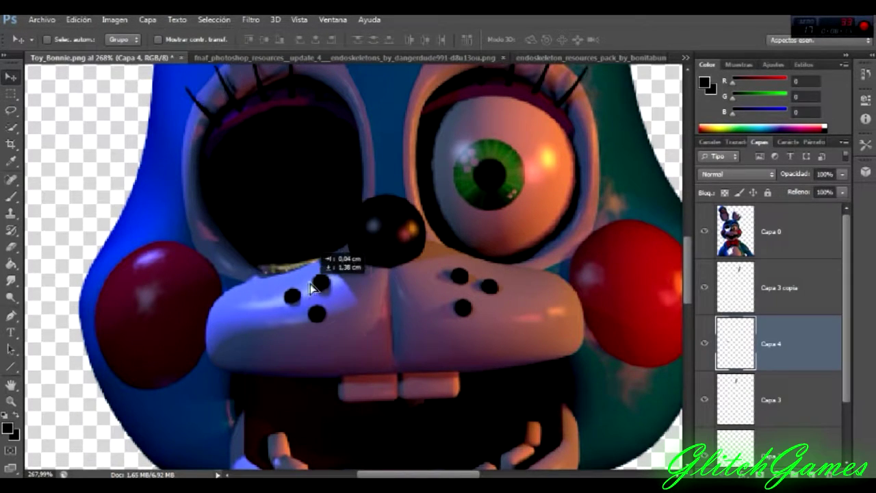
# Merge the ear limb copy and the eye-socket piece down into Capa 3
pyautogui.rightClick(794, 287)
pyautogui.click(528, 335)
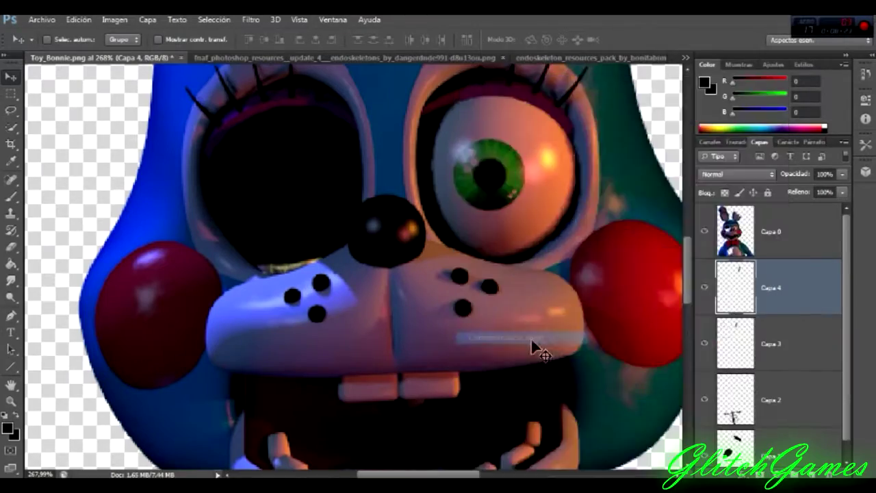
pyautogui.hotkey('ctrl', 'e')
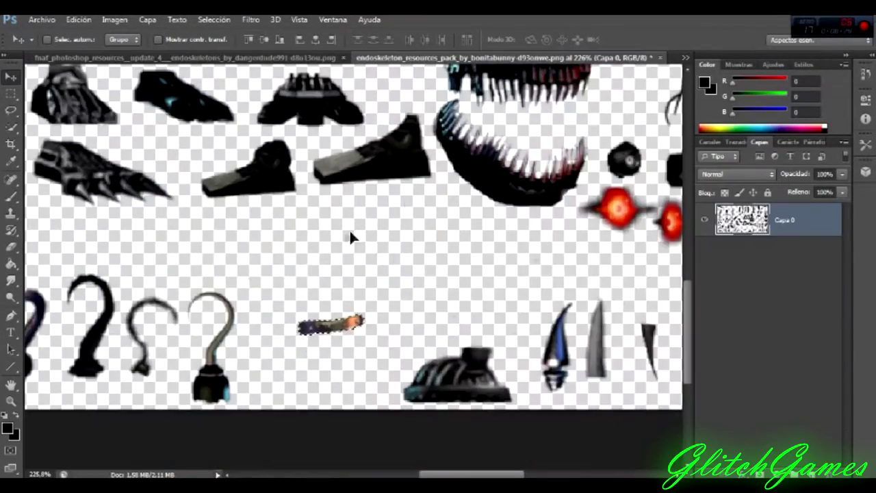
# Cut out the grey ring eye from the endoskeleton resources pack and place it inside Toy Bonnie's empty eye socket
pyautogui.click(589, 57)
pyautogui.scroll(-5, 351, 237)
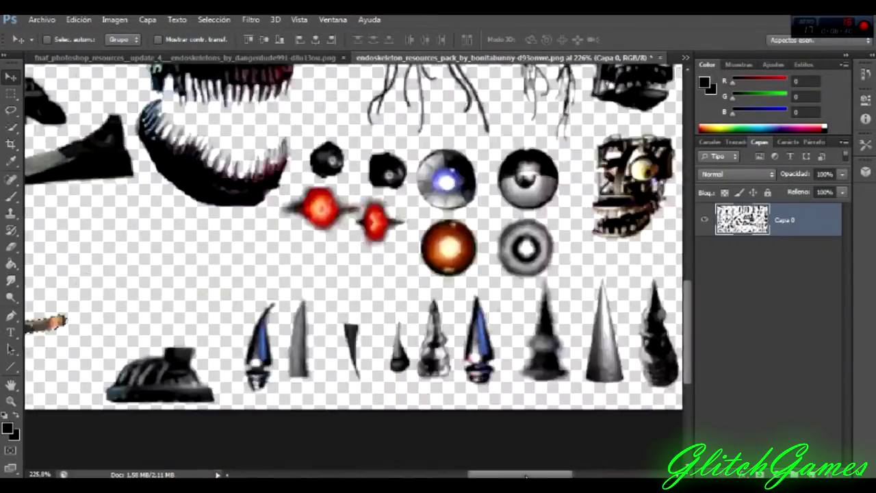
pyautogui.scroll(3, 328, 267)
pyautogui.click(11, 110)
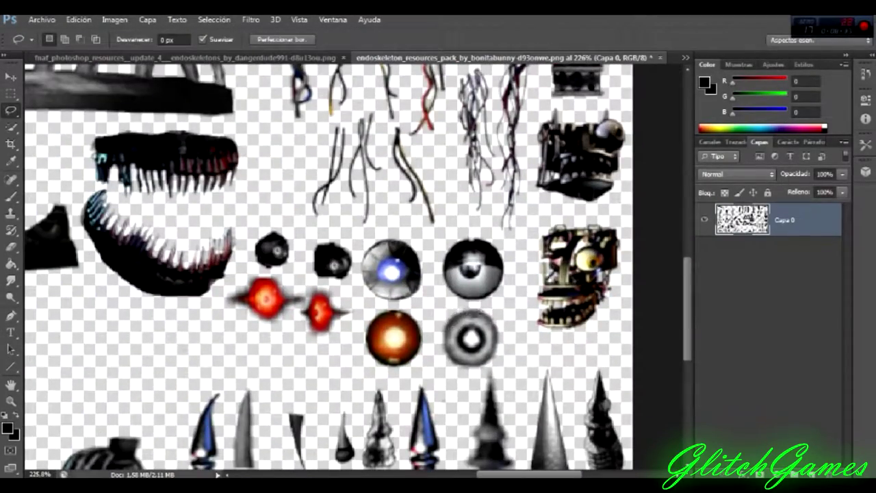
pyautogui.hotkey('ctrl', 'x')
pyautogui.click(67, 57)
pyautogui.click(67, 57)
pyautogui.hotkey('ctrl', 'v')
pyautogui.moveTo(356, 270)
pyautogui.mouseDown()
pyautogui.moveTo(309, 209)
pyautogui.moveTo(312, 200)
pyautogui.mouseUp()
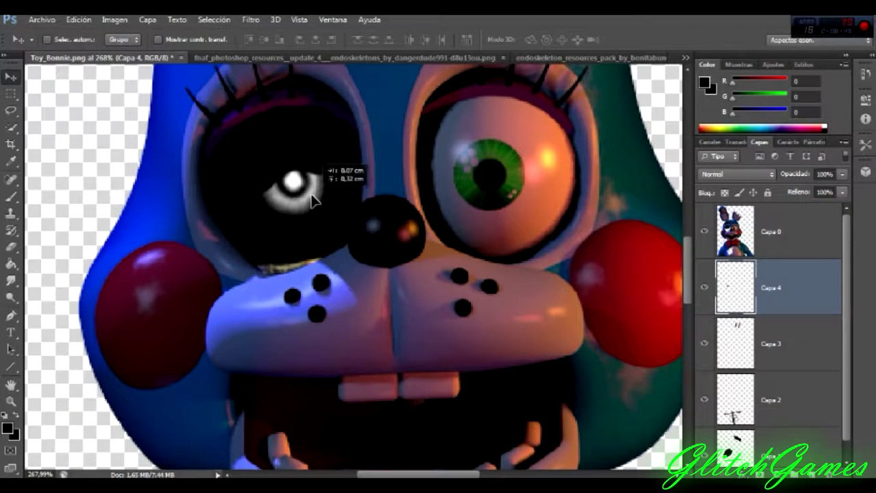
# Erase the black of the socket covering the ring eye on Capa 0, and center the eye in the opening
pyautogui.click(780, 231)
pyautogui.click(11, 247)
pyautogui.click(68, 244)
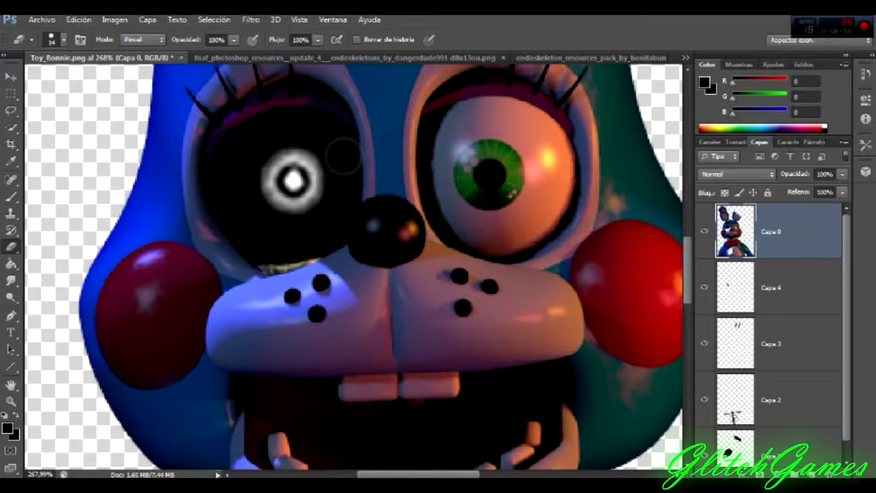
pyautogui.press('v')
pyautogui.click(780, 287)
pyautogui.moveTo(294, 176); pyautogui.dragTo(292, 184)
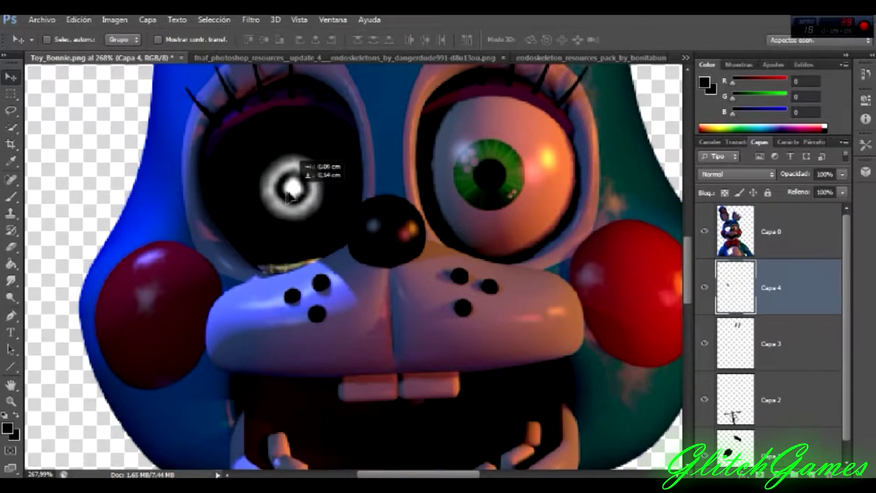
# Lasso the red wires in the fnaf_photoshop_resources endoskeletons image and move them into the Toy_Bonnie image
pyautogui.press('z')
pyautogui.rightClick(313, 194)
pyautogui.click(316, 196)
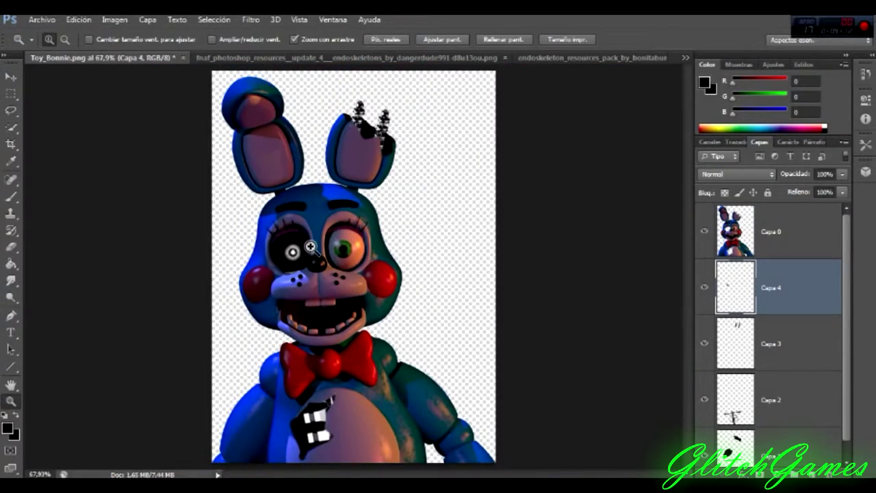
pyautogui.moveTo(311, 253); pyautogui.dragTo(348, 254)
pyautogui.click(588, 57)
pyautogui.click(328, 58)
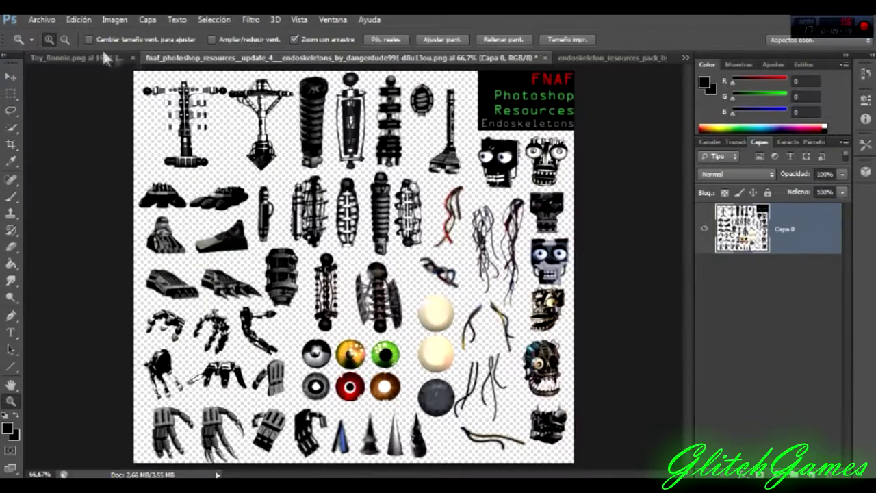
pyautogui.click(10, 110)
pyautogui.click(55, 109)
pyautogui.press('v')
pyautogui.moveTo(448, 219)
pyautogui.mouseDown()
pyautogui.moveTo(267, 123)
pyautogui.moveTo(253, 294)
pyautogui.moveTo(205, 343)
pyautogui.mouseUp()
# Scale the wires to about 39% and fit them hanging from the lower edge of the damaged eye socket
pyautogui.hotkey('ctrl', 't')
pyautogui.moveTo(191, 383); pyautogui.dragTo(236, 308)
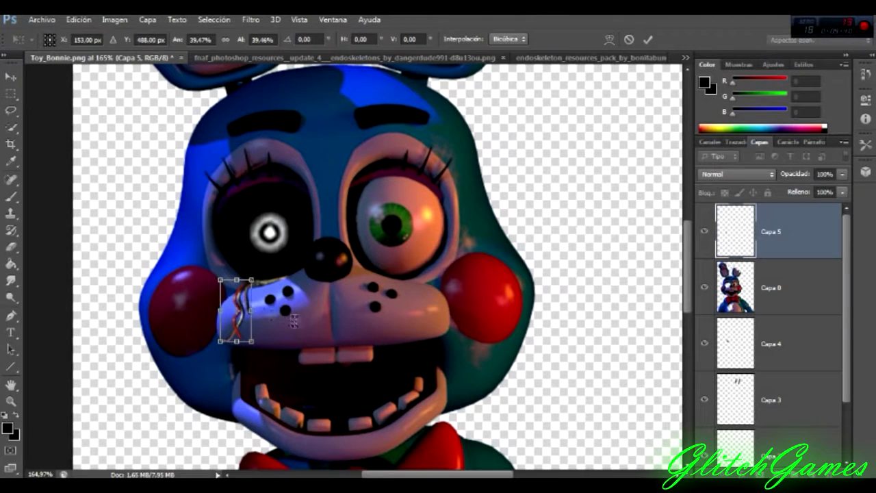
pyautogui.press('Return')
pyautogui.hotkey('ctrl', 't')
pyautogui.moveTo(222, 350); pyautogui.dragTo(223, 339)
pyautogui.press('Return')
# Apply a Brightness/Contrast adjustment layer to the selected wires and merge it down into Capa 5
pyautogui.click(773, 65)
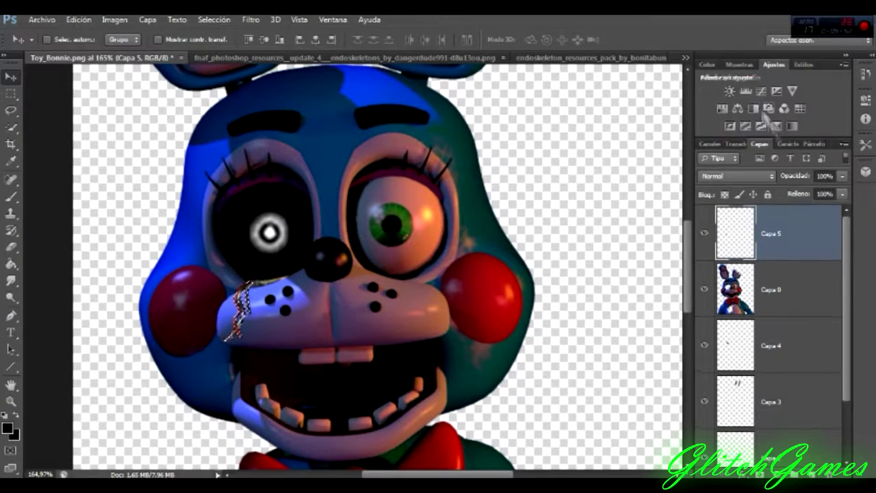
pyautogui.click(729, 91)
pyautogui.click(827, 93)
pyautogui.rightClick(837, 228)
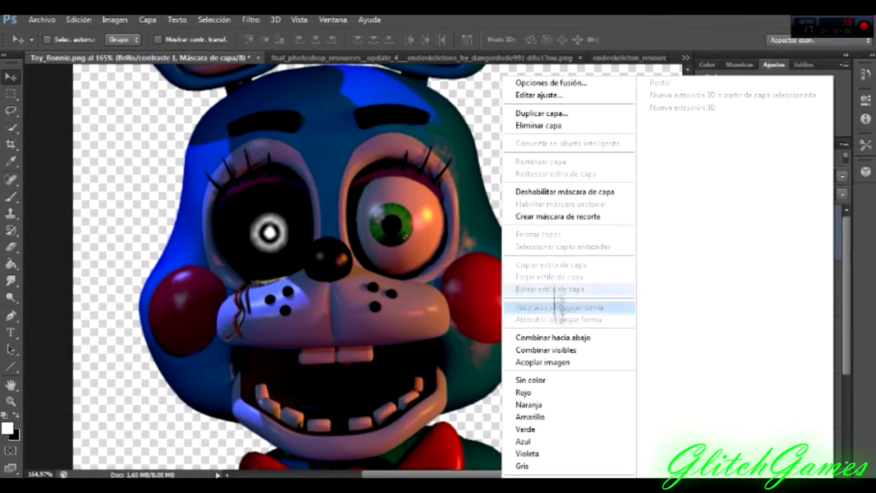
pyautogui.click(590, 343)
pyautogui.click(588, 58)
pyautogui.click(342, 58)
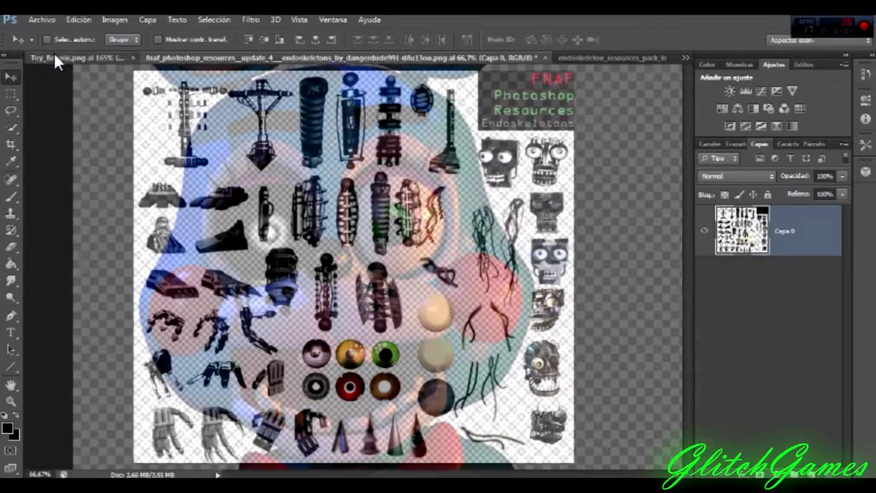
pyautogui.click(54, 57)
# Select the forearm below the green-side elbow with the Polygonal Lasso and cut it away from Capa 0
pyautogui.press('z')
pyautogui.rightClick(322, 238)
pyautogui.click(363, 248)
pyautogui.moveTo(430, 444); pyautogui.dragTo(449, 445)
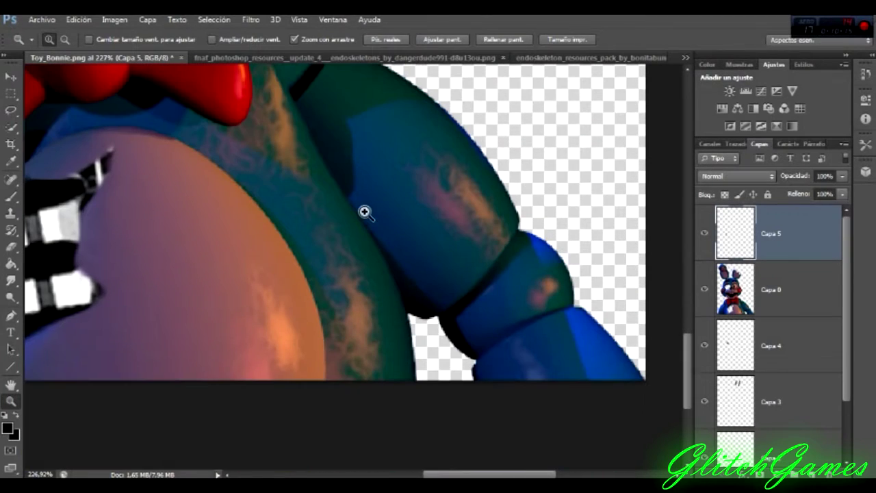
pyautogui.click(12, 109)
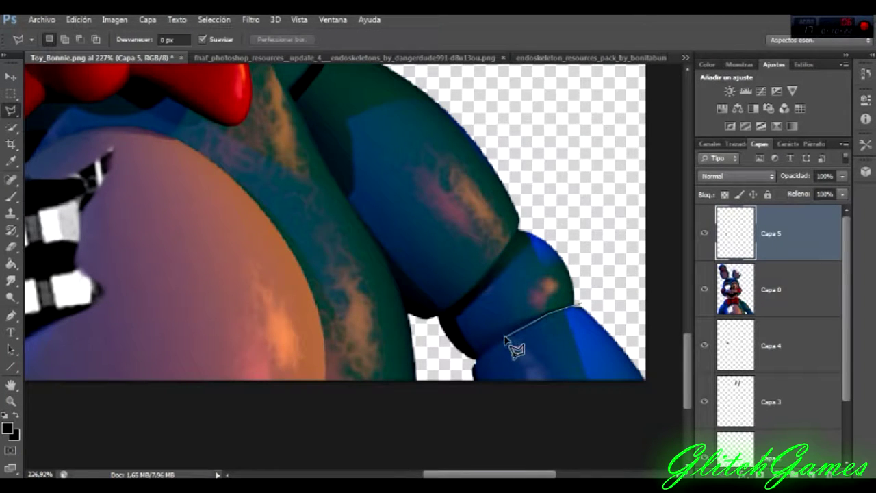
pyautogui.click(581, 308)
pyautogui.hotkey('ctrl', 'x')
pyautogui.press('Return')
pyautogui.click(771, 290)
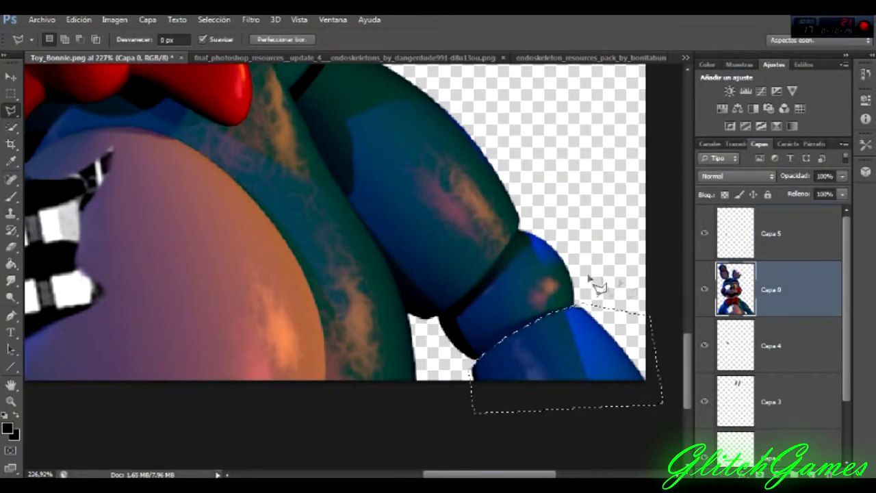
pyautogui.hotkey('ctrl', 'x')
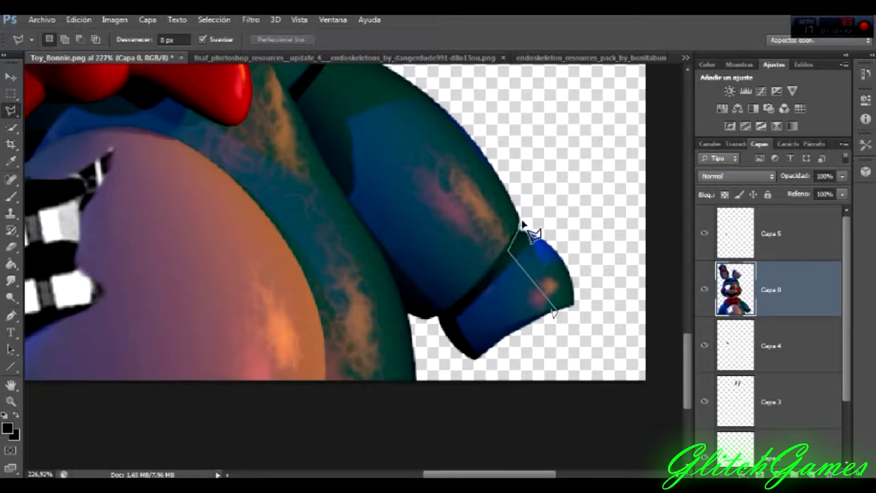
# Select the outer strip of the elbow segment and cut it to a new layer
pyautogui.click(551, 311)
pyautogui.hotkey('ctrl', 'shift', 'j')
pyautogui.press('v')
# Rotate the strip about 96° and scale it to about 131% to cap the elbow, and blend its edges with the Smudge tool
pyautogui.moveTo(550, 312)
pyautogui.mouseDown()
pyautogui.moveTo(615, 245)
pyautogui.moveTo(562, 301)
pyautogui.mouseUp()
pyautogui.hotkey('ctrl', 't')
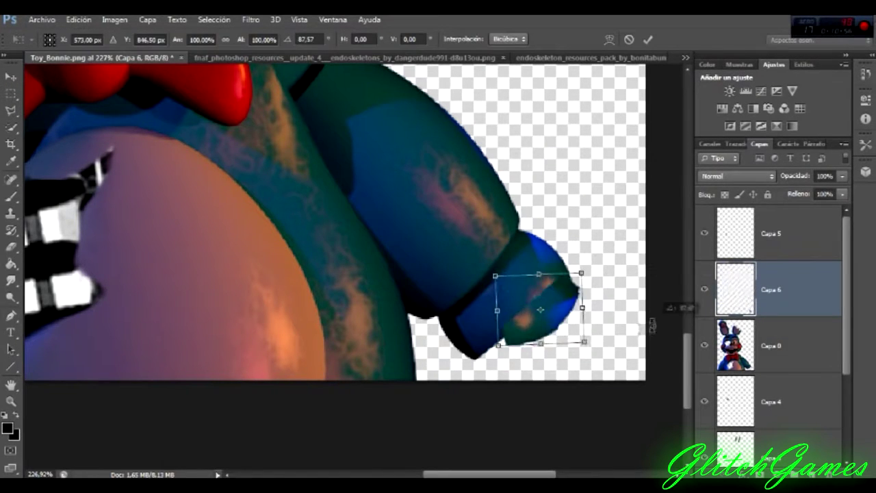
pyautogui.moveTo(622, 238); pyautogui.dragTo(612, 338)
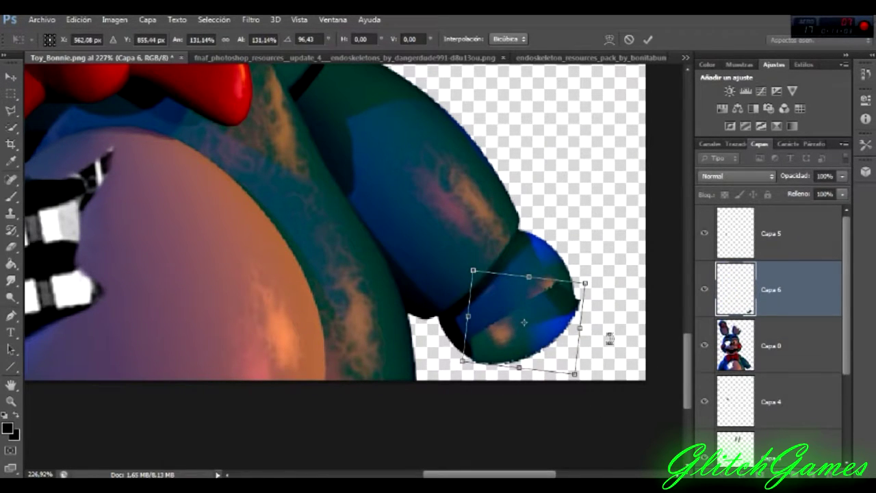
pyautogui.press('Return')
pyautogui.rightClick(11, 280)
pyautogui.click(82, 307)
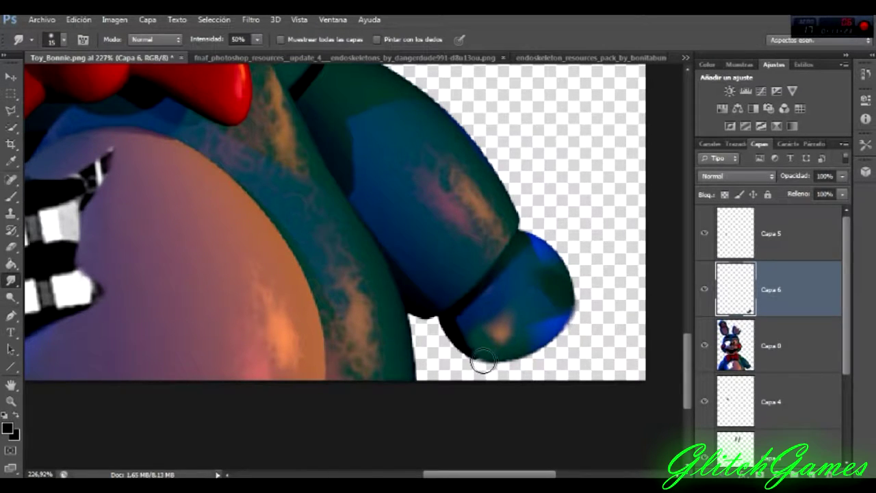
# Outline the disc-segmented limb in the endoskeleton resources pack with the Polygonal Lasso and move it to the severed elbow
pyautogui.click(588, 57)
pyautogui.scroll(-5, 342, 273)
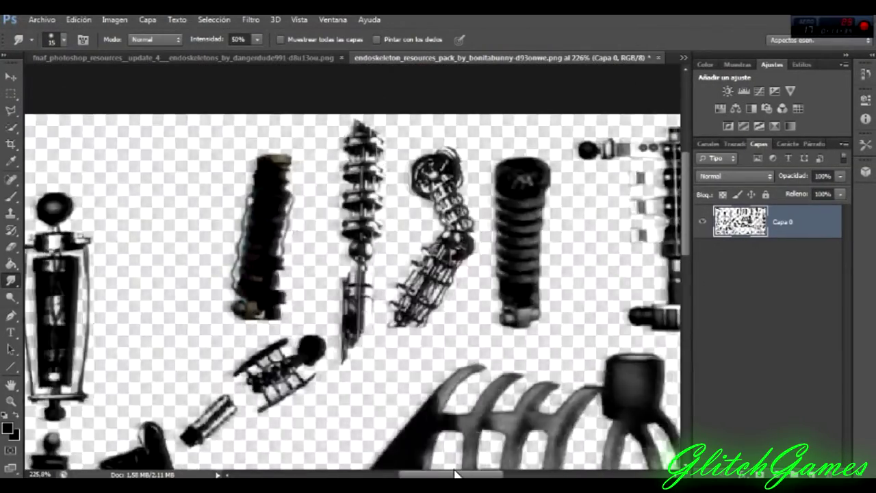
pyautogui.moveTo(456, 474)
pyautogui.mouseDown()
pyautogui.moveTo(479, 473)
pyautogui.moveTo(424, 473)
pyautogui.moveTo(473, 474)
pyautogui.mouseUp()
pyautogui.click(11, 111)
pyautogui.click(82, 120)
pyautogui.click(280, 137)
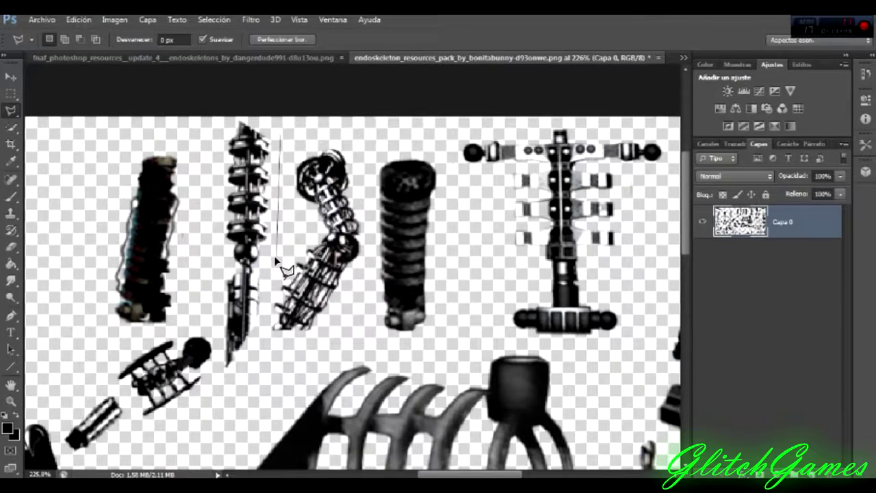
pyautogui.doubleClick(288, 146)
pyautogui.press('v')
pyautogui.moveTo(247, 198)
pyautogui.mouseDown()
pyautogui.moveTo(308, 57)
pyautogui.moveTo(342, 57)
pyautogui.moveTo(543, 354)
pyautogui.mouseUp()
# Rotate the limb to protrude from the severed elbow and send its layer beneath Capa 0
pyautogui.hotkey('ctrl', 't')
pyautogui.moveTo(622, 245); pyautogui.dragTo(548, 158)
pyautogui.moveTo(557, 302); pyautogui.dragTo(553, 348)
pyautogui.moveTo(547, 347)
pyautogui.mouseDown()
pyautogui.moveTo(561, 338)
pyautogui.moveTo(551, 361)
pyautogui.mouseUp()
pyautogui.press('Return')
pyautogui.hotkey('ctrl', '[')
pyautogui.hotkey('ctrl', '[')
# Select the tangled red and dark wires in the fnaf_photoshop_resources image with the Polygonal Lasso and move them to the severed elbow
pyautogui.click(590, 58)
pyautogui.click(336, 57)
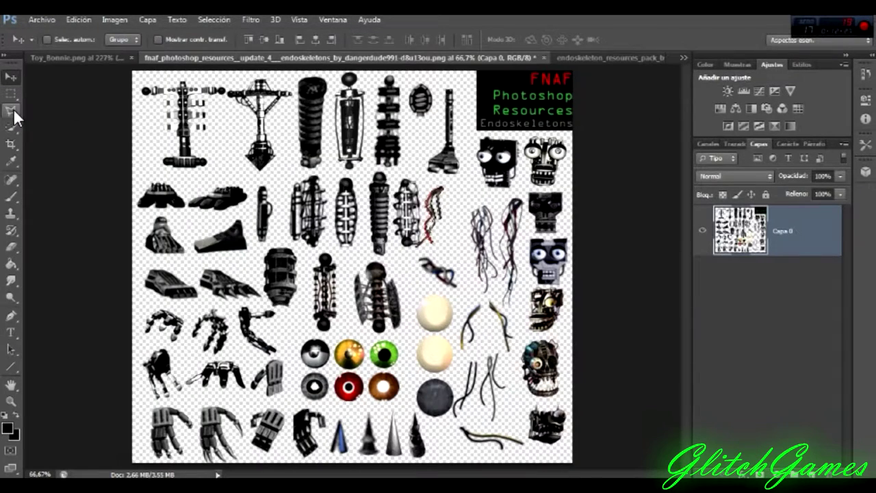
pyautogui.click(11, 109)
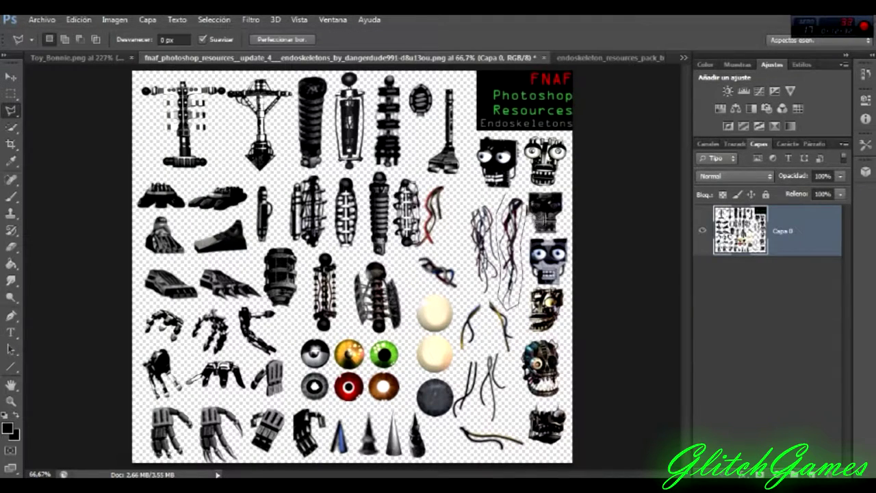
pyautogui.press('v')
pyautogui.moveTo(506, 201); pyautogui.dragTo(537, 326)
# Fit the tangled wires around the limb beneath the elbow with Free Transform
pyautogui.hotkey('ctrl', 't')
pyautogui.rightClick(547, 233)
pyautogui.click(588, 424)
pyautogui.press('Return')
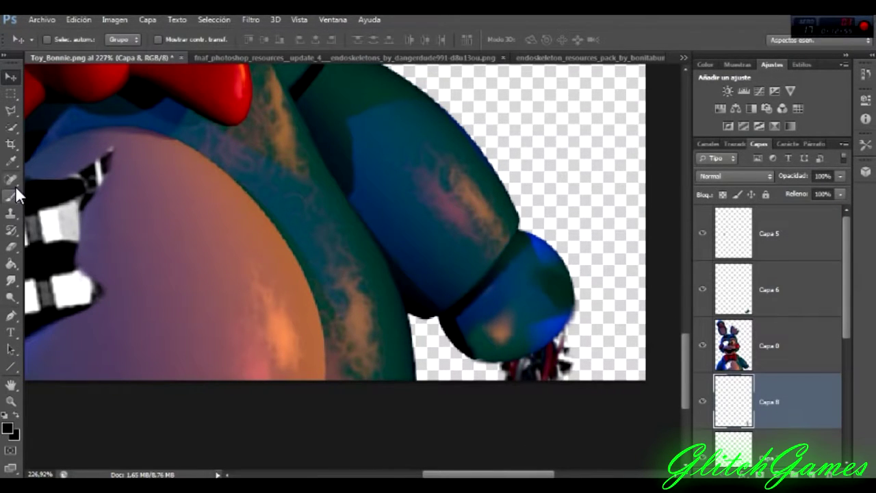
# Darken the severed elbow stump on layer Capa 6 with the Burn tool
pyautogui.click(10, 298)
pyautogui.hotkey('alt', ']')
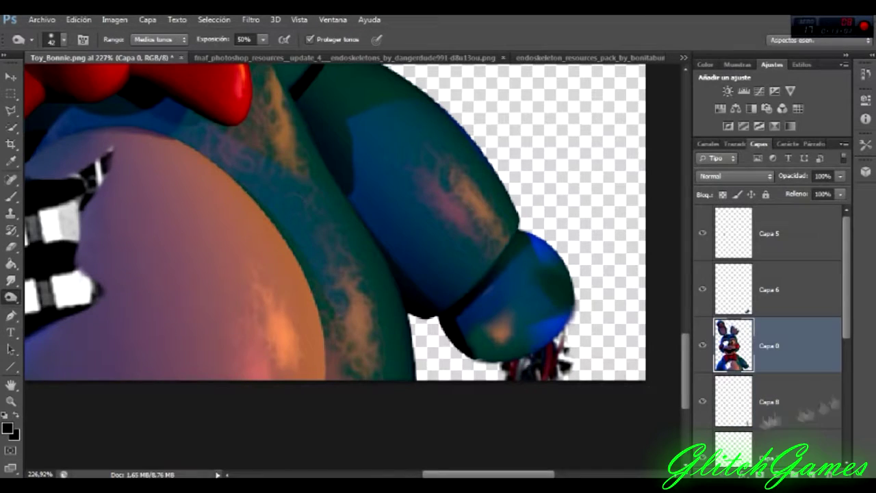
pyautogui.hotkey('alt', ']')
pyautogui.moveTo(527, 321)
pyautogui.mouseDown()
pyautogui.moveTo(510, 313)
pyautogui.moveTo(513, 306)
pyautogui.mouseUp()
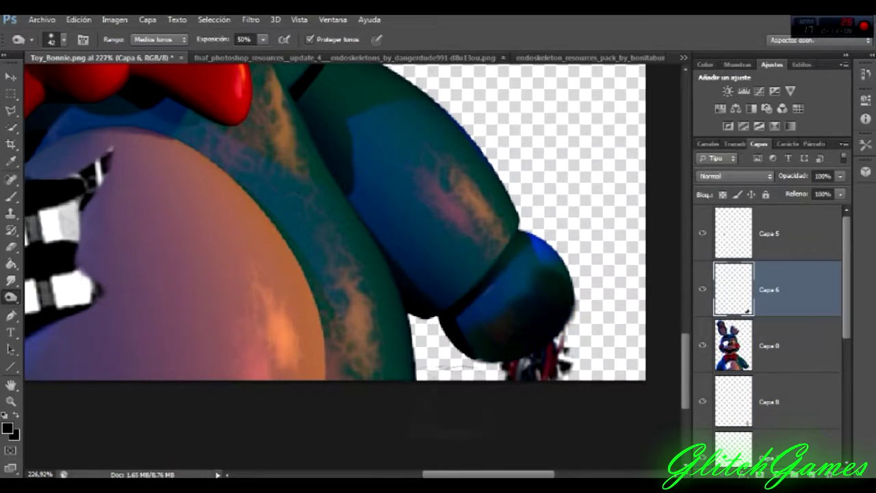
# Darken the torn edge of the broken ear on layer Capa 0 with the Burn tool
pyautogui.moveTo(684, 353); pyautogui.dragTo(686, 199)
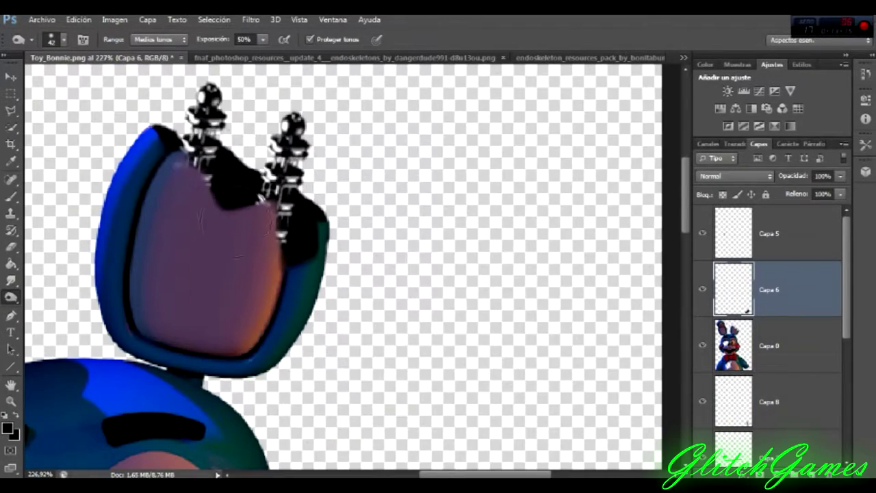
pyautogui.click(785, 349)
pyautogui.moveTo(154, 133)
pyautogui.mouseDown()
pyautogui.moveTo(218, 147)
pyautogui.moveTo(216, 199)
pyautogui.mouseUp()
# Darken the edges around the belly hole on layer Capa 0 with the Burn tool
pyautogui.click(12, 402)
pyautogui.hotkey('ctrl', '0')
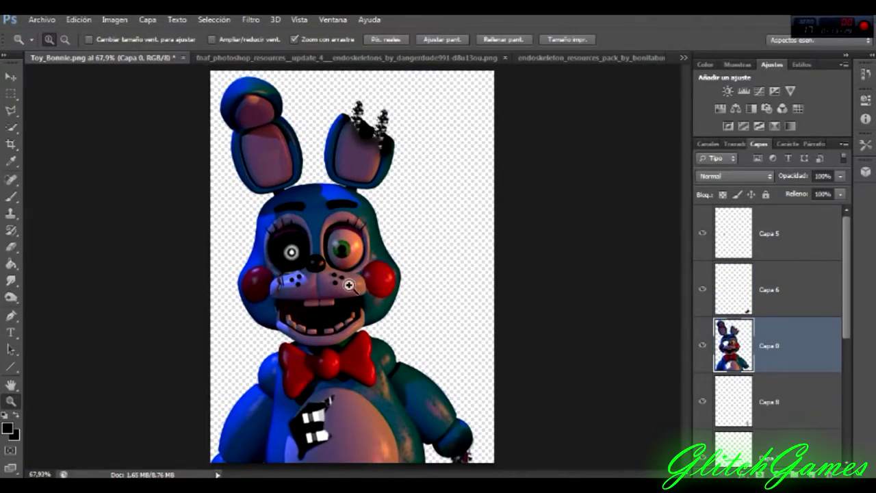
pyautogui.moveTo(349, 284); pyautogui.dragTo(410, 268)
pyautogui.moveTo(687, 270); pyautogui.dragTo(687, 356)
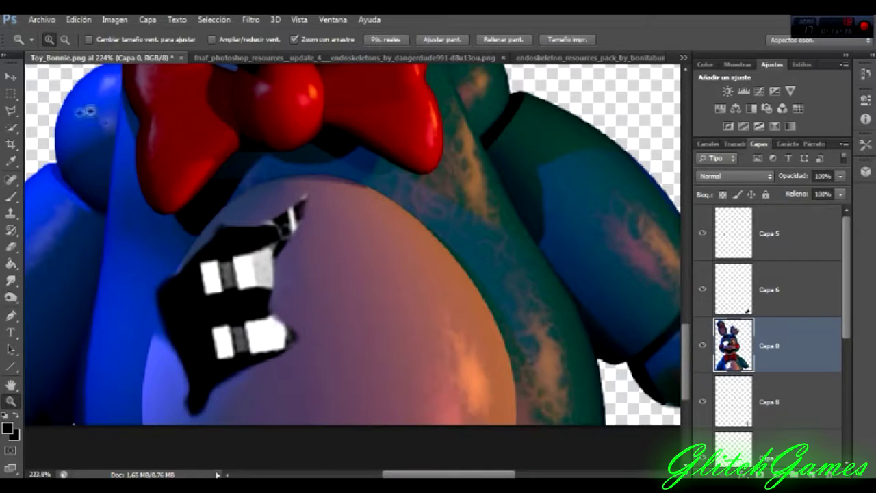
pyautogui.click(11, 298)
pyautogui.click(62, 300)
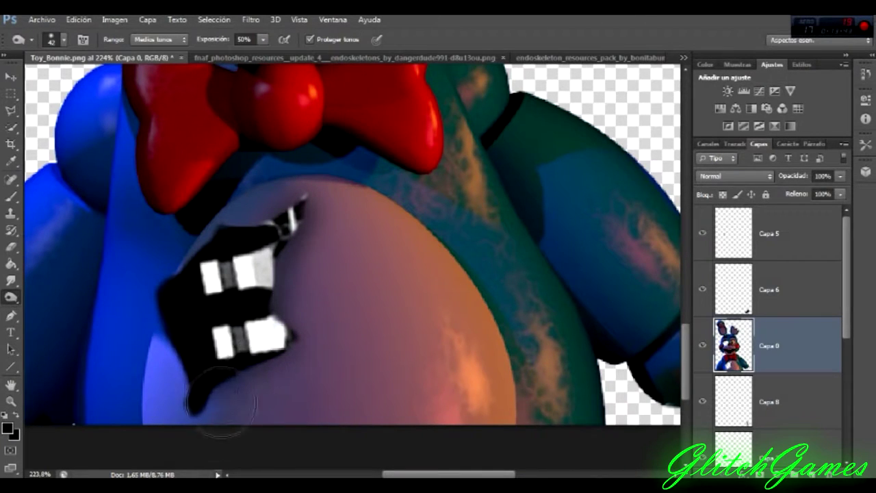
pyautogui.moveTo(164, 270); pyautogui.dragTo(304, 242)
# Outline a jagged piece along the outer edge of the intact blue arm with the Lasso and delete it
pyautogui.moveTo(472, 366); pyautogui.dragTo(679, 336)
pyautogui.click(11, 109)
pyautogui.click(43, 109)
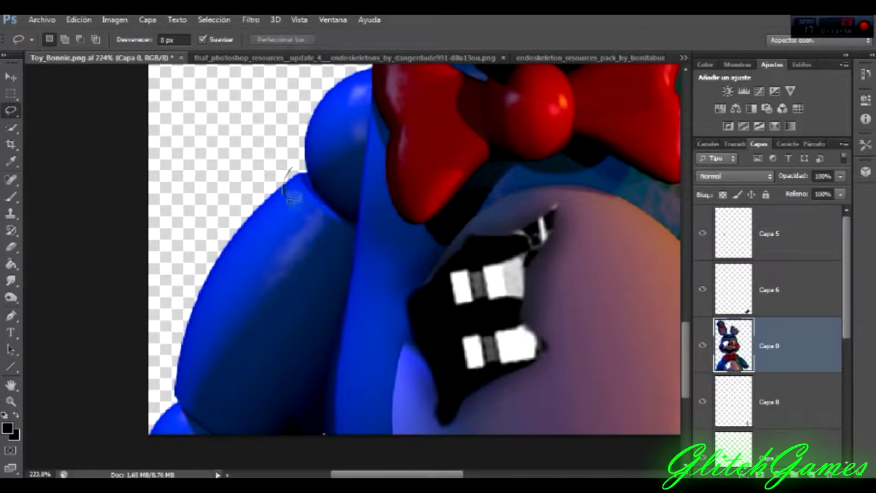
pyautogui.moveTo(181, 378); pyautogui.dragTo(68, 123)
pyautogui.press('Delete')
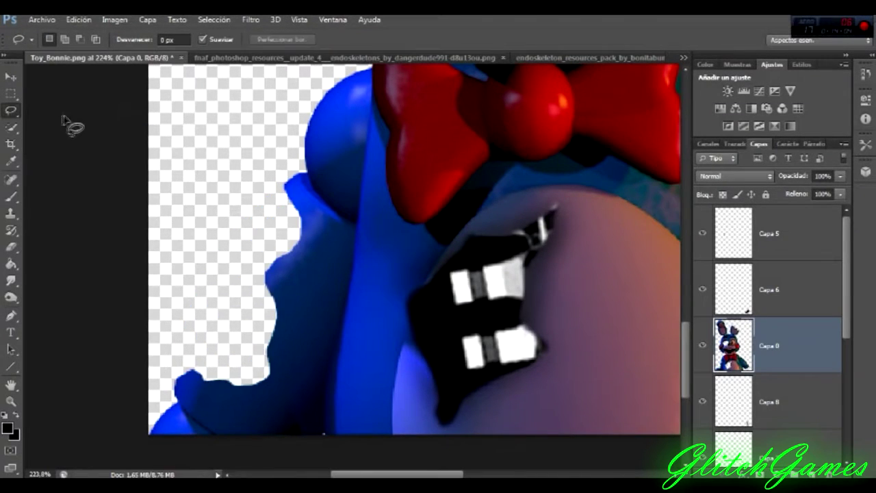
# Fill the gap torn in the blue arm with black on layer Capa 1 using the Brush
pyautogui.click(11, 196)
pyautogui.click(59, 190)
pyautogui.moveTo(274, 233)
pyautogui.mouseDown()
pyautogui.moveTo(240, 247)
pyautogui.moveTo(184, 410)
pyautogui.mouseUp()
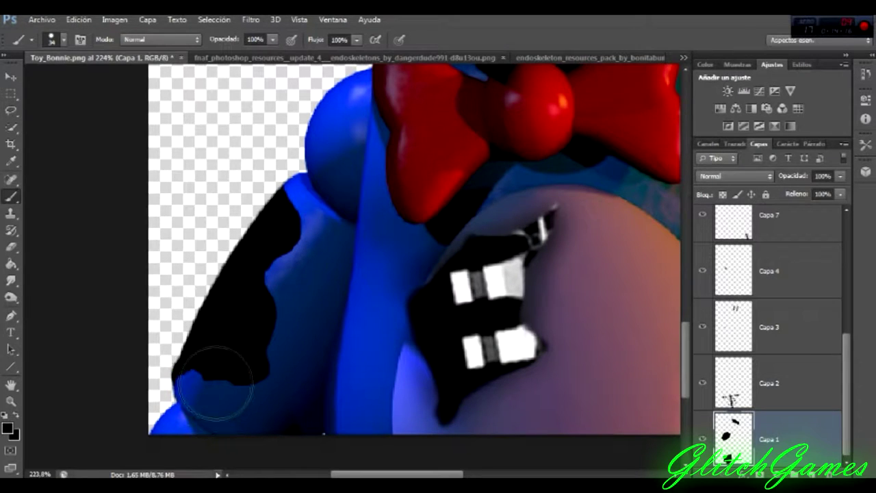
pyautogui.hotkey('ctrl', 'z')
pyautogui.hotkey('ctrl', 'z')
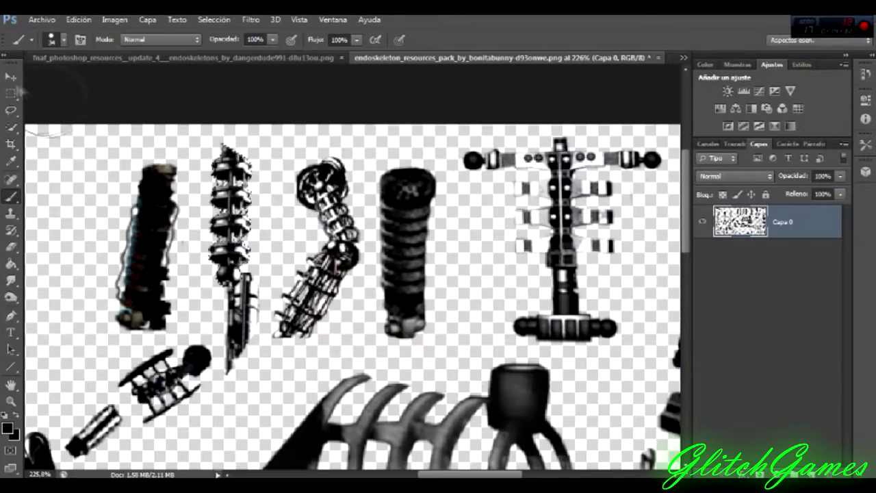
# Move the selected ribbed segment from the endoskeleton resources pack into the arm gap, scaled to 191.50% and rotated 27.05°
pyautogui.press('v')
pyautogui.moveTo(59, 29); pyautogui.dragTo(65, 57)
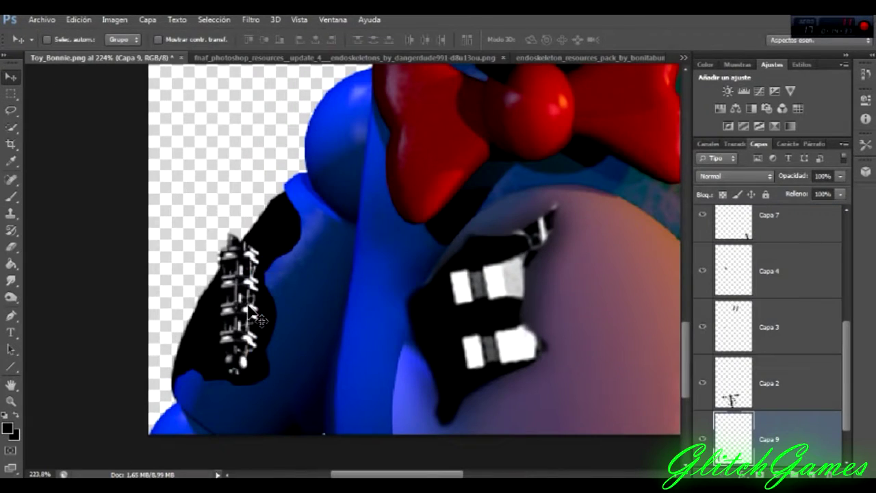
pyautogui.hotkey('ctrl', 't')
pyautogui.moveTo(301, 274); pyautogui.dragTo(293, 293)
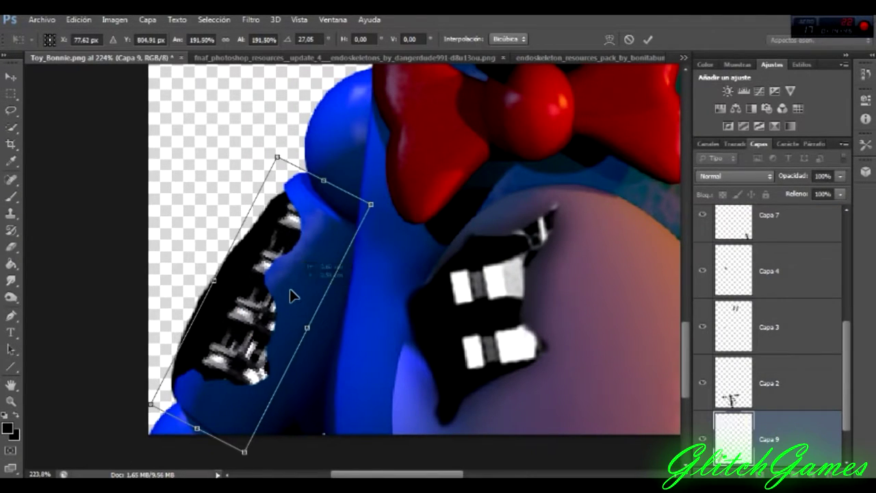
pyautogui.press('Return')
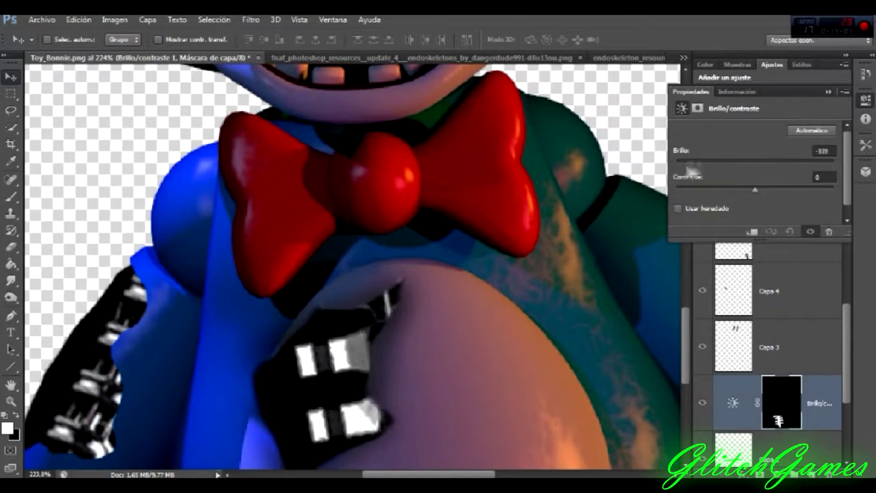
# Darken the belly endoskeleton with the Brightness/Contrast adjustment and merge the adjustment into Capa 2
pyautogui.moveTo(691, 164); pyautogui.dragTo(648, 175)
pyautogui.moveTo(698, 192); pyautogui.dragTo(711, 195)
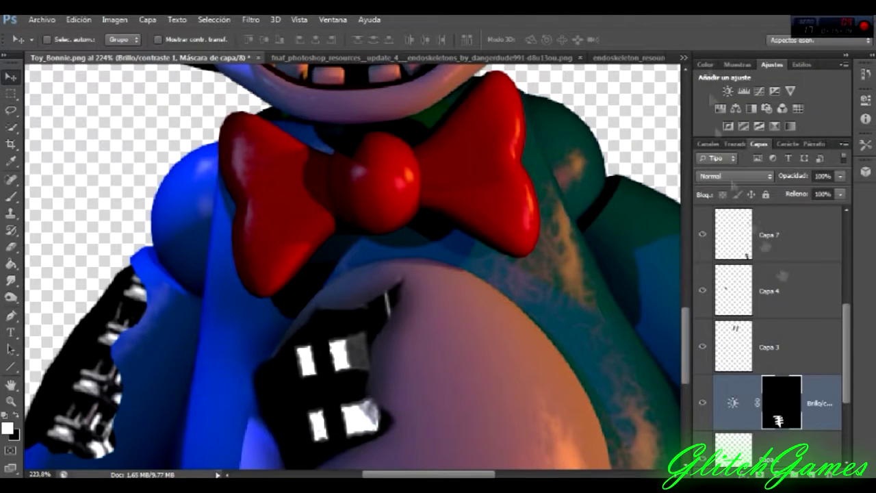
pyautogui.rightClick(807, 403)
pyautogui.click(541, 337)
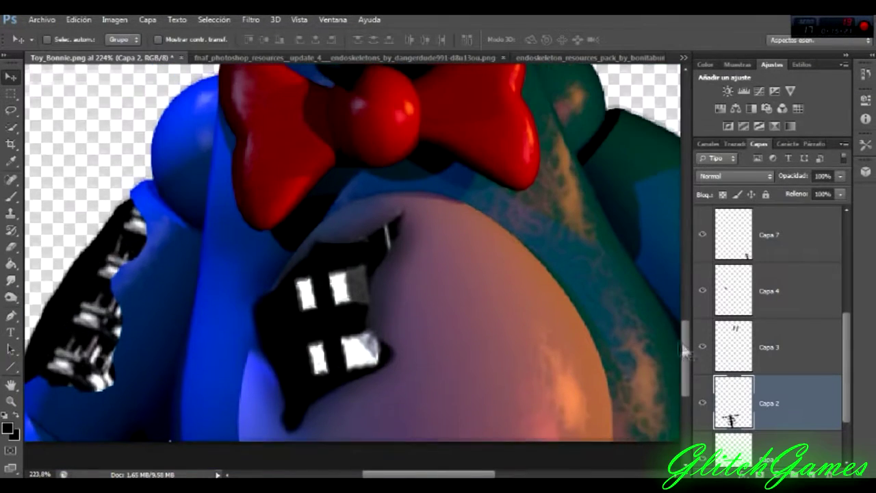
# Select the arm's endoskeleton segment on Capa 9 and darken it with a Brightness/Contrast adjustment
pyautogui.moveTo(847, 334); pyautogui.dragTo(847, 356)
pyautogui.moveTo(797, 383); pyautogui.dragTo(814, 380)
pyautogui.click(11, 93)
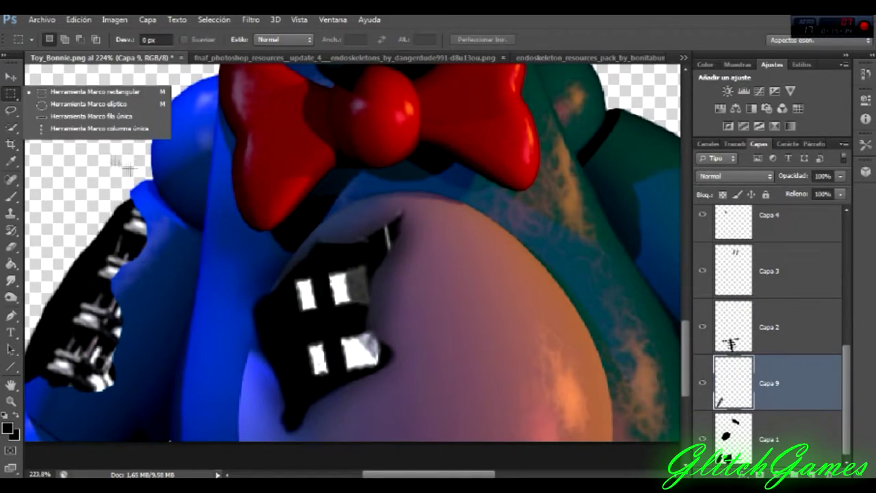
pyautogui.click(62, 92)
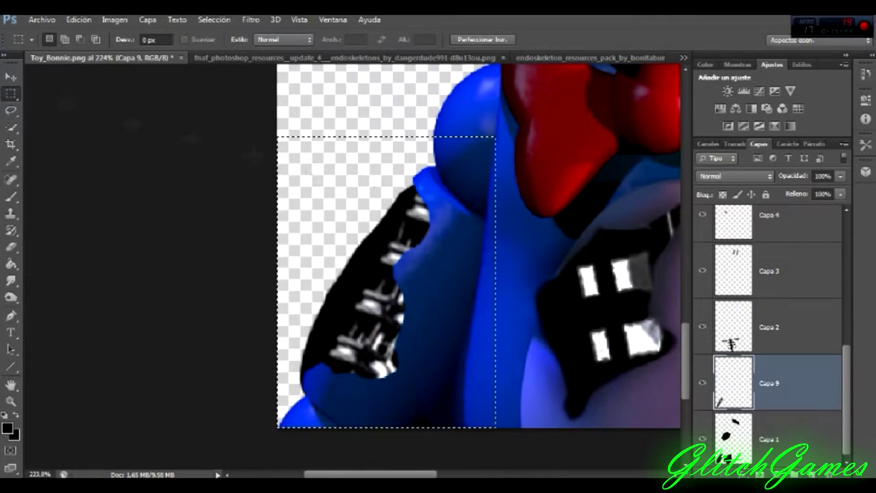
pyautogui.press('v')
pyautogui.hotkey('ctrl', 'z')
pyautogui.click(742, 91)
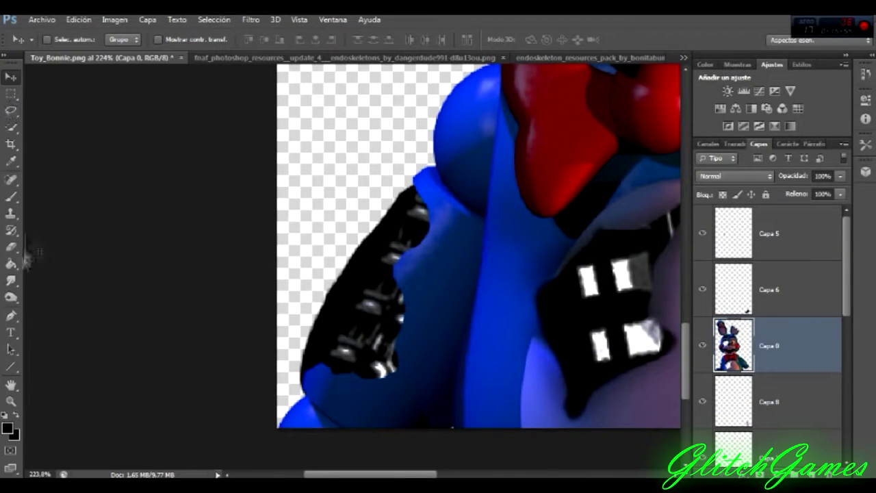
# Smudge the edges of the arm tear on Capa 0 and darken them with the Burn tool
pyautogui.click(11, 280)
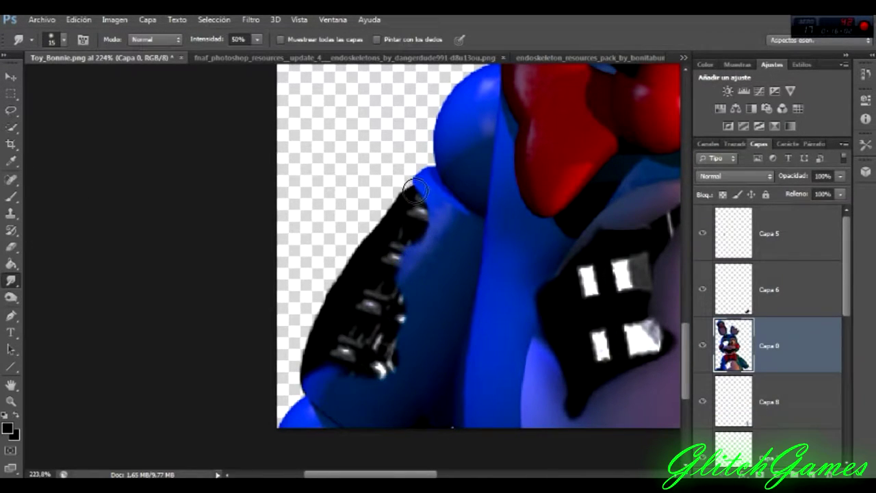
pyautogui.moveTo(405, 199); pyautogui.dragTo(402, 181)
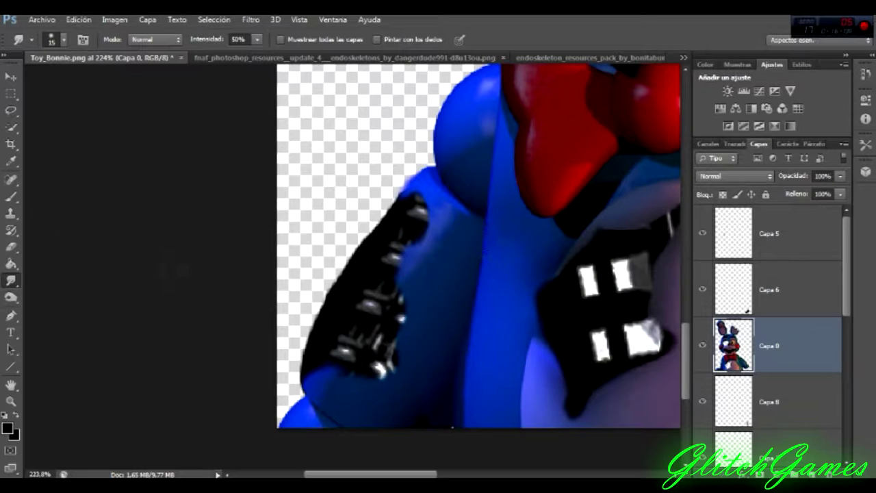
pyautogui.click(11, 298)
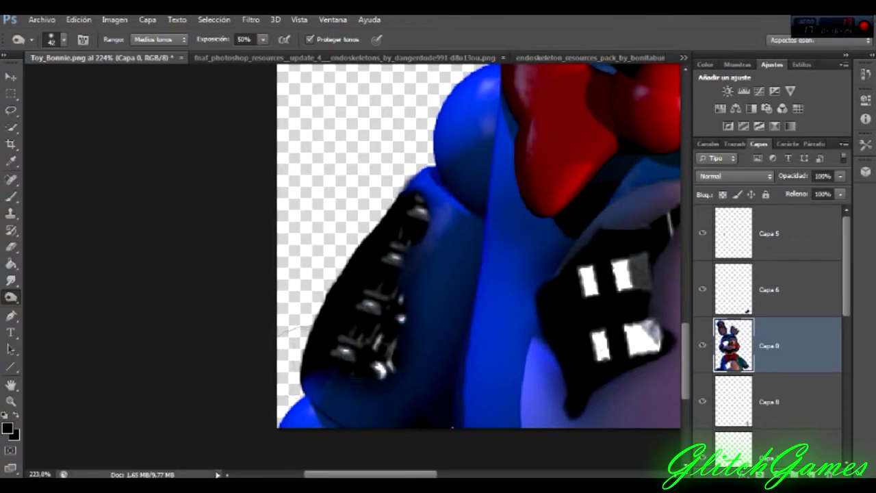
# Select the black arm fill on Capa 1 and add a Channel Mixer adjustment with red +200, green +200 and blue -26
pyautogui.scroll(-5, 747, 308)
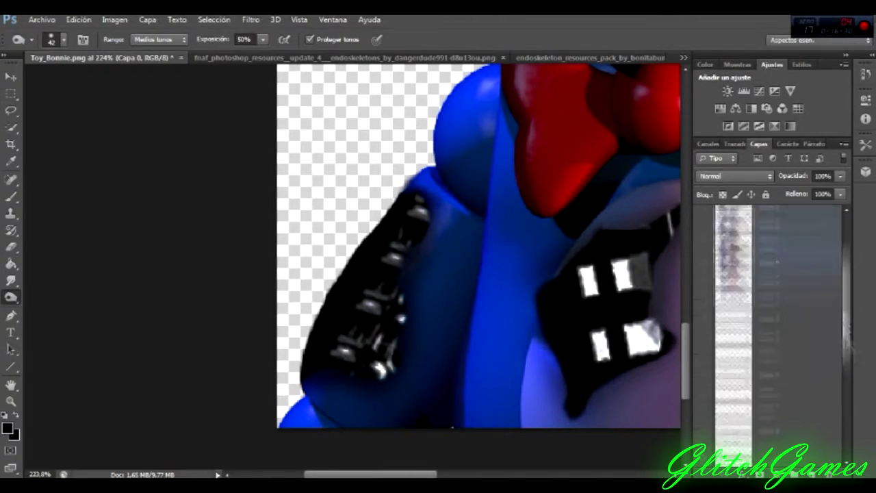
pyautogui.click(787, 438)
pyautogui.click(11, 109)
pyautogui.moveTo(395, 165)
pyautogui.mouseDown()
pyautogui.moveTo(394, 451)
pyautogui.moveTo(395, 166)
pyautogui.mouseUp()
pyautogui.click(11, 76)
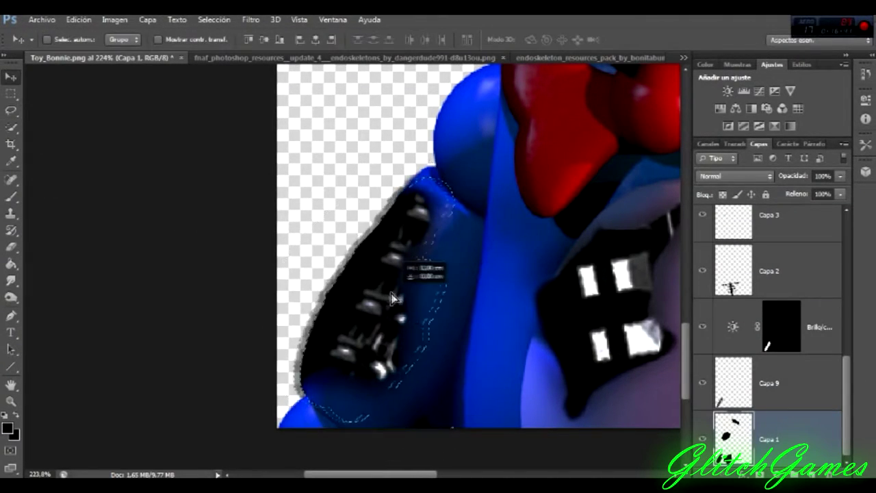
pyautogui.click(783, 110)
pyautogui.scroll(-3, 841, 176)
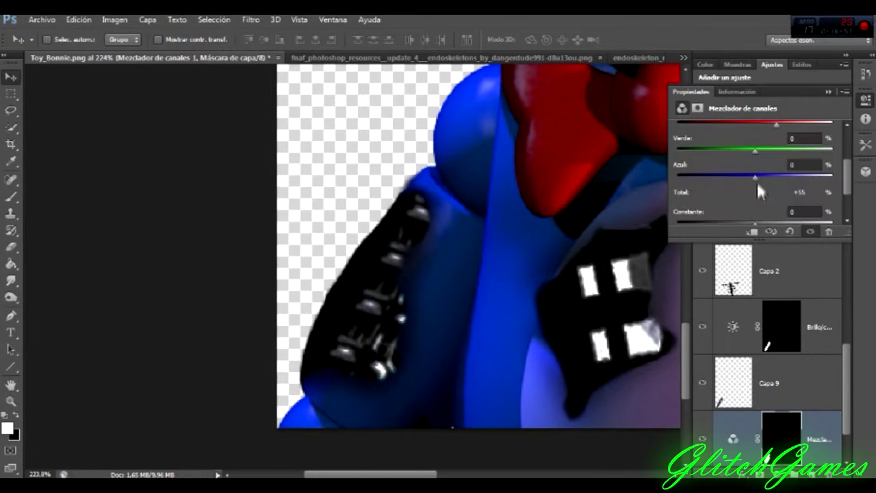
pyautogui.scroll(3, 842, 176)
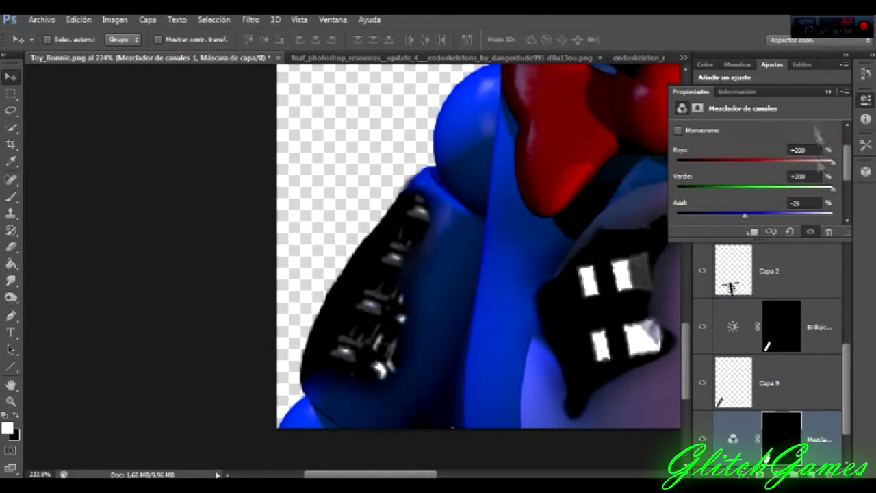
pyautogui.click(828, 91)
# Choose the Color Replacement tool and a blue foreground swatch for use on layer Capa 1
pyautogui.click(11, 180)
pyautogui.moveTo(10, 204); pyautogui.dragTo(75, 221)
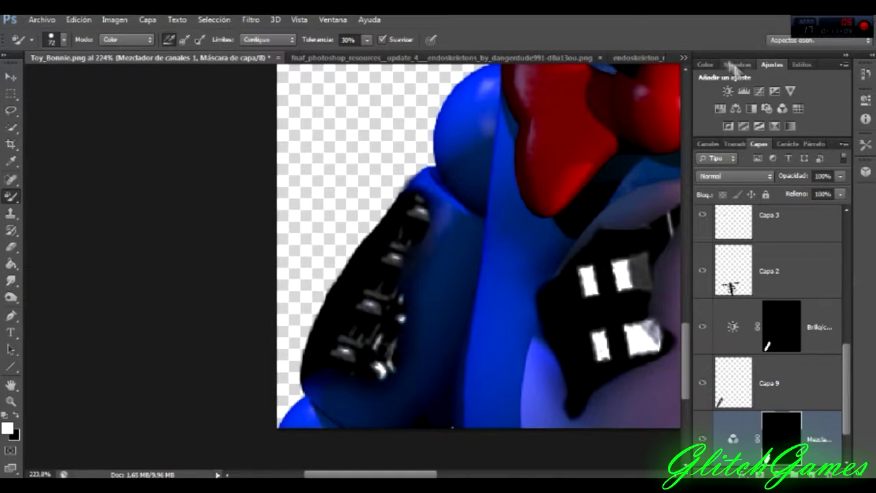
pyautogui.press('F6')
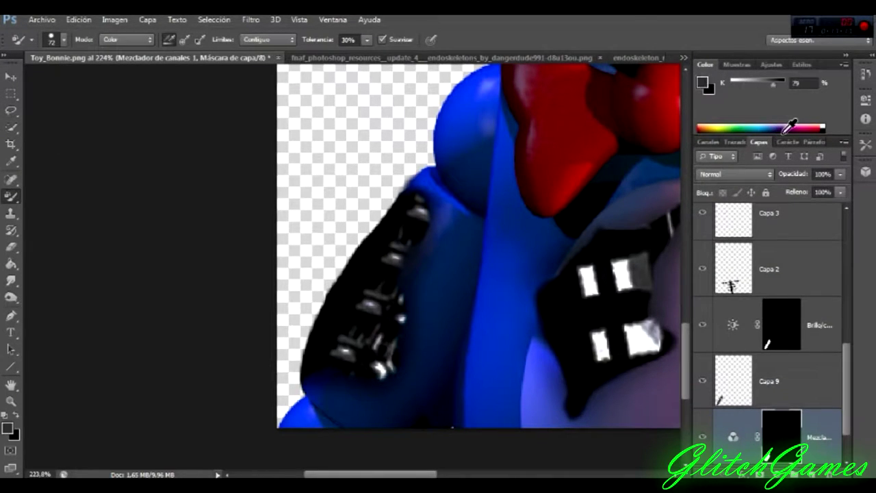
pyautogui.click(737, 64)
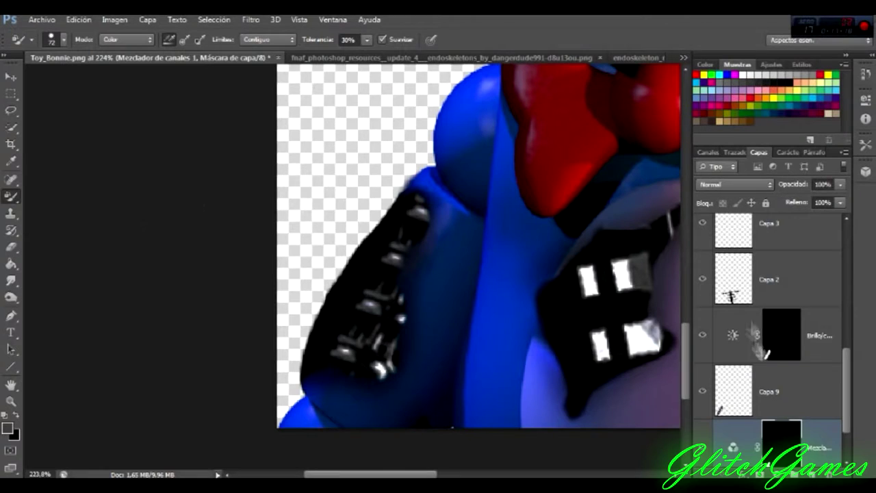
pyautogui.scroll(-2, 773, 383)
pyautogui.click(780, 439)
pyautogui.click(730, 74)
# Paint black over the grey rings around the white pupil of the endoskeleton eye on layer Capa 4
pyautogui.press('z')
pyautogui.moveTo(561, 249); pyautogui.dragTo(513, 249)
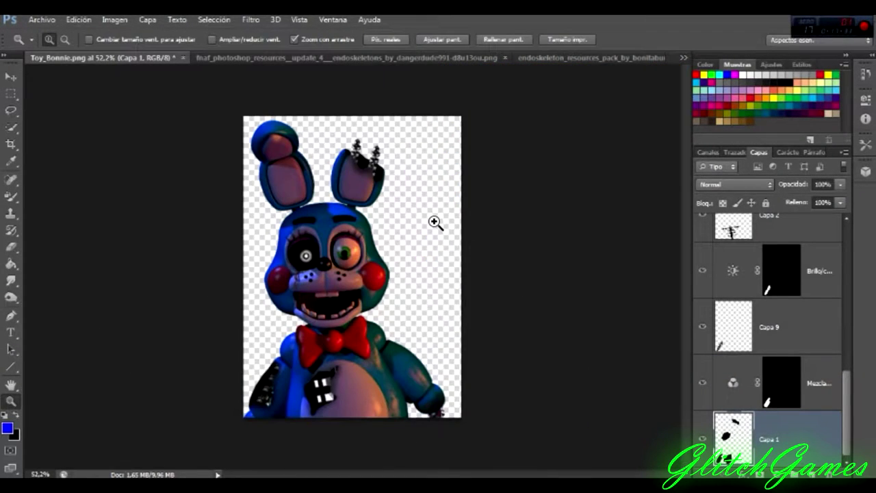
pyautogui.moveTo(314, 260); pyautogui.dragTo(445, 260)
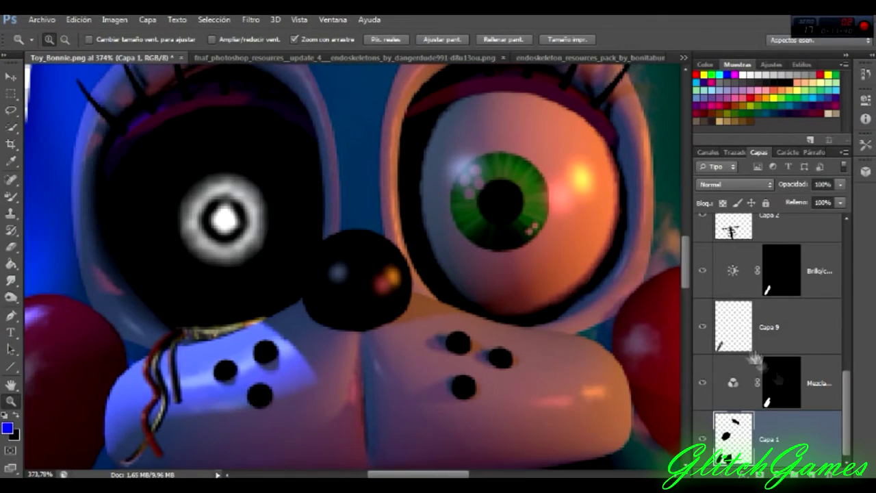
pyautogui.moveTo(847, 392); pyautogui.dragTo(847, 286)
pyautogui.click(787, 415)
pyautogui.press('v')
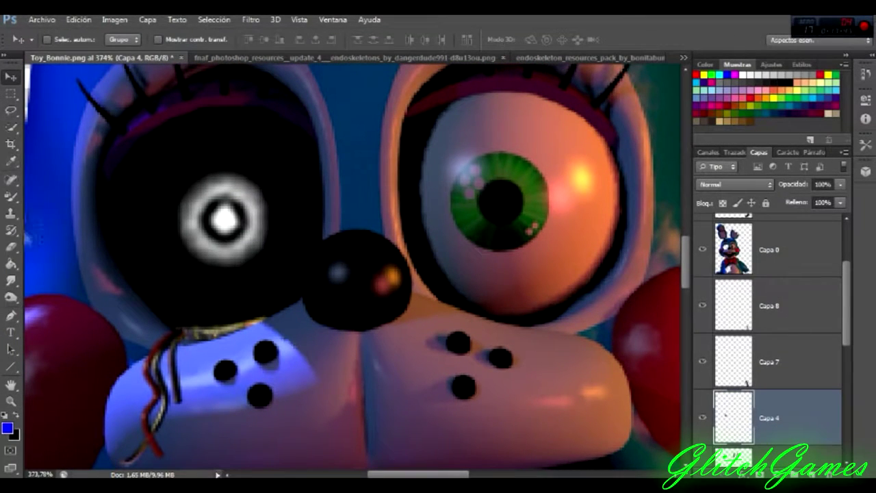
pyautogui.rightClick(11, 196)
pyautogui.click(69, 190)
pyautogui.press('d')
pyautogui.rightClick(254, 214)
pyautogui.click(234, 271)
pyautogui.moveTo(235, 271)
pyautogui.mouseDown()
pyautogui.moveTo(265, 241)
pyautogui.moveTo(226, 183)
pyautogui.moveTo(195, 236)
pyautogui.mouseUp()
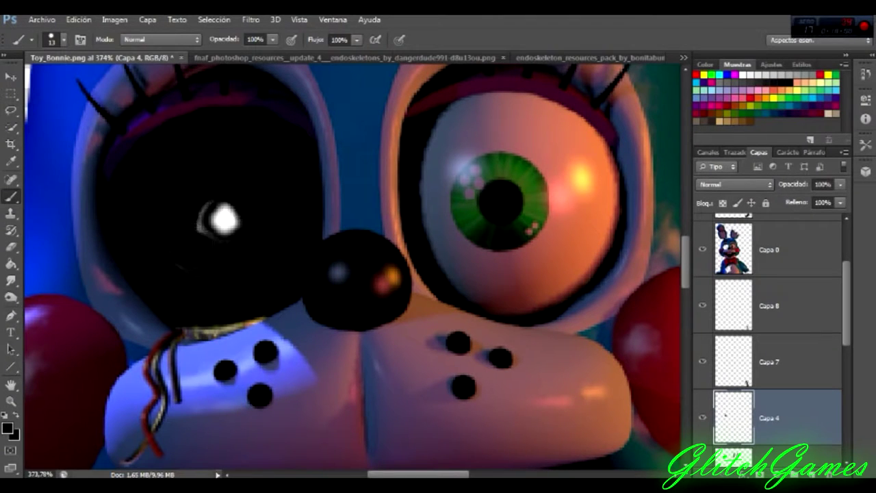
# Outline an endoskeleton piece with an eye in the resources image and move it into Toy_Bonnie.png
pyautogui.click(11, 400)
pyautogui.hotkey('ctrl', '0')
pyautogui.click(578, 58)
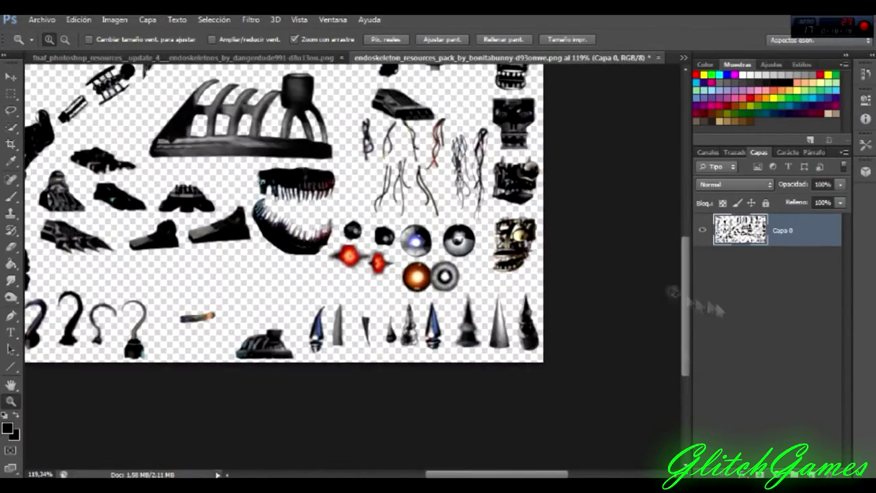
pyautogui.scroll(5, 680, 235)
pyautogui.click(11, 109)
pyautogui.click(11, 77)
pyautogui.moveTo(513, 225); pyautogui.dragTo(256, 372)
# Fit the endoskeleton piece over the hollow eye socket with Free Transform
pyautogui.hotkey('ctrl', 't')
pyautogui.moveTo(260, 236); pyautogui.dragTo(255, 241)
pyautogui.moveTo(205, 322); pyautogui.dragTo(206, 331)
pyautogui.press('Return')
# Paint the socket area of the endoskeleton piece black on Capa 10 and place a white dot as its pupil
pyautogui.moveTo(462, 474); pyautogui.dragTo(435, 473)
pyautogui.press('z')
pyautogui.moveTo(186, 358)
pyautogui.mouseDown()
pyautogui.moveTo(231, 322)
pyautogui.moveTo(294, 314)
pyautogui.mouseUp()
pyautogui.press('b')
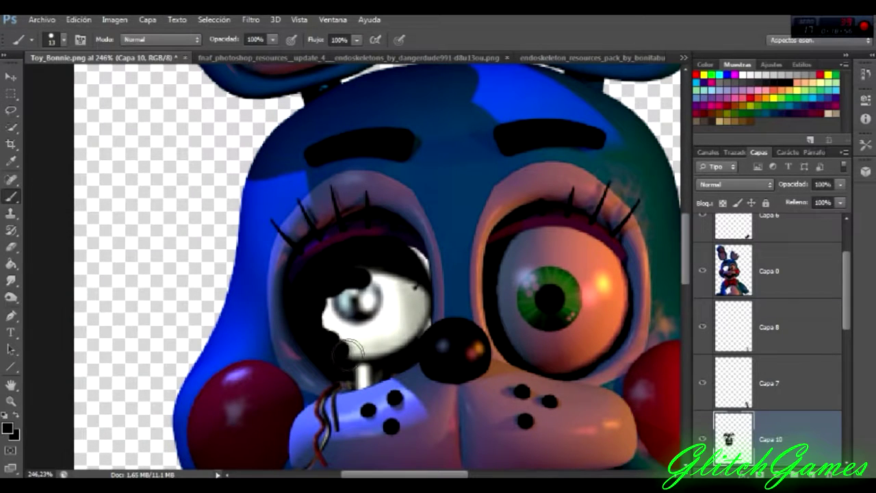
pyautogui.moveTo(347, 348); pyautogui.dragTo(415, 330)
pyautogui.moveTo(414, 260)
pyautogui.mouseDown()
pyautogui.moveTo(369, 301)
pyautogui.moveTo(383, 329)
pyautogui.moveTo(403, 315)
pyautogui.mouseUp()
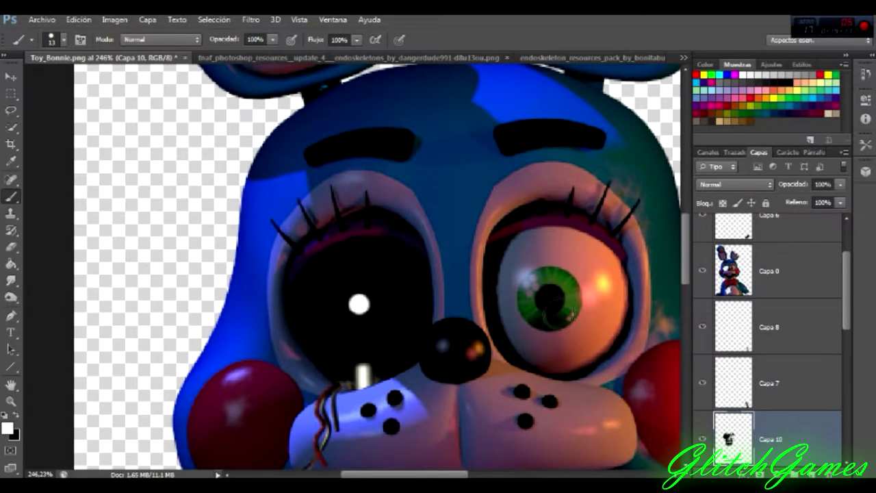
# Paint a white dot over the green eye's pupil on Capa 0, with a smaller black dot and a tiny white dot inside it
pyautogui.click(780, 270)
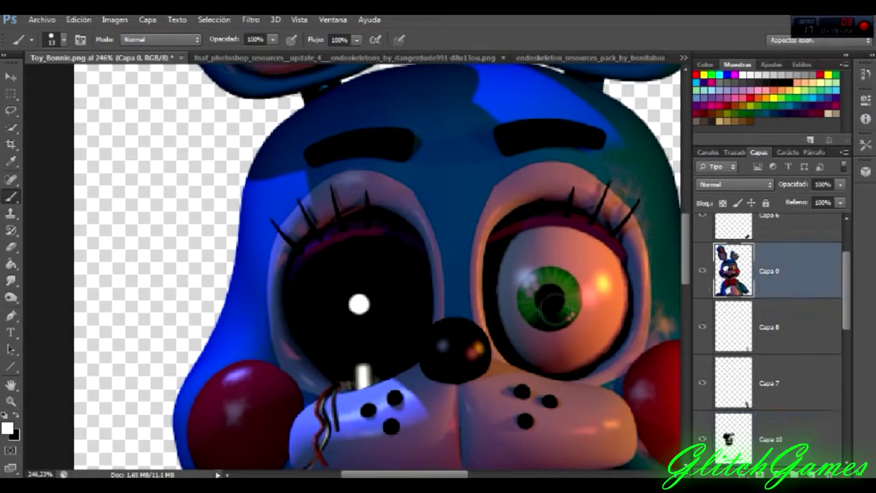
pyautogui.click(553, 299)
pyautogui.press('z')
pyautogui.hotkey('ctrl', '0')
pyautogui.click(424, 189)
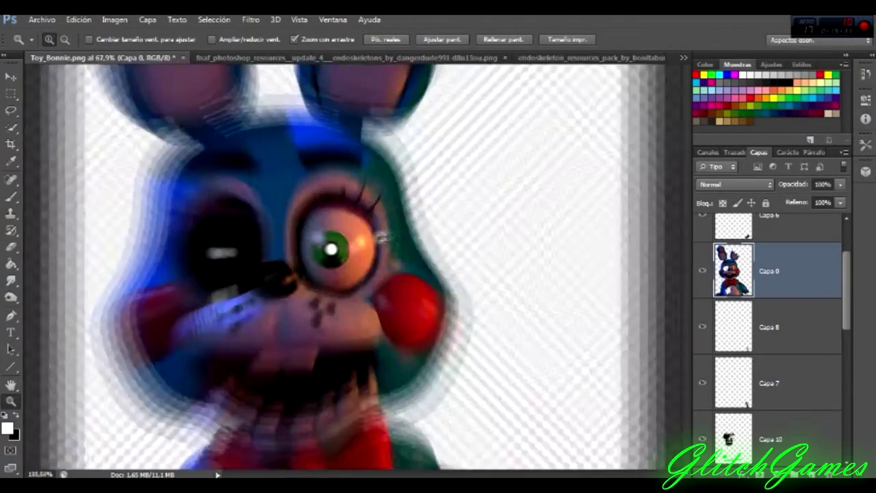
pyautogui.moveTo(11, 196); pyautogui.dragTo(54, 195)
pyautogui.rightClick(380, 257)
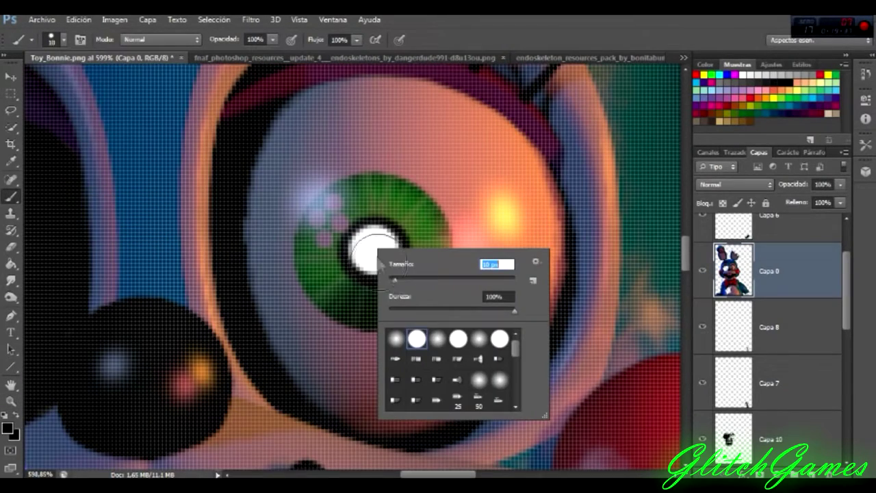
pyautogui.press('Return')
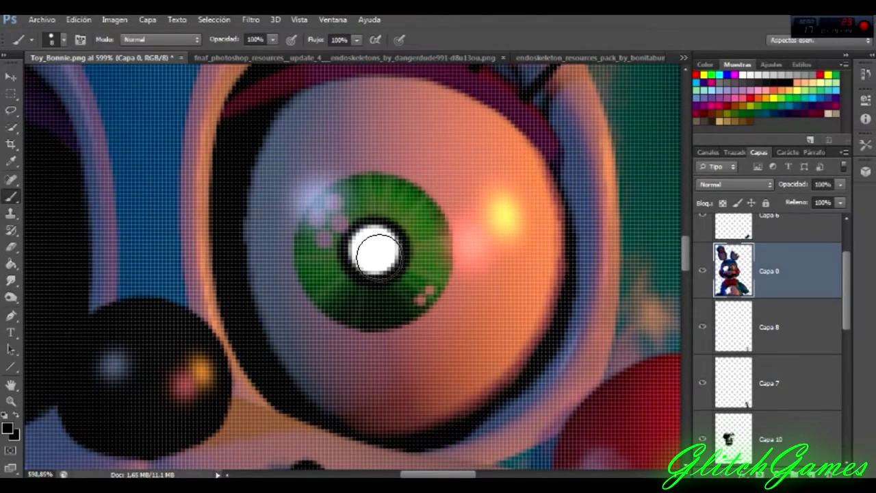
pyautogui.click(373, 250)
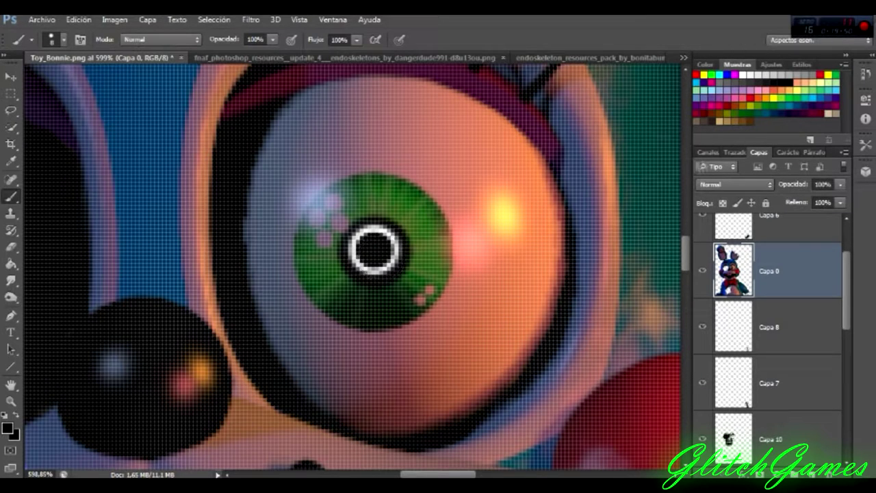
pyautogui.rightClick(380, 252)
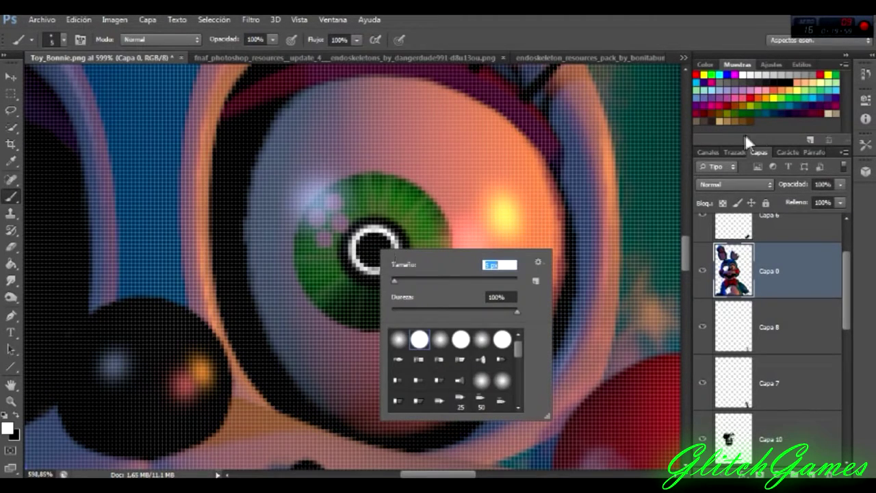
pyautogui.press('Return')
# Darken the edges of the torn belly hole on Capa 0 with the Burn tool at 50% exposure on midtones
pyautogui.press('z')
pyautogui.hotkey('ctrl', '0')
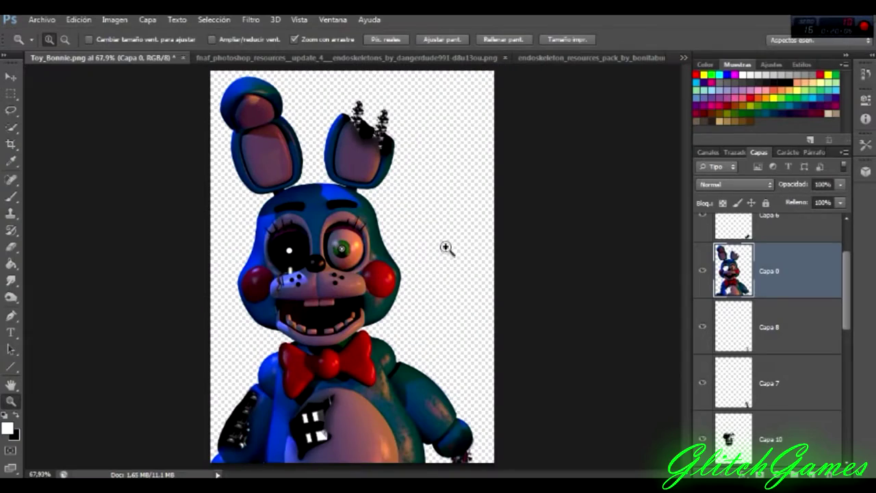
pyautogui.moveTo(430, 389); pyautogui.dragTo(677, 329)
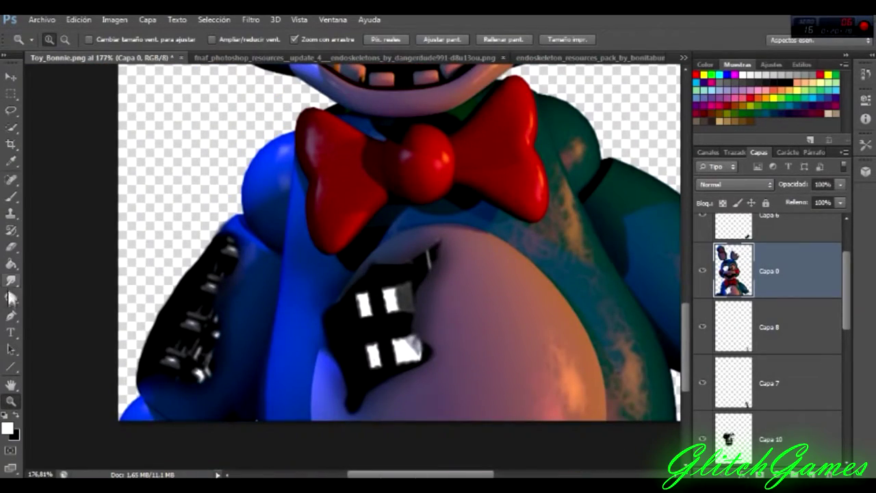
pyautogui.moveTo(10, 296); pyautogui.dragTo(48, 311)
pyautogui.moveTo(328, 294)
pyautogui.mouseDown()
pyautogui.moveTo(322, 370)
pyautogui.moveTo(383, 404)
pyautogui.moveTo(428, 301)
pyautogui.moveTo(411, 258)
pyautogui.mouseUp()
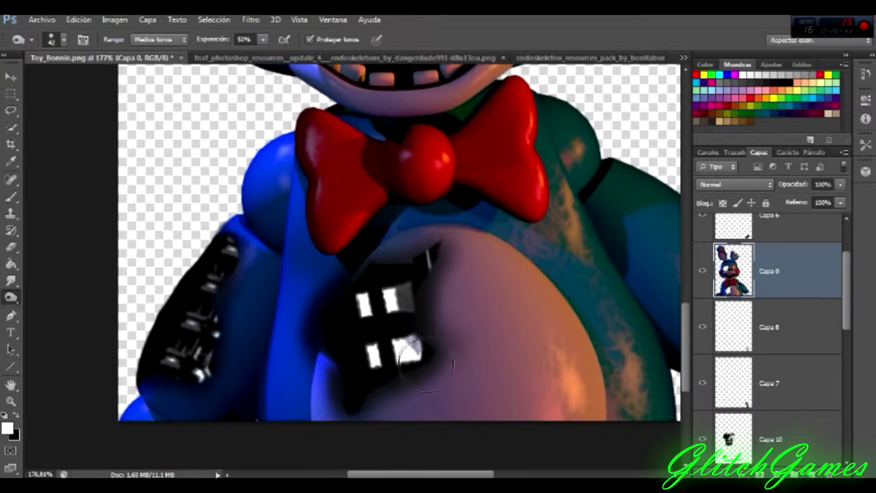
# Try to remove the lower jaw by outlining it with the Polygonal Lasso and deleting it from Capa 0
pyautogui.moveTo(685, 369); pyautogui.dragTo(681, 296)
pyautogui.click(9, 111)
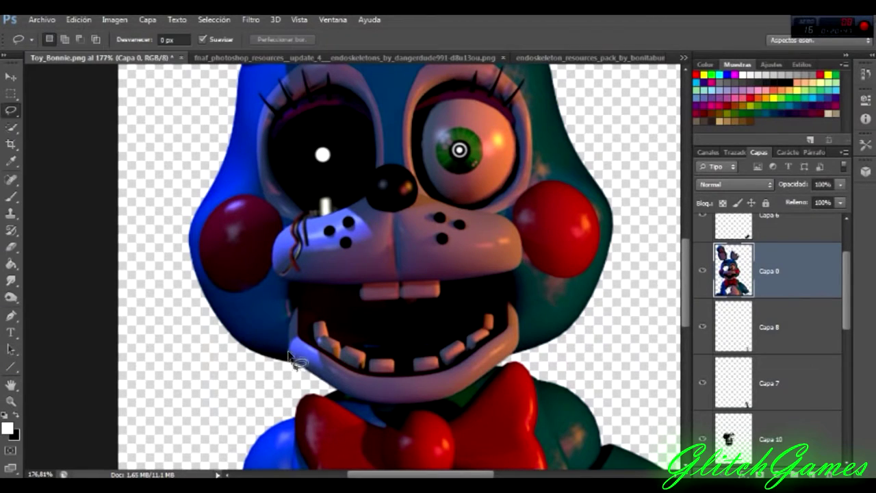
pyautogui.press('z')
pyautogui.moveTo(370, 393); pyautogui.dragTo(319, 319)
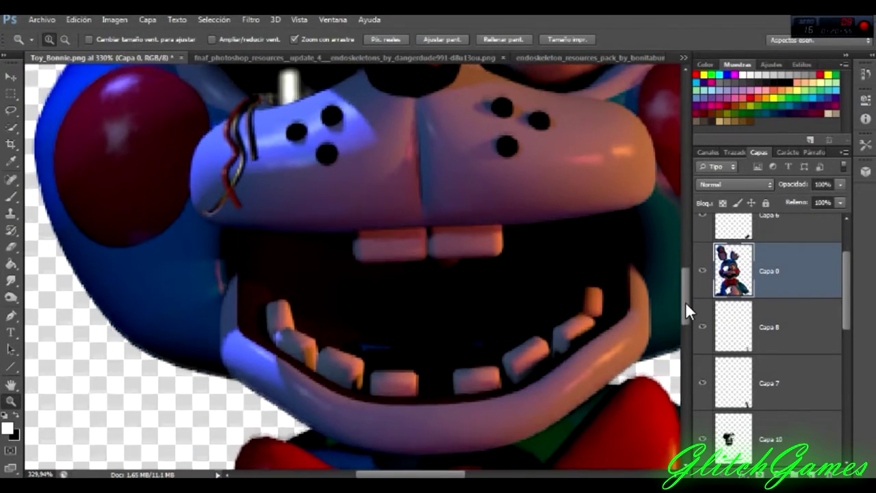
pyautogui.scroll(-1, 685, 308)
pyautogui.rightClick(10, 111)
pyautogui.click(68, 116)
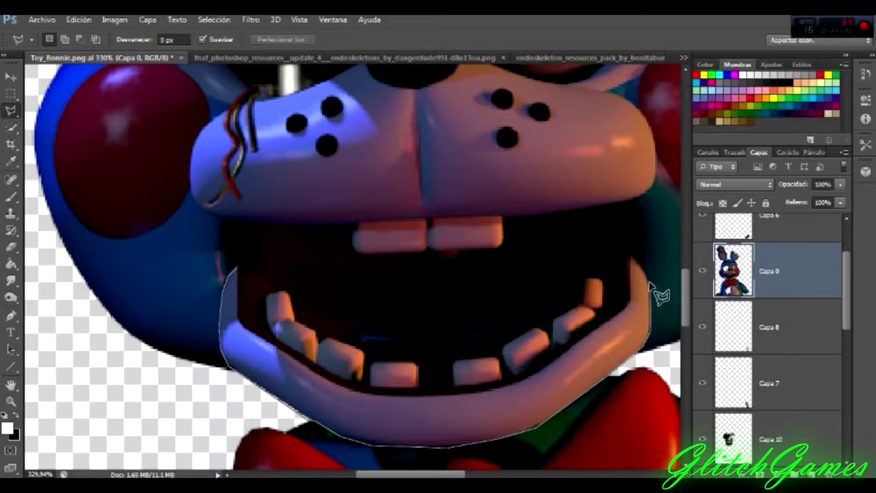
pyautogui.click(643, 256)
pyautogui.click(236, 267)
pyautogui.press('Delete')
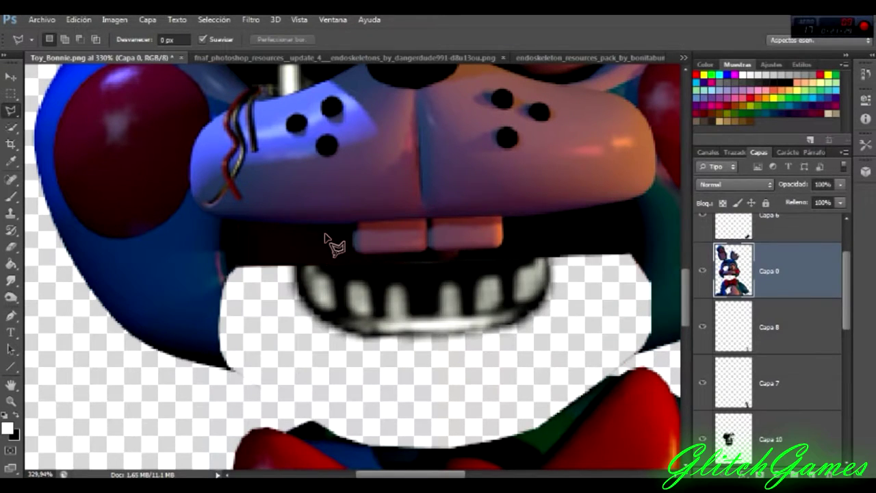
# Try to remove the remaining dark mouth interior around the upper teeth with a polygonal outline
pyautogui.hscroll(5, 687, 295)
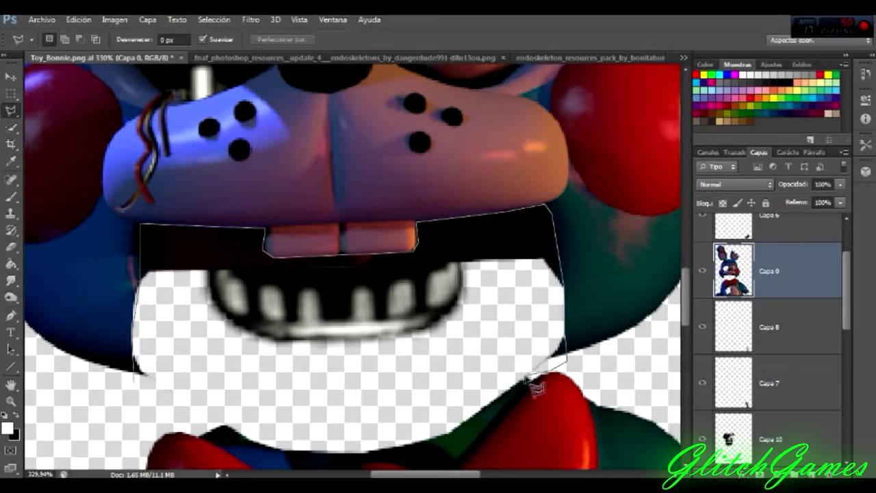
pyautogui.click(137, 373)
pyautogui.press('z')
pyautogui.hotkey('ctrl', '0')
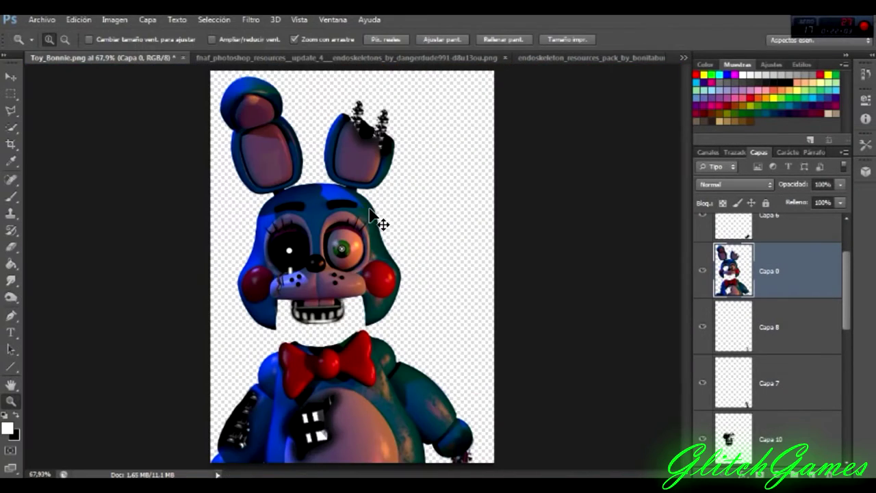
# Undo the removal of the jaw and mouth interior and clear the selection
pyautogui.click(373, 215)
pyautogui.rightClick(336, 344)
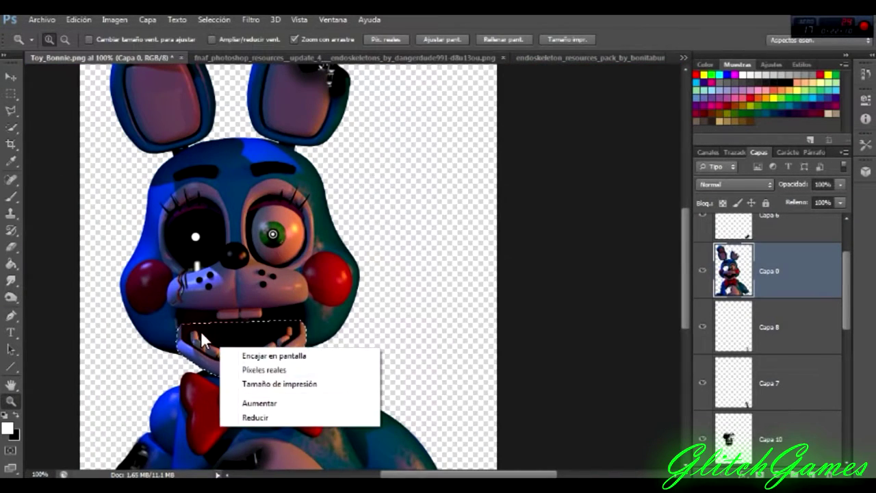
pyautogui.click(11, 93)
pyautogui.hotkey('shift', 'F6')
pyautogui.press('Escape')
pyautogui.rightClick(285, 61)
pyautogui.press('Escape')
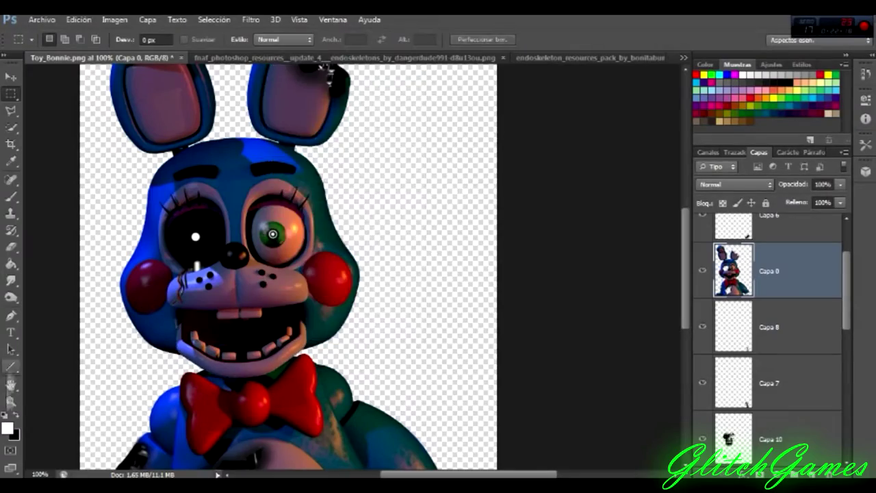
# Cut a jagged hole out of the dark red cheek beside the hollow eye on Capa 0 using freehand Lasso outlines
pyautogui.press('z')
pyautogui.moveTo(130, 365); pyautogui.dragTo(184, 354)
pyautogui.scroll(5, 356, 267)
pyautogui.scroll(-5, 673, 291)
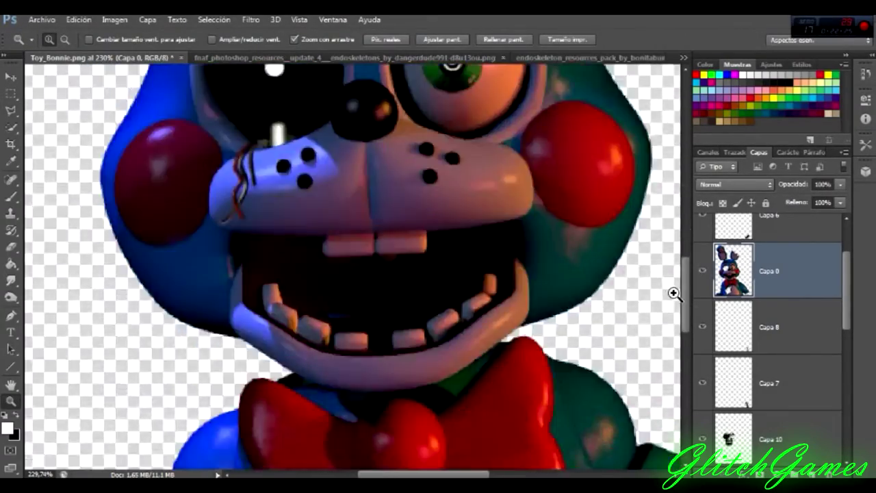
pyautogui.scroll(5, 673, 291)
pyautogui.moveTo(110, 285); pyautogui.dragTo(157, 285)
pyautogui.rightClick(11, 110)
pyautogui.click(62, 109)
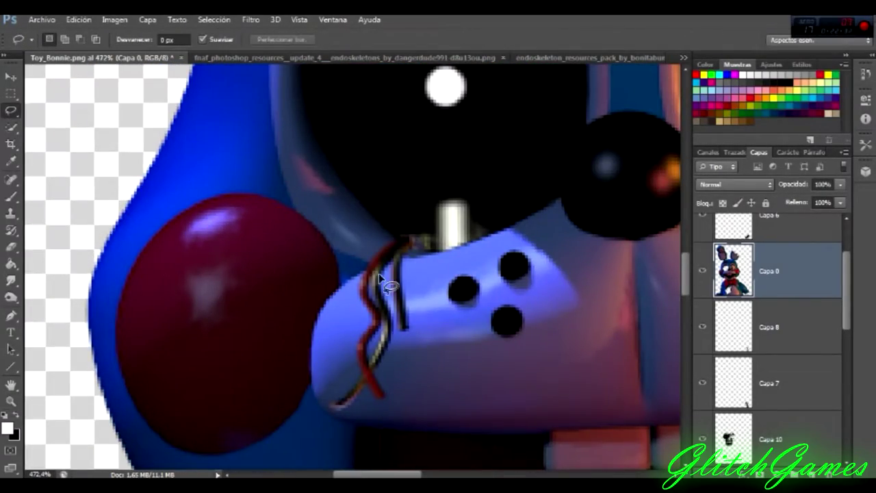
pyautogui.moveTo(216, 316)
pyautogui.mouseDown()
pyautogui.moveTo(226, 280)
pyautogui.moveTo(147, 342)
pyautogui.moveTo(164, 369)
pyautogui.mouseUp()
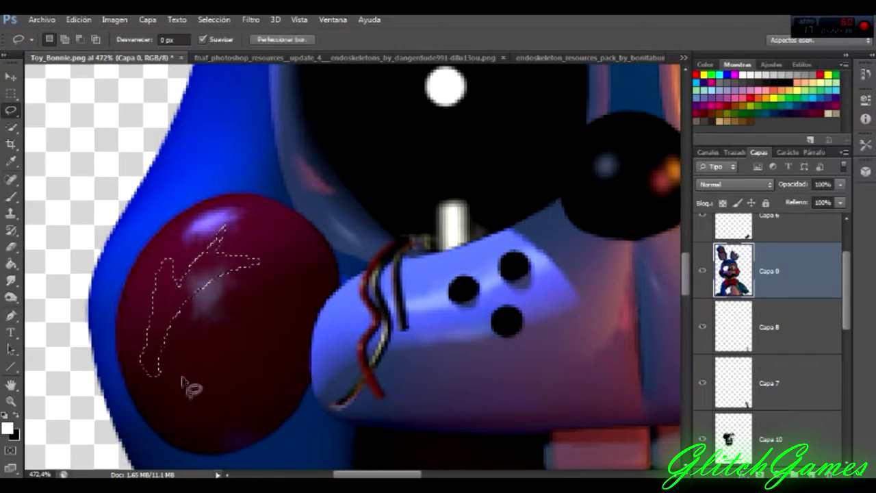
pyautogui.hotkey('alt', 'BackSpace')
pyautogui.hotkey('ctrl', 'd')
pyautogui.moveTo(231, 264); pyautogui.dragTo(273, 270)
pyautogui.hotkey('ctrl', 'd')
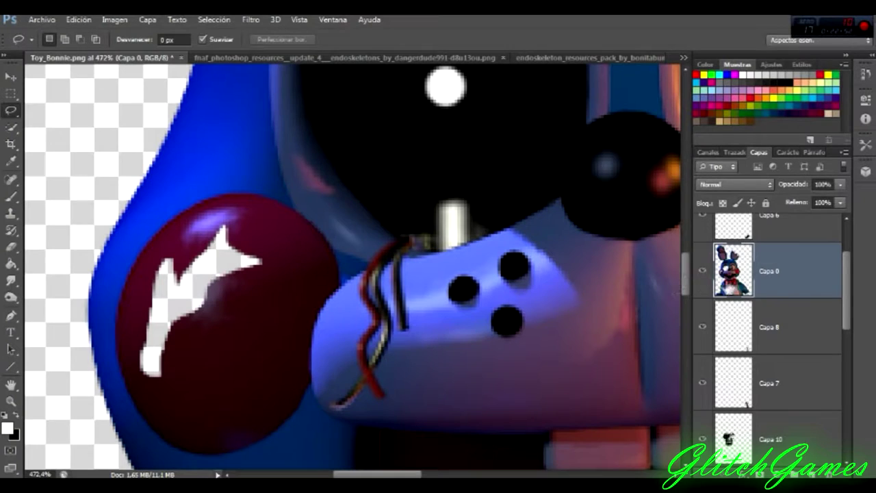
# Paint black behind the hole in the cheek with the Brush on layer Capa 10
pyautogui.scroll(-5, 787, 325)
pyautogui.click(776, 441)
pyautogui.click(11, 195)
pyautogui.rightClick(263, 259)
pyautogui.press('Escape')
pyautogui.press('x')
pyautogui.moveTo(250, 264)
pyautogui.mouseDown()
pyautogui.moveTo(161, 287)
pyautogui.moveTo(151, 373)
pyautogui.mouseUp()
# Darken the area around the cheek hole on Capa 0 with the Burn tool at brush size 20 and 50% exposure
pyautogui.scroll(5, 787, 322)
pyautogui.click(793, 284)
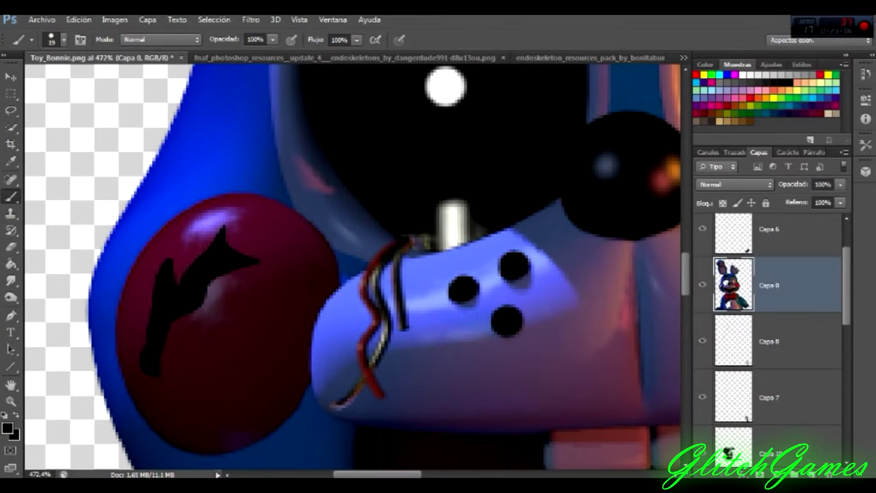
pyautogui.click(11, 298)
pyautogui.rightClick(231, 267)
pyautogui.press('Escape')
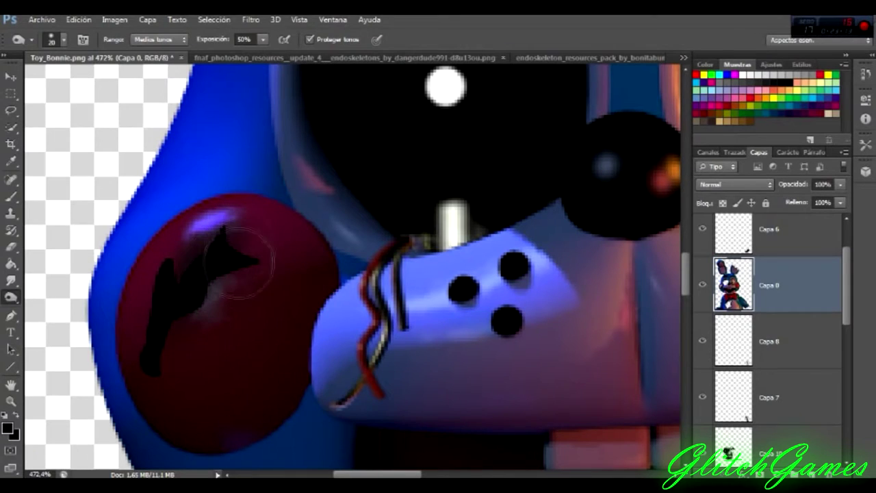
pyautogui.moveTo(198, 318); pyautogui.dragTo(156, 390)
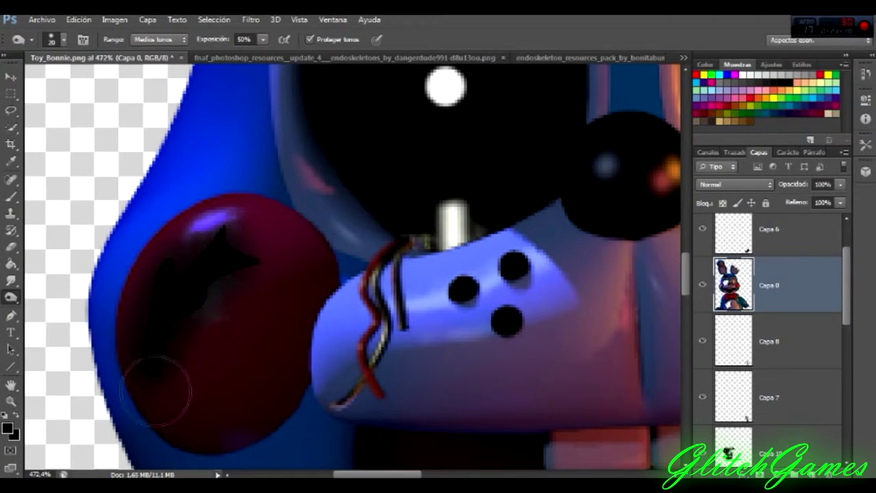
pyautogui.click(270, 269)
# Outline a bundle of loose wires in the endoskeleton resources pack and move it onto the cheek in Toy_Bonnie.png
pyautogui.hotkey('ctrl', 'shift', 'Tab')
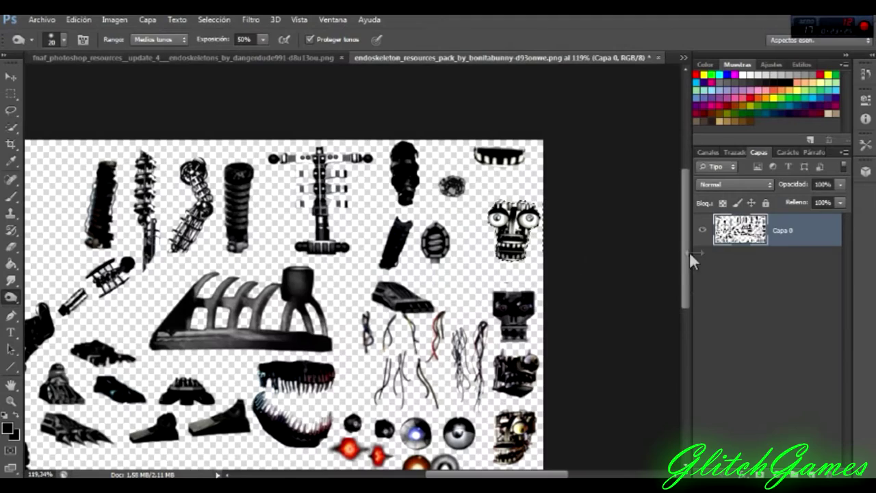
pyautogui.scroll(-2, 232, 364)
pyautogui.rightClick(11, 110)
pyautogui.click(68, 107)
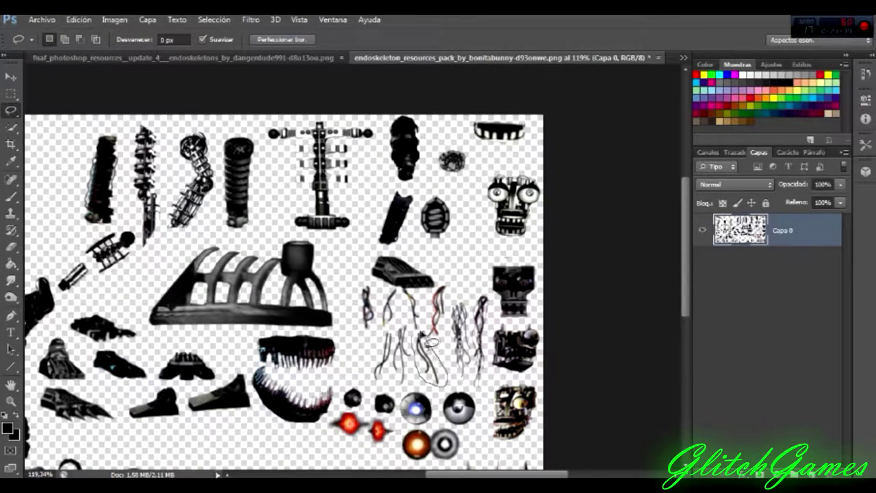
pyautogui.press('v')
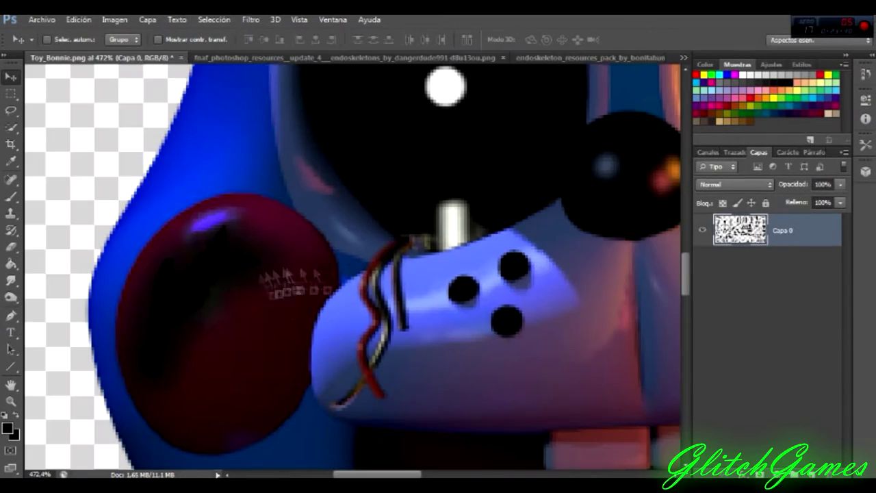
pyautogui.moveTo(229, 274); pyautogui.dragTo(219, 321)
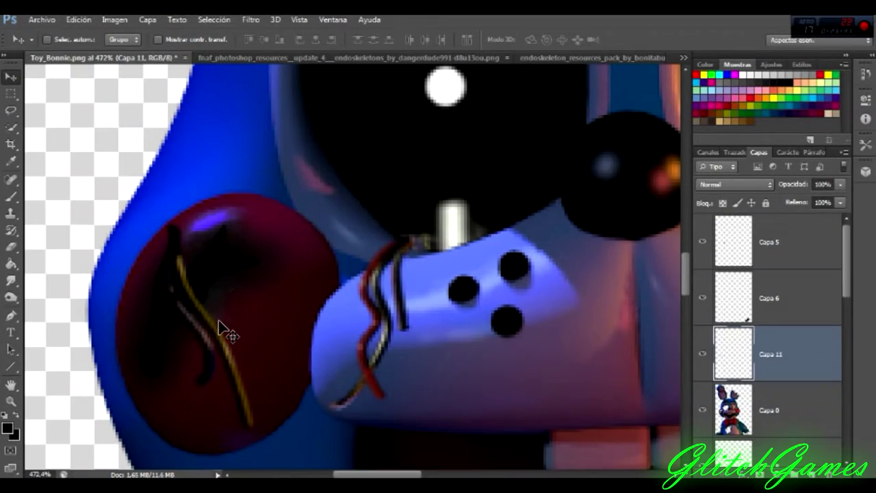
# Try to fit the wires over the cheek hole with Free Transform
pyautogui.hotkey('ctrl', 't')
pyautogui.rightClick(212, 280)
pyautogui.click(270, 254)
pyautogui.moveTo(147, 396); pyautogui.dragTo(145, 346)
pyautogui.press('Return')
# Try to refit the same wires elsewhere on the character with Free Transform
pyautogui.moveTo(687, 273); pyautogui.dragTo(686, 325)
pyautogui.moveTo(409, 474); pyautogui.dragTo(440, 474)
pyautogui.hotkey('ctrl', 't')
pyautogui.rightClick(111, 210)
pyautogui.click(215, 406)
pyautogui.press('z')
pyautogui.press('Return')
pyautogui.rightClick(372, 204)
pyautogui.click(396, 212)
# Outline the dark wire bundle beside the endoskeleton heads in the resources pack and move it into Toy_Bonnie.png
pyautogui.press('v')
pyautogui.moveTo(681, 284); pyautogui.dragTo(676, 232)
pyautogui.rightClick(599, 214)
pyautogui.click(518, 98)
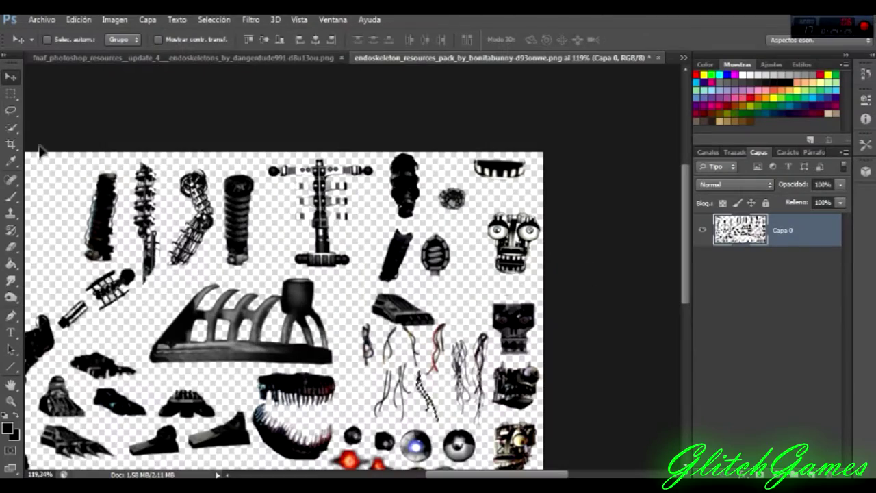
pyautogui.click(10, 110)
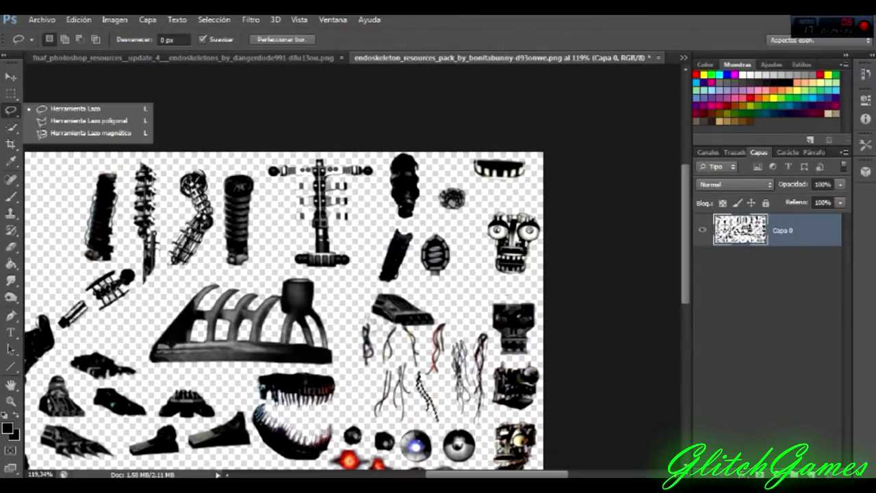
pyautogui.click(479, 337)
pyautogui.press('v')
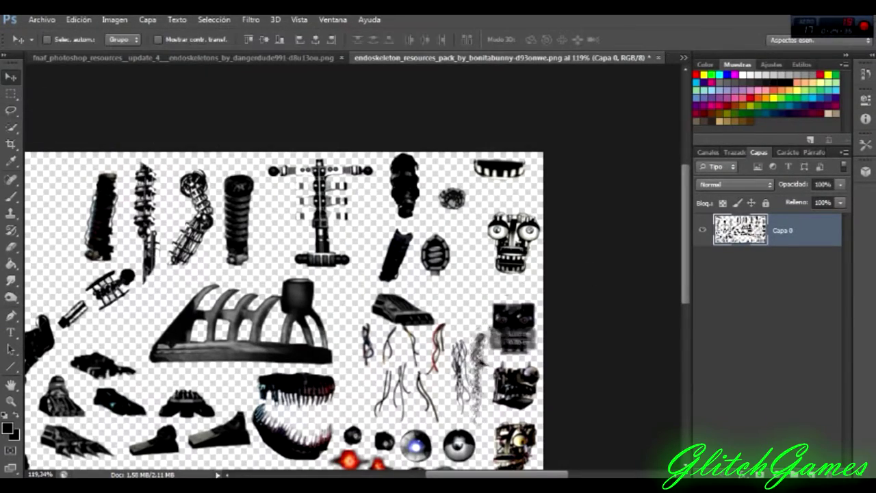
pyautogui.moveTo(481, 342); pyautogui.dragTo(74, 59)
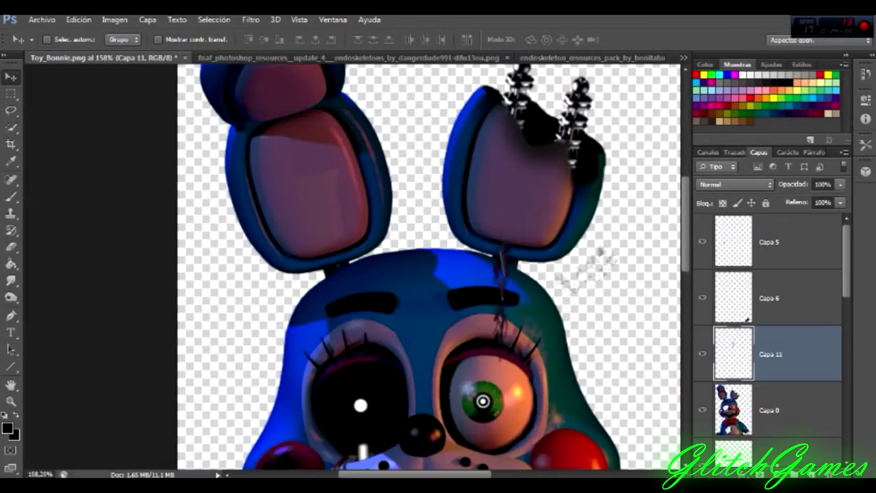
# Fit the dark wires with Free Transform so they hang from the outer side of the torn ear
pyautogui.scroll(-10, 431, 266)
pyautogui.scroll(12, 431, 266)
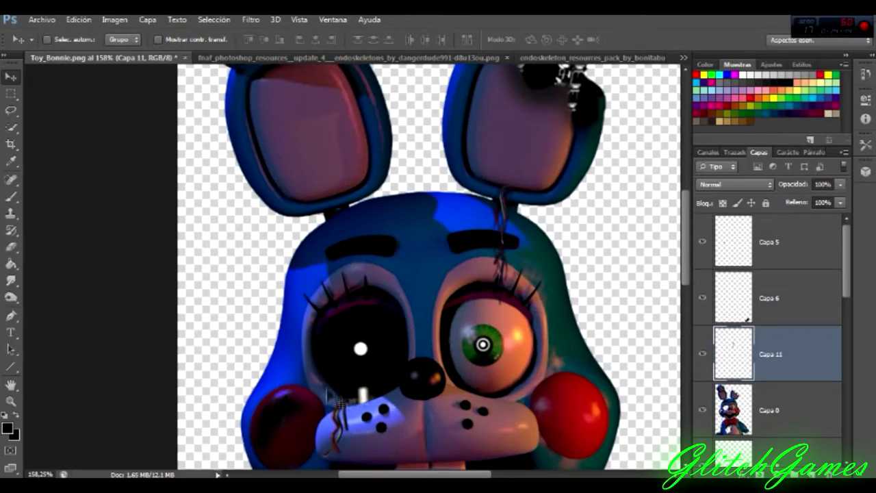
pyautogui.hotkey('ctrl', 't')
pyautogui.moveTo(566, 280); pyautogui.dragTo(513, 417)
pyautogui.press('Return')
# Cut a small hole in the head's outer edge beside the green eye on layer Capa 0 with the Lasso
pyautogui.press('z')
pyautogui.moveTo(349, 314); pyautogui.dragTo(53, 205)
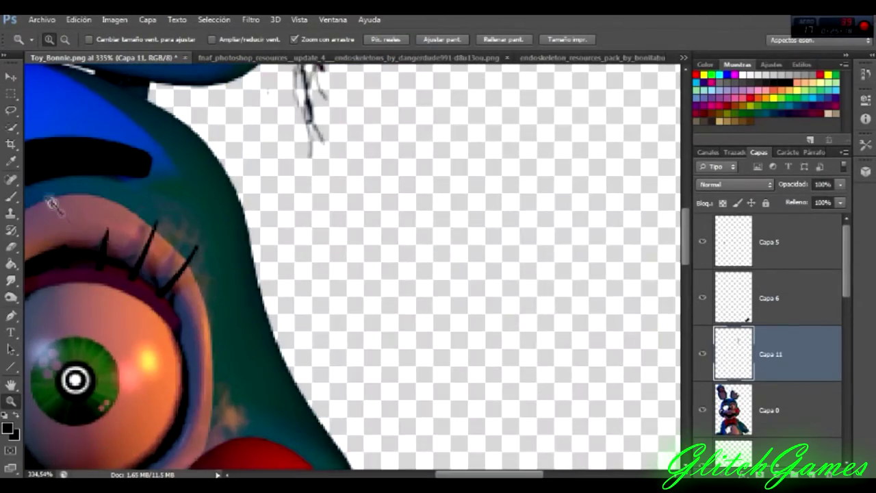
pyautogui.click(18, 115)
pyautogui.hotkey('alt', '[')
pyautogui.moveTo(265, 332); pyautogui.dragTo(283, 234)
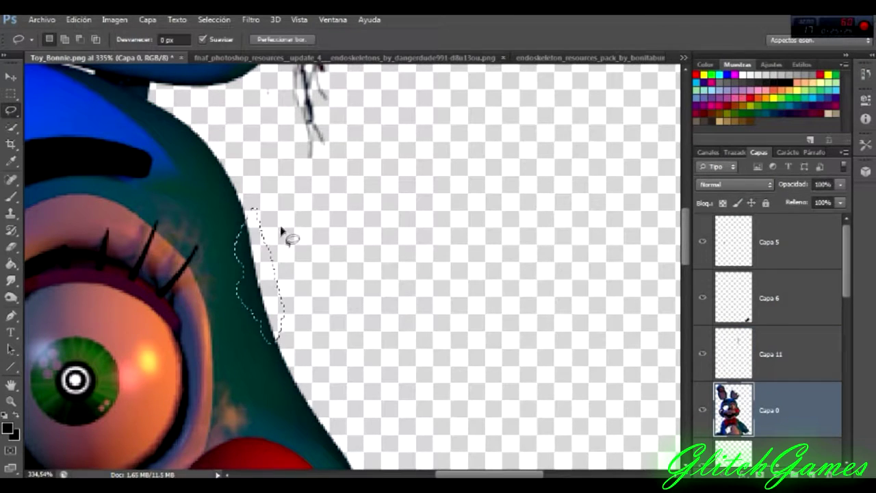
pyautogui.press('Delete')
# Paint the new hole beside the green eye black on layer Capa 1 and smudge its edges on Capa 0
pyautogui.scroll(-5, 800, 397)
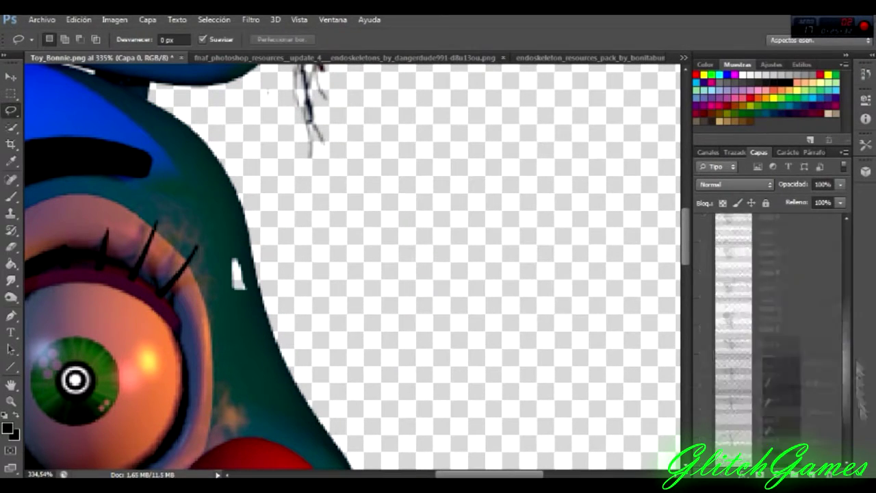
pyautogui.click(769, 438)
pyautogui.press('b')
pyautogui.moveTo(234, 262); pyautogui.dragTo(238, 286)
pyautogui.click(11, 281)
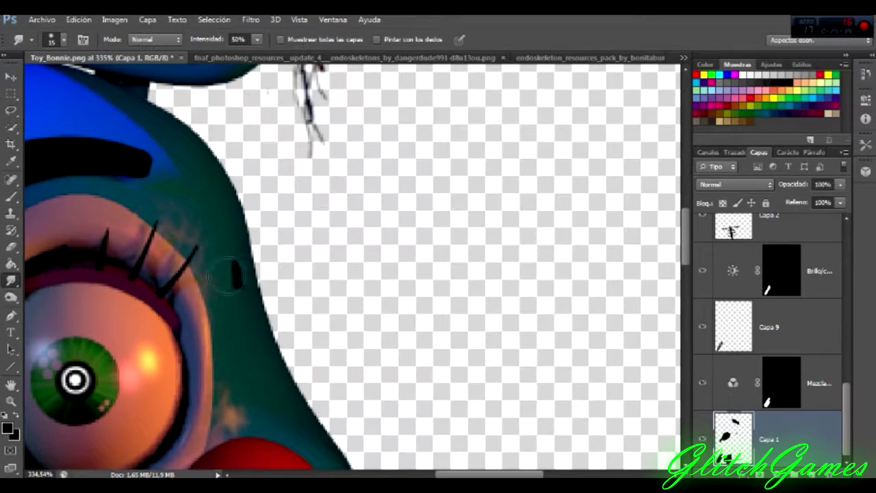
pyautogui.moveTo(849, 400); pyautogui.dragTo(848, 277)
pyautogui.click(787, 292)
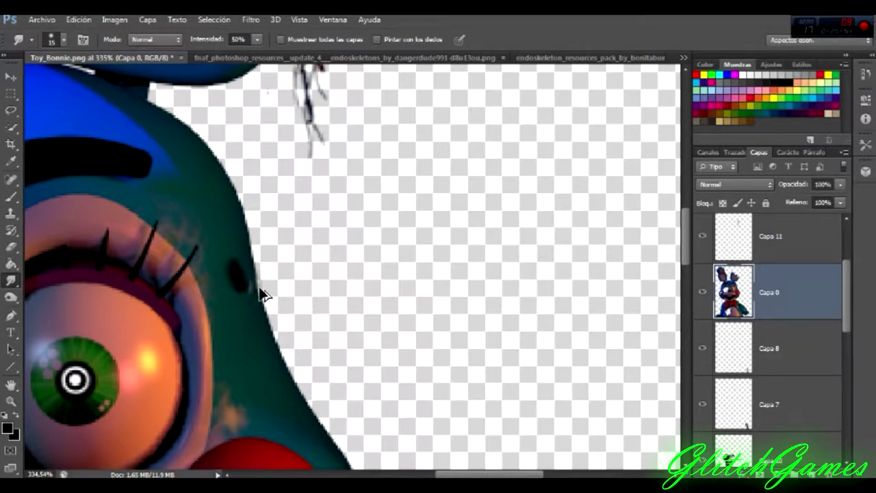
# Outline a small wire strand below the foot part in the endoskeleton resources pack and copy it into Toy_Bonnie.png
pyautogui.hotkey('ctrl', 'Tab')
pyautogui.click(7, 405)
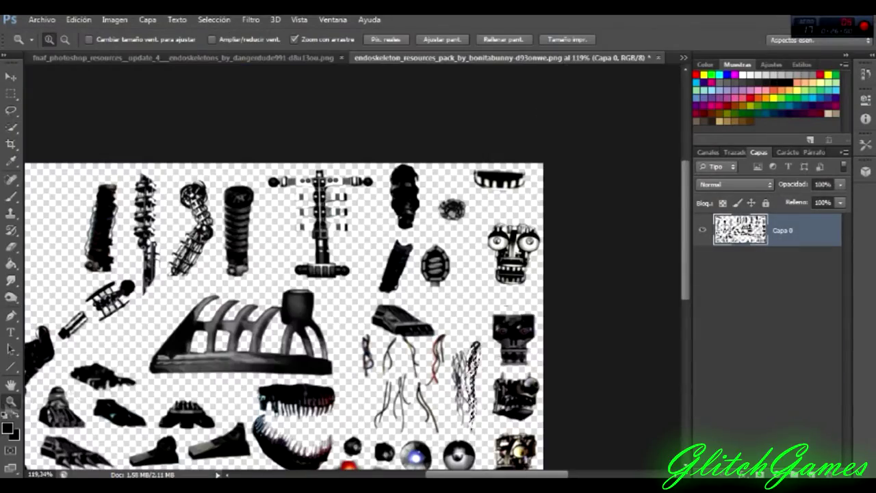
pyautogui.moveTo(376, 375); pyautogui.dragTo(411, 375)
pyautogui.click(11, 110)
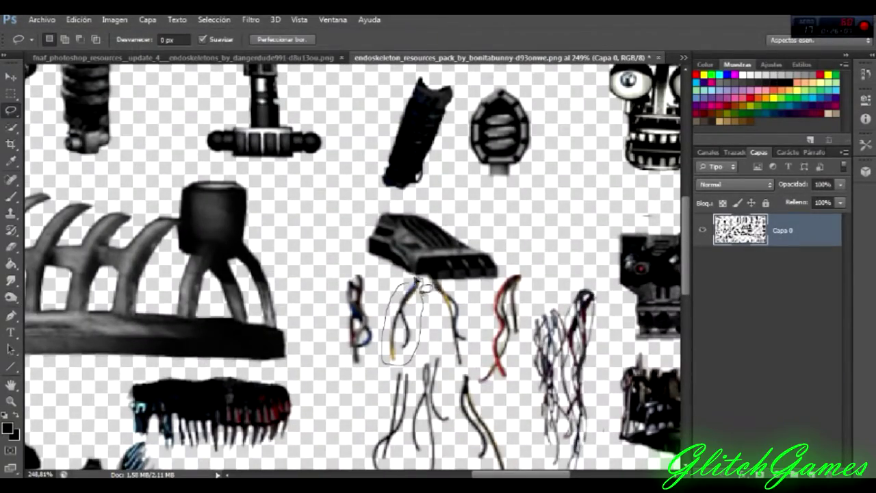
pyautogui.hotkey('ctrl', 'c')
pyautogui.press('v')
pyautogui.click(72, 59)
pyautogui.click(92, 59)
pyautogui.hotkey('ctrl', 'v')
# Fit the wire strand with Free Transform so it hangs from the small head hole, and darken it with the Burn tool
pyautogui.moveTo(272, 287)
pyautogui.mouseDown()
pyautogui.moveTo(311, 287)
pyautogui.moveTo(250, 332)
pyautogui.mouseUp()
pyautogui.hotkey('ctrl', 't')
pyautogui.rightClick(318, 284)
pyautogui.click(353, 256)
pyautogui.press('Return')
pyautogui.rightClick(11, 298)
pyautogui.click(82, 301)
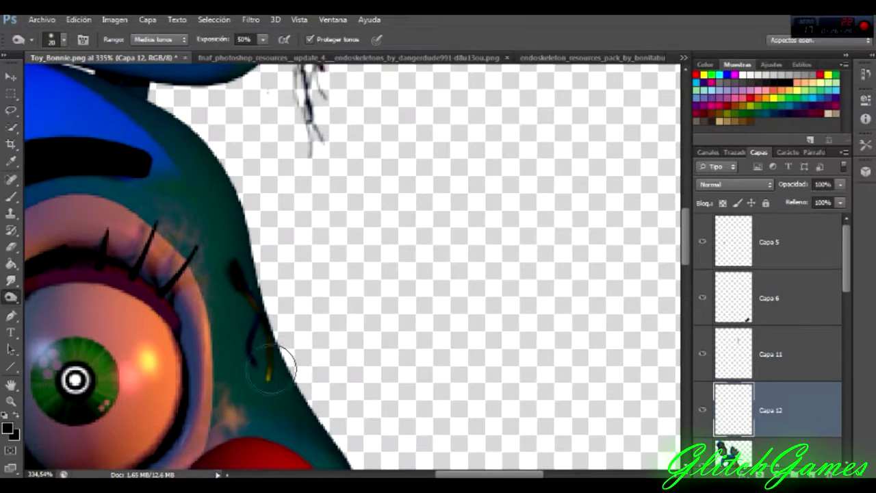
# Try to cut away the inner end of the eyebrow above the dark eye on layer Capa 0
pyautogui.moveTo(503, 474); pyautogui.dragTo(432, 473)
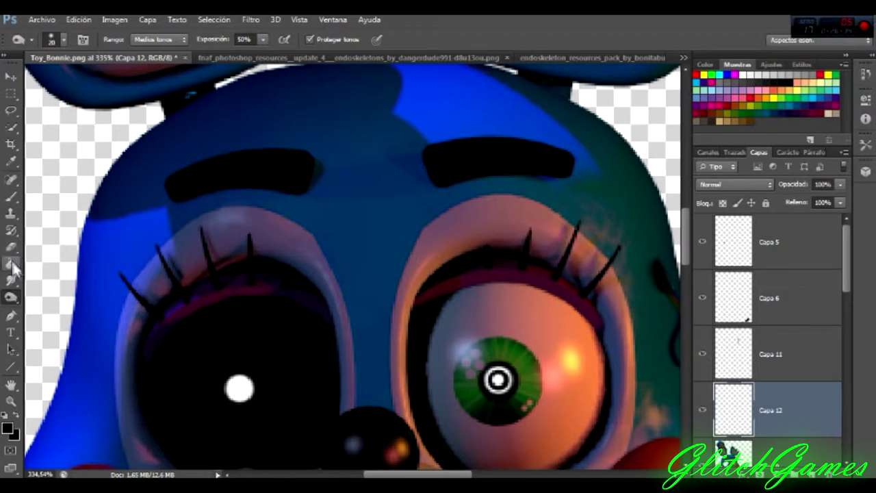
pyautogui.rightClick(11, 109)
pyautogui.click(82, 111)
pyautogui.hotkey('alt', '[')
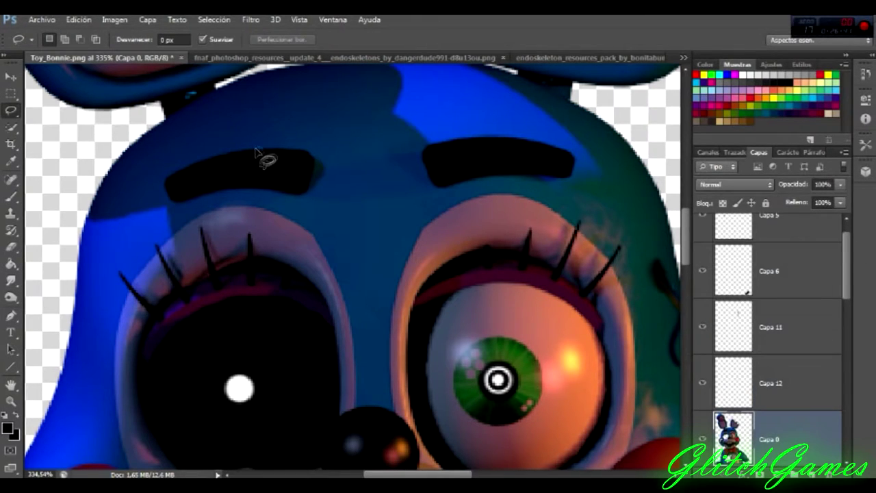
pyautogui.moveTo(326, 162); pyautogui.dragTo(330, 167)
pyautogui.press('Delete')
pyautogui.hotkey('ctrl', 'z')
# Try to patch the inner end of the same eyebrow with the Content-Aware Move tool
pyautogui.hotkey('alt', ']')
pyautogui.click(15, 177)
pyautogui.rightClick(15, 177)
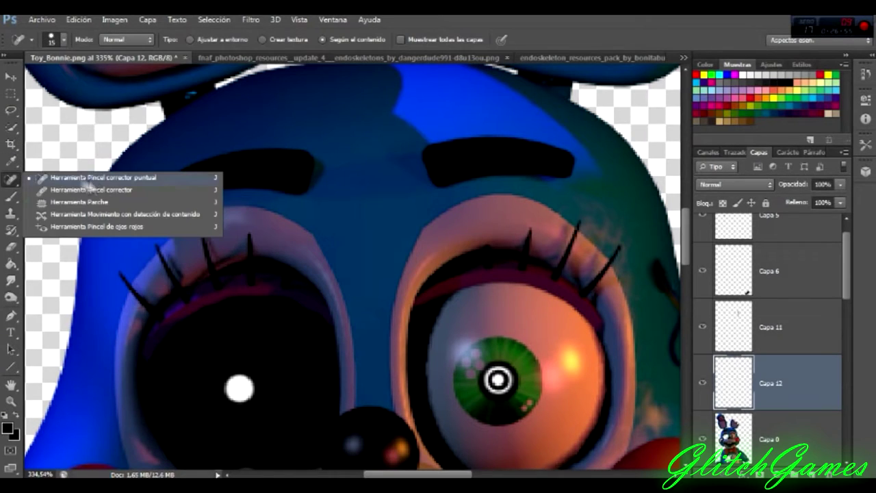
pyautogui.click(124, 215)
pyautogui.moveTo(329, 166)
pyautogui.mouseDown()
pyautogui.moveTo(326, 159)
pyautogui.moveTo(374, 156)
pyautogui.moveTo(333, 141)
pyautogui.mouseUp()
pyautogui.hotkey('alt', '[')
pyautogui.press('v')
pyautogui.hotkey('ctrl', 'alt', 'z')
pyautogui.hotkey('ctrl', 'alt', 'z')
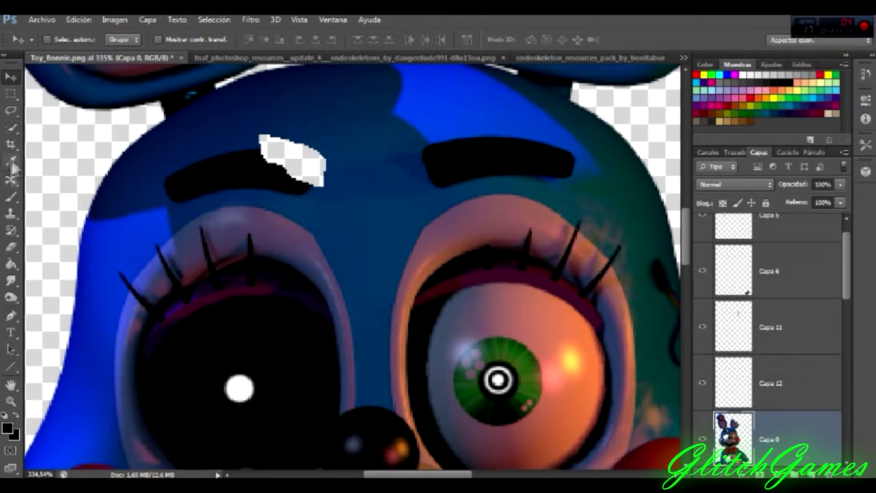
# Try to fill the cut-out end of the eyebrow with surrounding blue fur using the Clone Stamp
pyautogui.click(10, 214)
pyautogui.moveTo(328, 156)
pyautogui.mouseDown()
pyautogui.moveTo(329, 176)
pyautogui.moveTo(274, 145)
pyautogui.mouseUp()
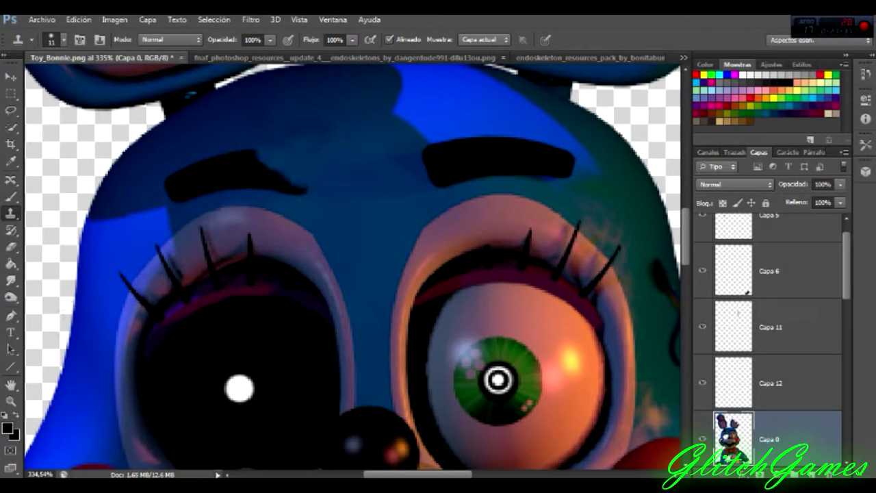
pyautogui.press('z')
pyautogui.rightClick(303, 165)
pyautogui.click(342, 171)
pyautogui.moveTo(342, 182); pyautogui.dragTo(385, 201)
pyautogui.hotkey('alt', ']')
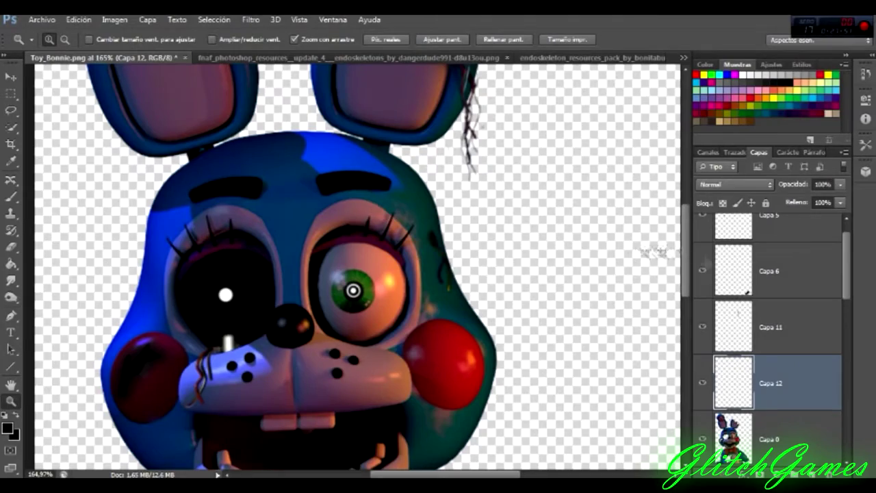
# Cut a jagged hole at the inner upper corner of the green eye's socket on layer Capa 0
pyautogui.hotkey('ctrl', '0')
pyautogui.moveTo(298, 221); pyautogui.dragTo(526, 354)
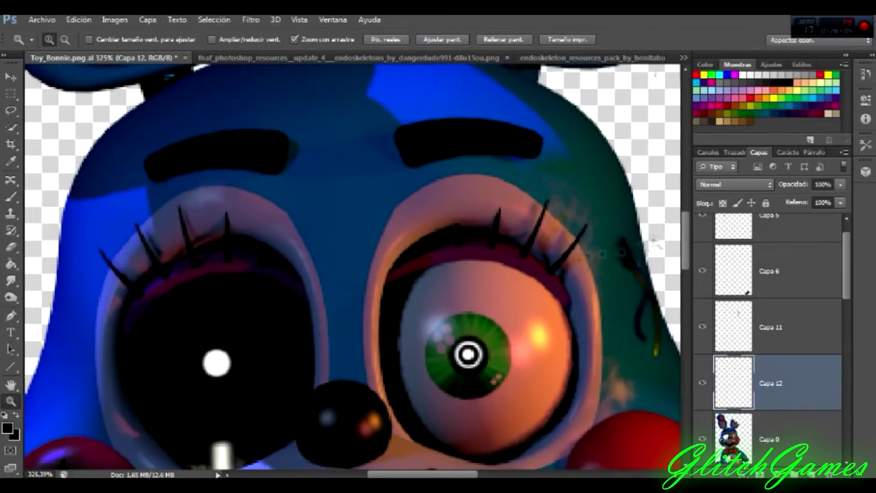
pyautogui.moveTo(682, 247)
pyautogui.mouseDown()
pyautogui.moveTo(688, 303)
pyautogui.moveTo(685, 245)
pyautogui.mouseUp()
pyautogui.click(11, 110)
pyautogui.click(773, 438)
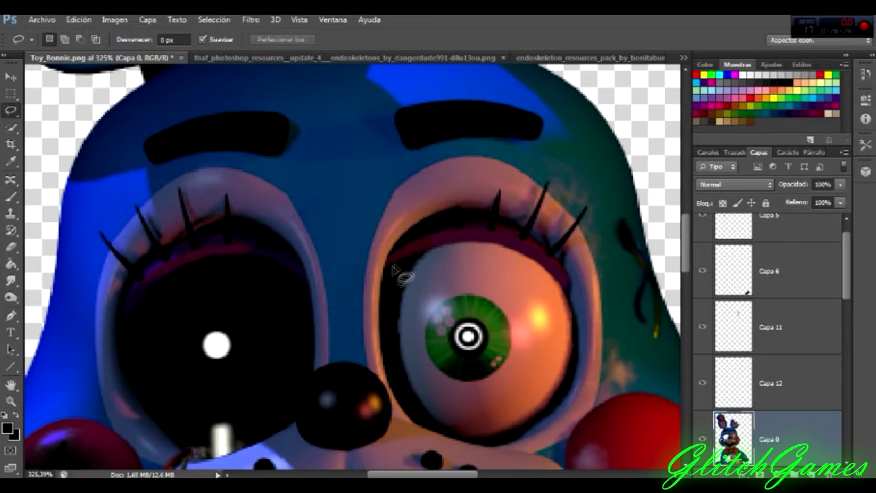
pyautogui.moveTo(397, 262); pyautogui.dragTo(413, 250)
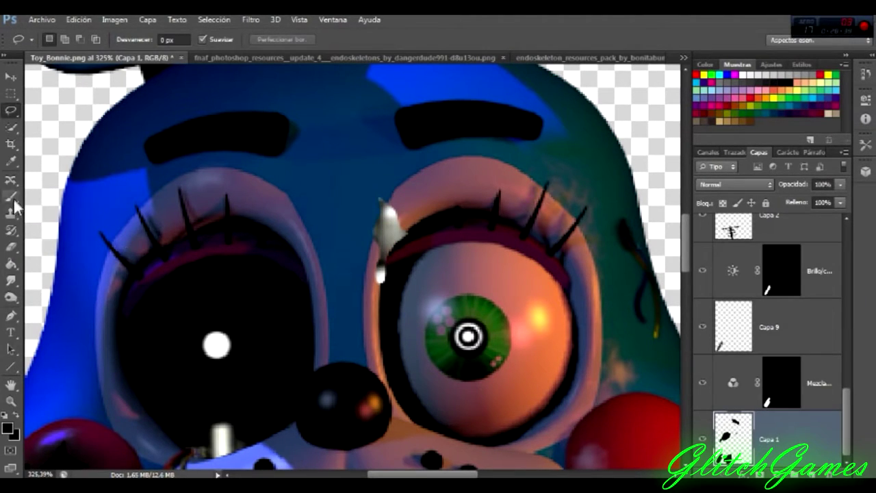
# Paint the eye-socket hole black with the Brush on layer Capa 10
pyautogui.click(11, 196)
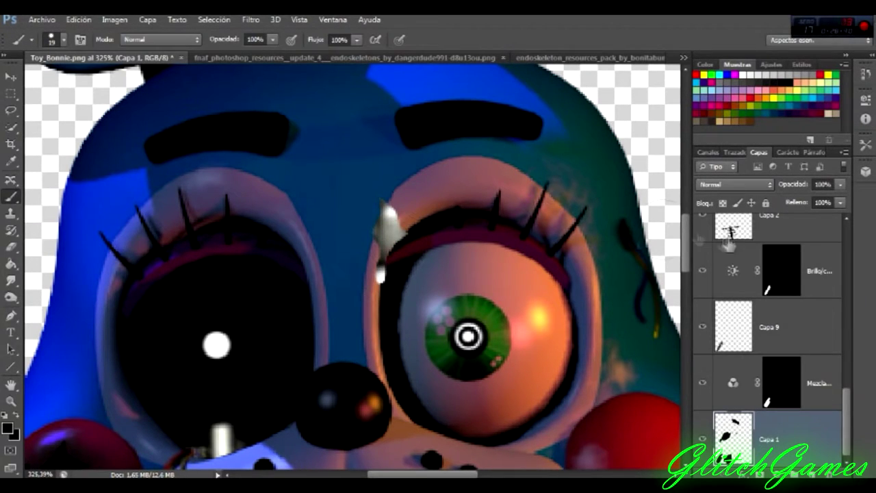
pyautogui.click(770, 293)
pyautogui.moveTo(387, 205); pyautogui.dragTo(394, 263)
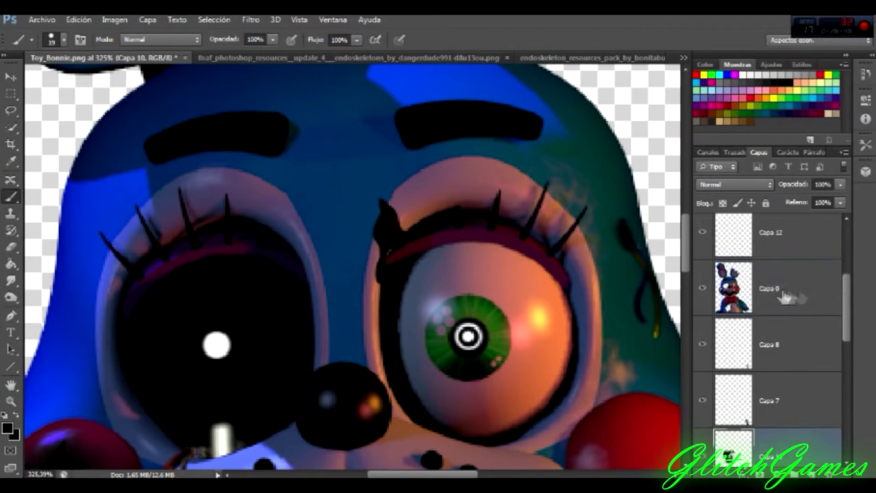
# Smudge the edges of the eye-socket hole on layer Capa 0 with a small Smudge brush
pyautogui.rightClick(468, 335)
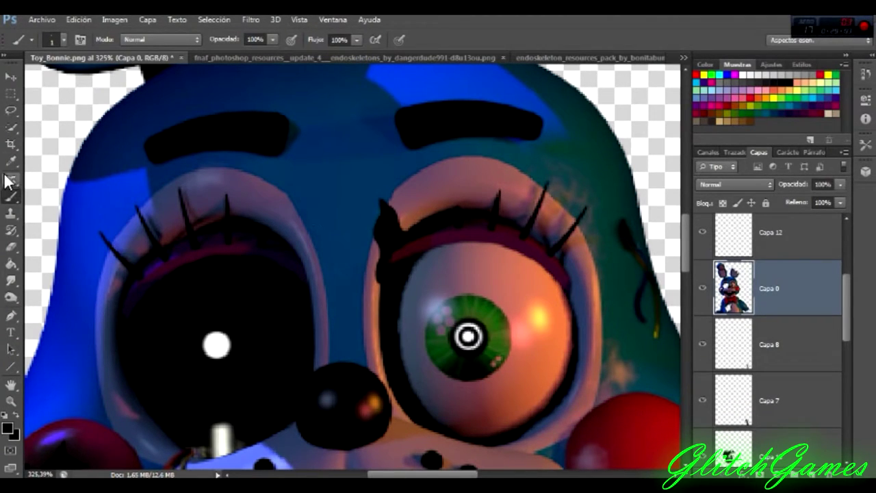
pyautogui.rightClick(12, 280)
pyautogui.click(55, 303)
pyautogui.rightClick(419, 229)
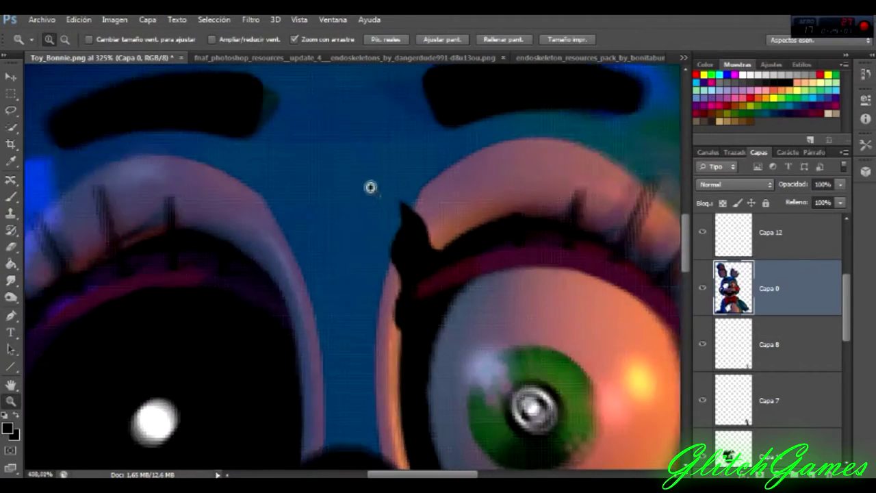
pyautogui.rightClick(11, 196)
pyautogui.rightClick(12, 280)
pyautogui.click(55, 303)
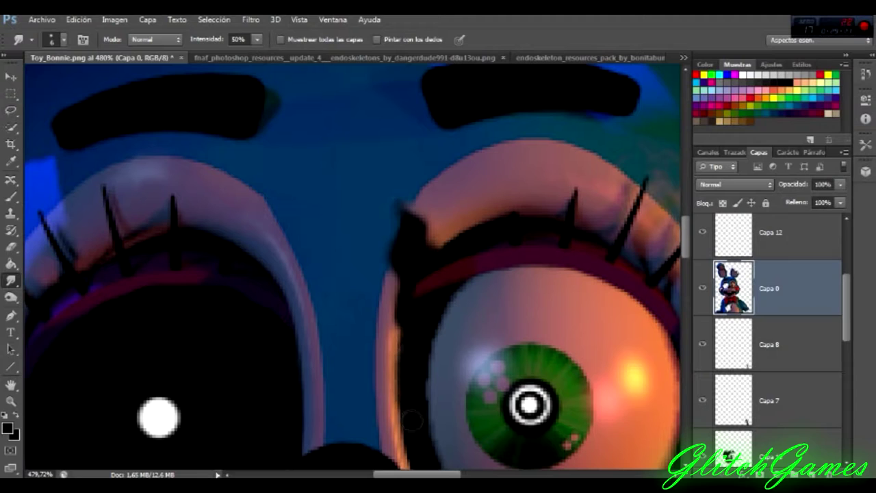
# Fill the remaining tip of the eye-socket hole black on Capa 10 and darken the surrounding fur on Capa 0 with the Burn tool
pyautogui.click(780, 444)
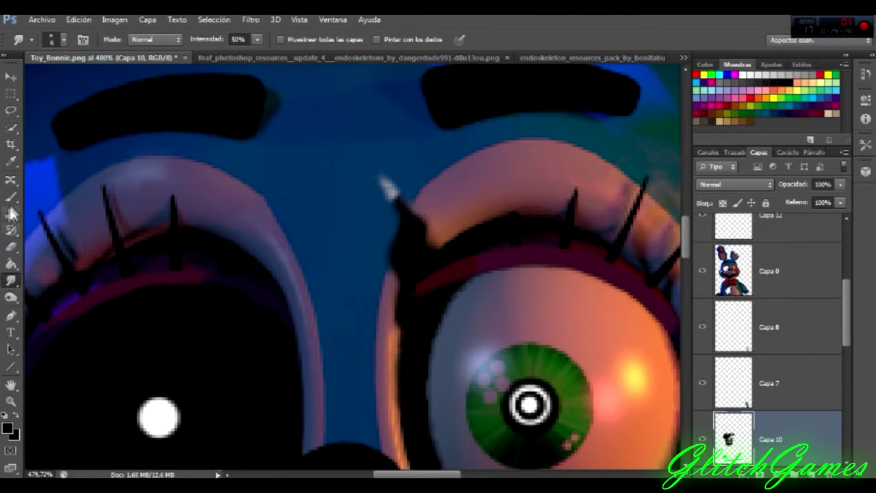
pyautogui.rightClick(419, 203)
pyautogui.press('Escape')
pyautogui.rightClick(12, 297)
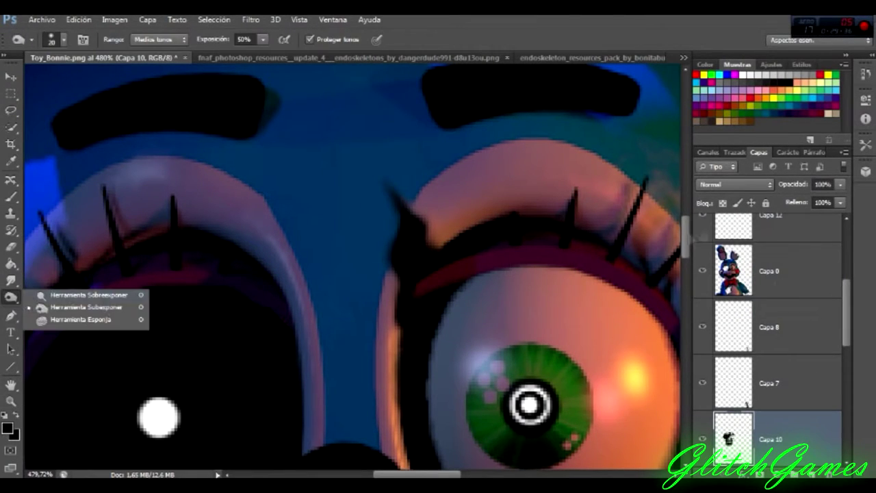
pyautogui.click(780, 270)
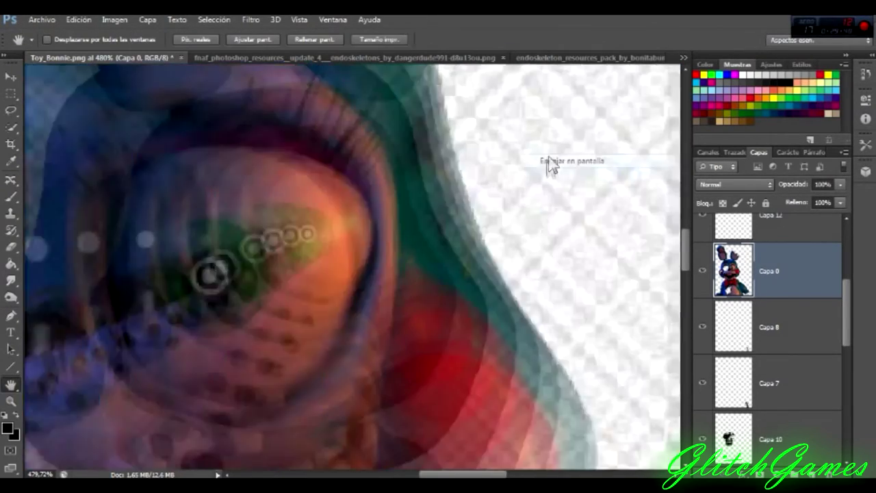
pyautogui.click(551, 163)
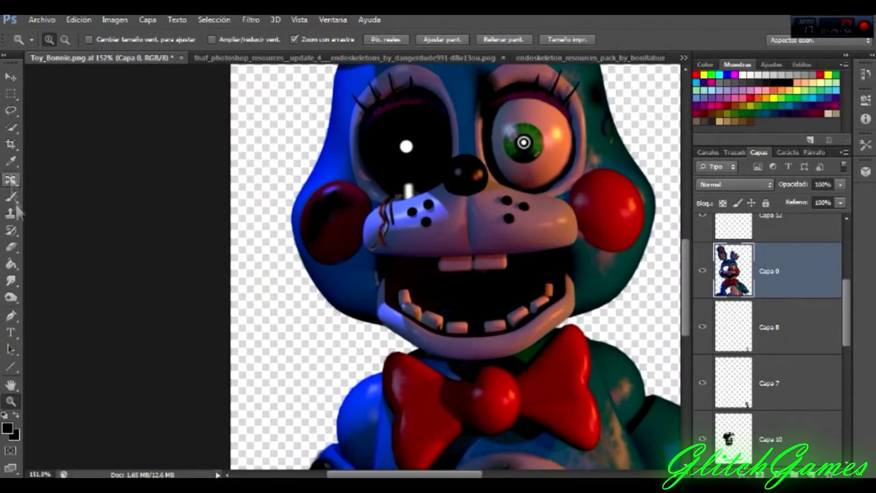
# Darken a worn patch on the belly beside the torn hole with the Burn tool at 50% exposure
pyautogui.click(11, 297)
pyautogui.click(55, 293)
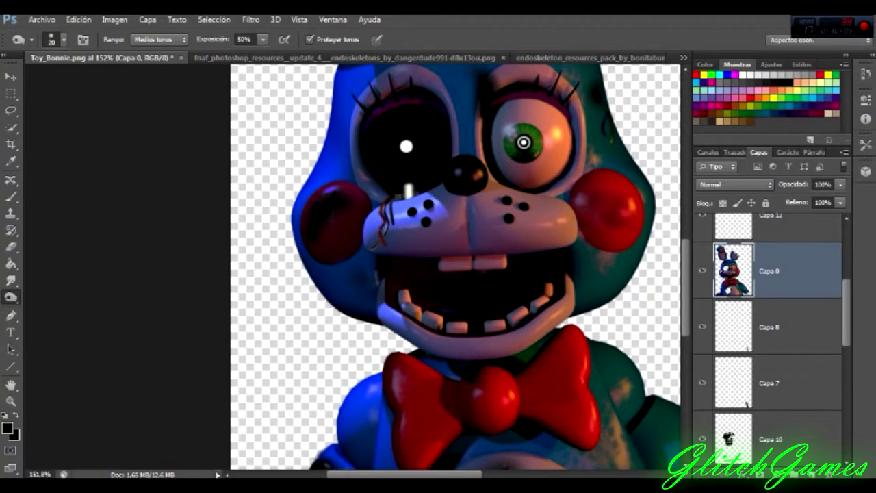
pyautogui.scroll(-2, 563, 336)
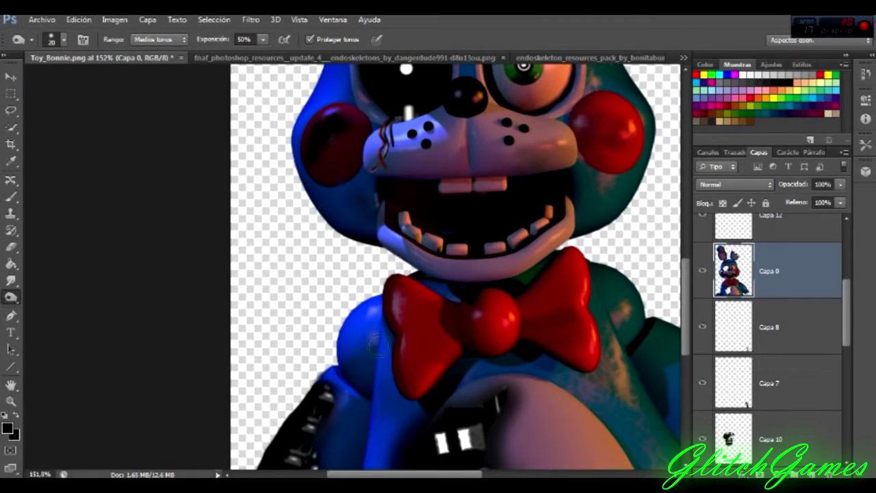
pyautogui.moveTo(560, 438); pyautogui.dragTo(598, 442)
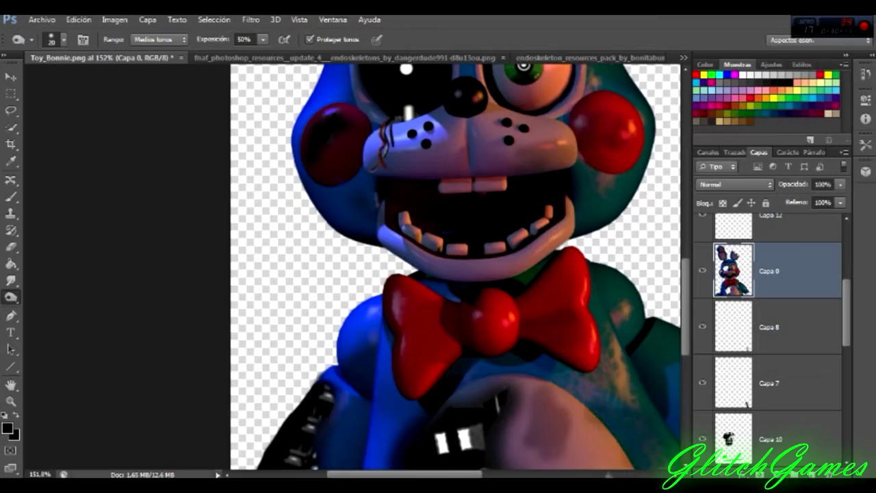
pyautogui.hscroll(4, 563, 410)
pyautogui.moveTo(575, 410); pyautogui.dragTo(535, 435)
# Darken worn patches on the pink insides of both ears with the Burn tool
pyautogui.moveTo(682, 318); pyautogui.dragTo(682, 224)
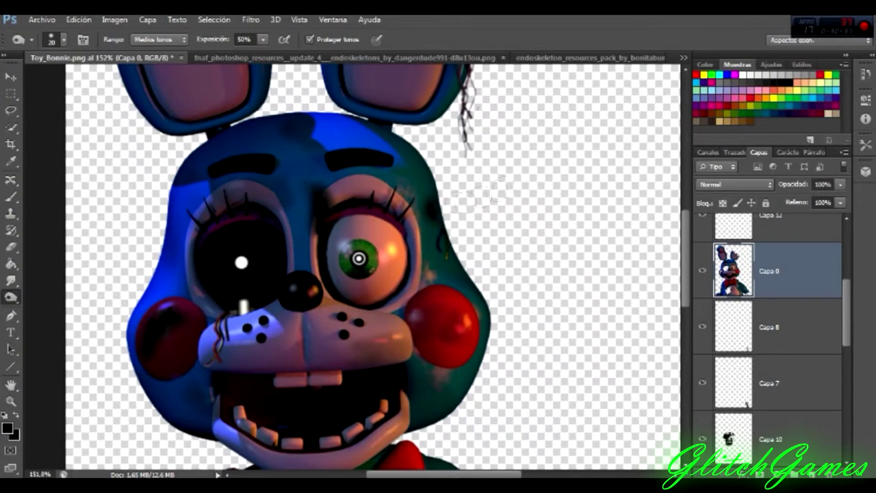
pyautogui.moveTo(683, 226); pyautogui.dragTo(683, 186)
pyautogui.moveTo(223, 239); pyautogui.dragTo(200, 249)
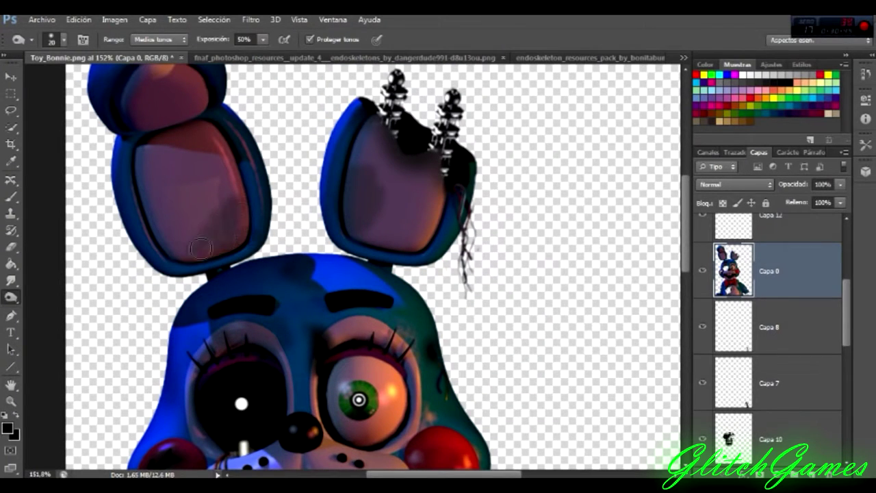
# Blend the darkened patches inside the ears and on the belly with a 17 px Smudge tool at 50% strength
pyautogui.moveTo(11, 280); pyautogui.dragTo(62, 303)
pyautogui.rightClick(211, 227)
pyautogui.press('Return')
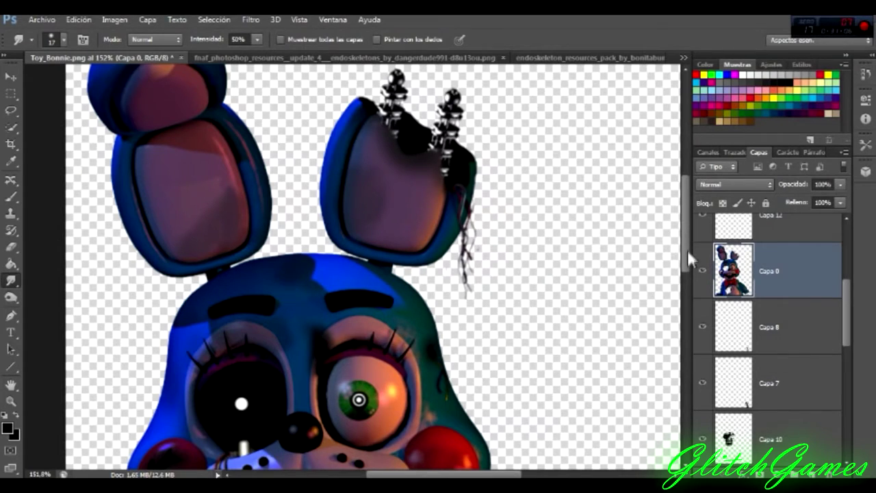
pyautogui.moveTo(687, 250); pyautogui.dragTo(687, 323)
pyautogui.scroll(-5, 391, 318)
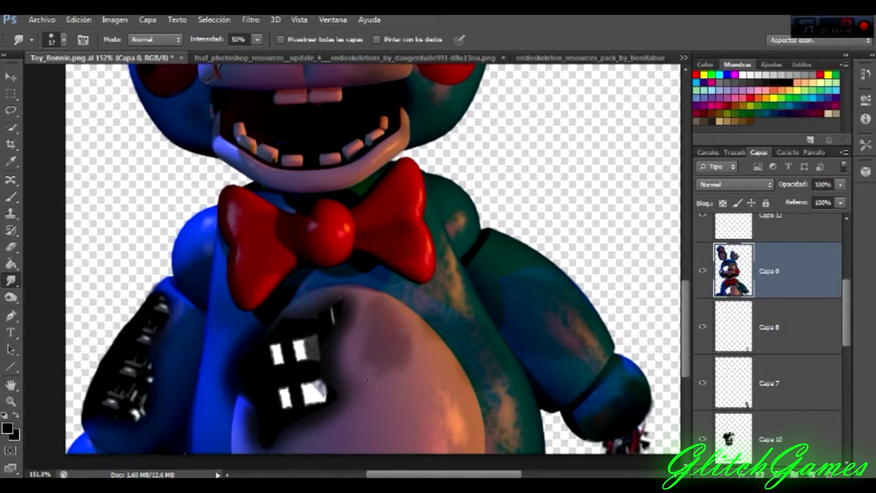
# Fit the whole character in view and add a new empty layer above Capa 0
pyautogui.press('z')
pyautogui.rightClick(434, 235)
pyautogui.click(472, 247)
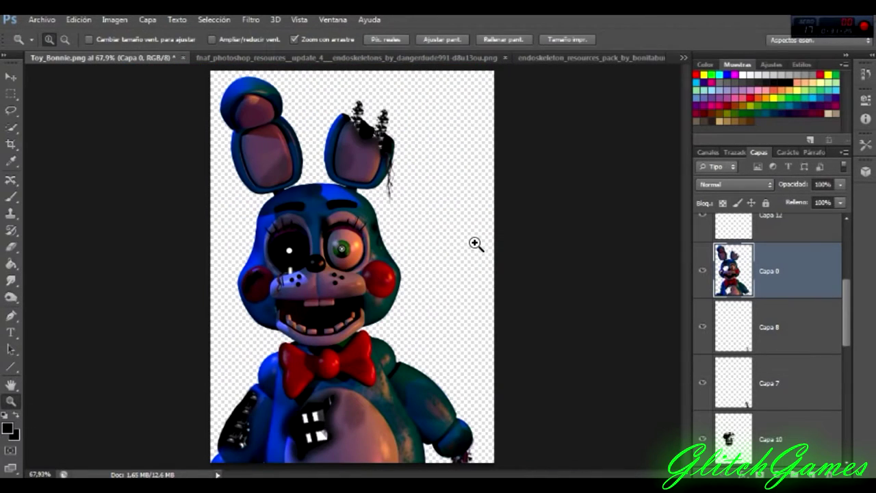
pyautogui.hotkey('ctrl', 'shift', 'alt', 'n')
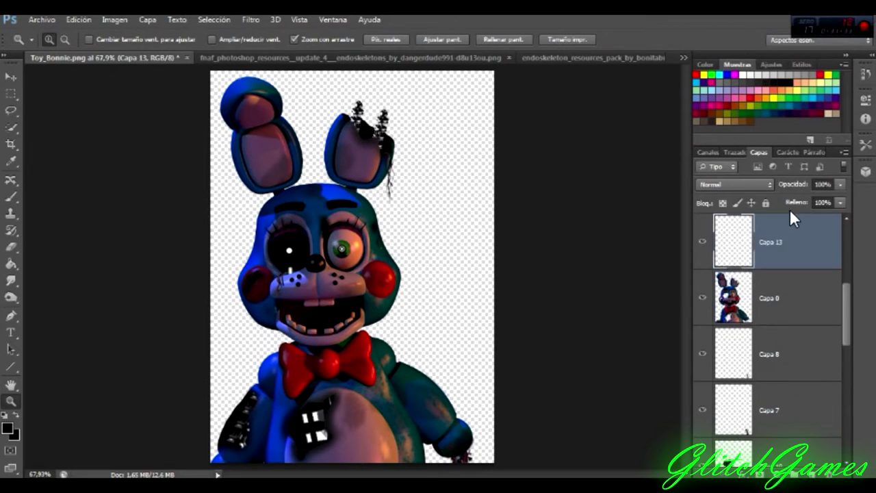
# Place the empty layer Capa 13 at the bottom of the layer stack and paint it entirely black with an 82 px brush
pyautogui.scroll(-4, 789, 208)
pyautogui.scroll(-4, 789, 308)
pyautogui.click(11, 196)
pyautogui.moveTo(323, 86)
pyautogui.mouseDown()
pyautogui.moveTo(176, 118)
pyautogui.moveTo(507, 158)
pyautogui.moveTo(506, 236)
pyautogui.moveTo(205, 328)
pyautogui.moveTo(540, 438)
pyautogui.moveTo(472, 451)
pyautogui.mouseUp()
# Add a gradient overlay to the black background layer Capa 13
pyautogui.rightClick(824, 443)
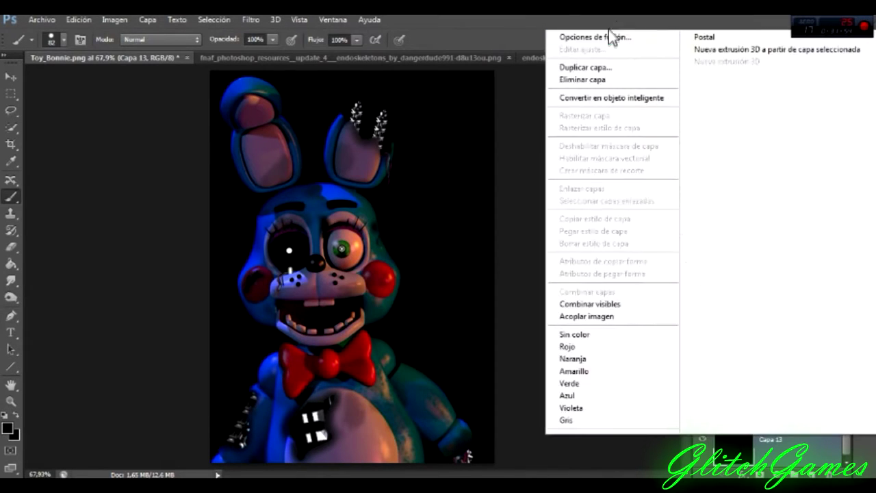
pyautogui.click(588, 33)
pyautogui.click(367, 301)
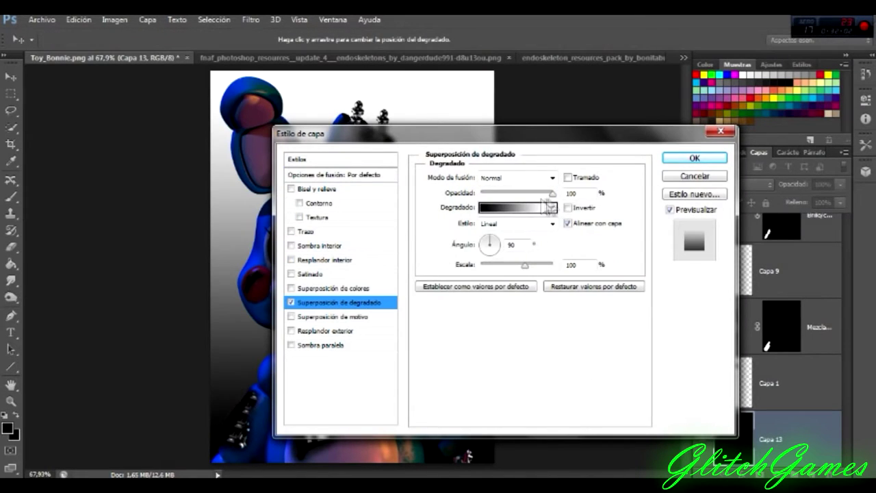
# Keep the gradient's start stop black and set its end stop to the blue 0090ff
pyautogui.click(548, 208)
pyautogui.doubleClick(393, 353)
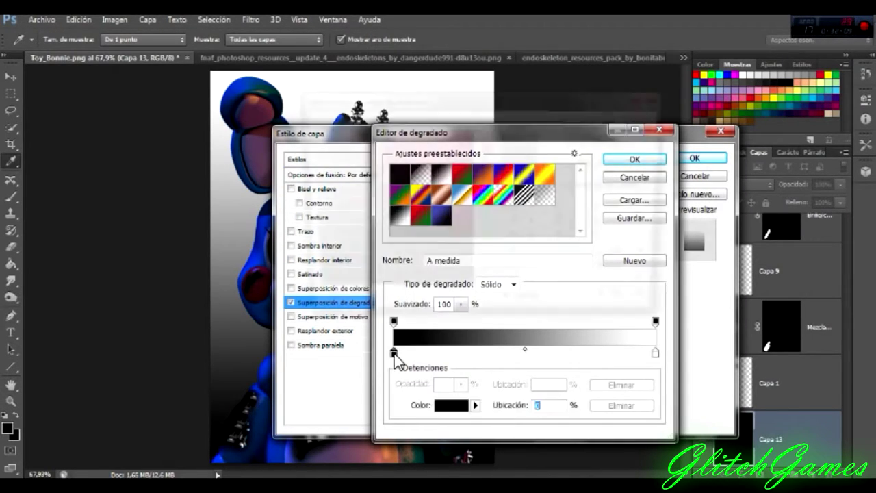
pyautogui.press('Return')
pyautogui.doubleClick(654, 352)
pyautogui.write('0')
pyautogui.press('Tab')
pyautogui.write('144')
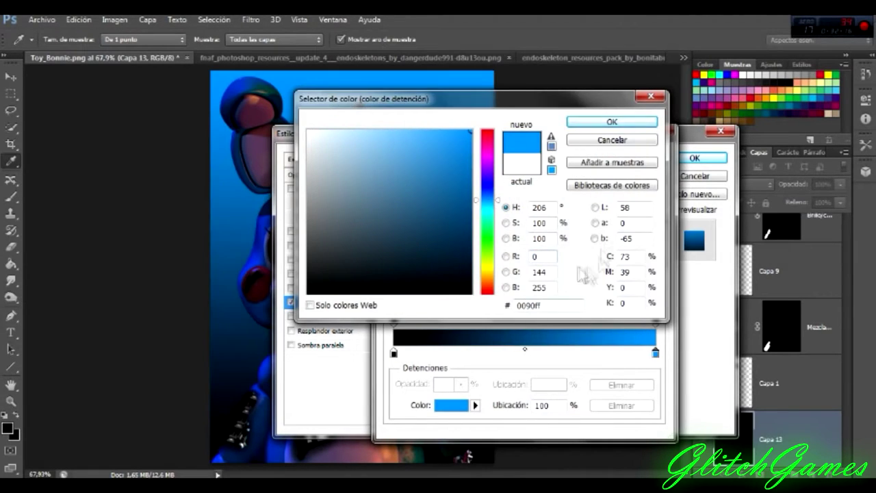
pyautogui.press('Return')
# Add a blue stop in the middle of the gradient and change the end stop to black
pyautogui.doubleClick(524, 353)
pyautogui.click(596, 121)
pyautogui.doubleClick(654, 352)
pyautogui.moveTo(438, 288); pyautogui.dragTo(438, 311)
pyautogui.click(611, 122)
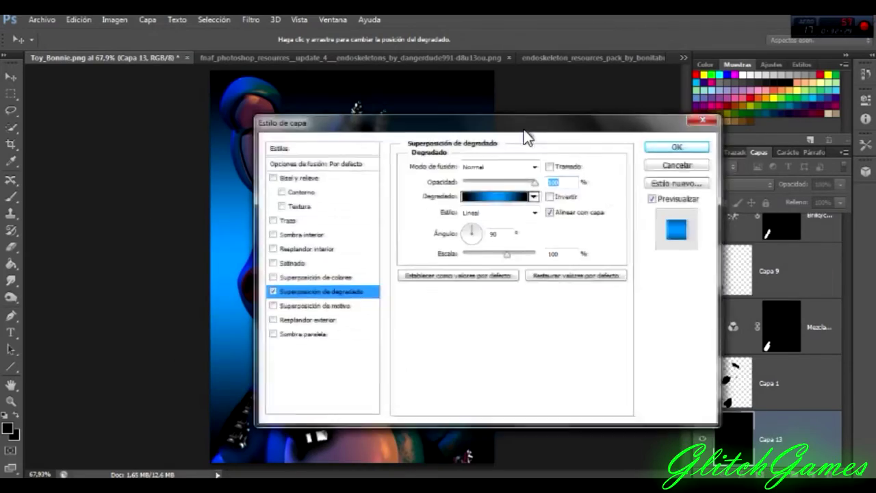
# Try several directions for the gradient overlay, then set its angle to 90° and its scale to 108%
pyautogui.click(597, 185)
pyautogui.press('Escape')
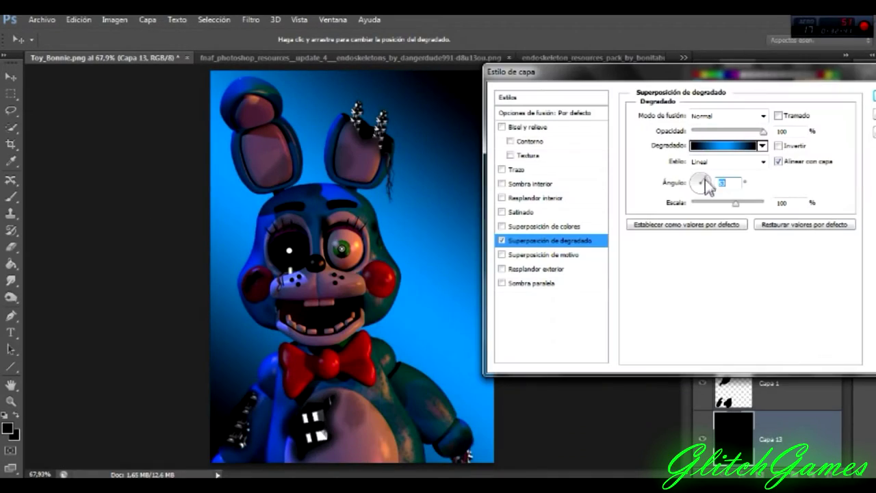
pyautogui.click(698, 186)
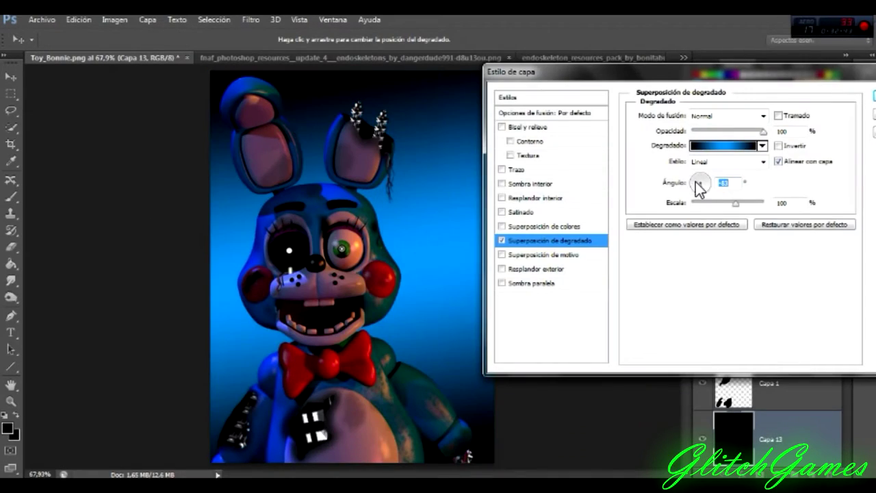
pyautogui.moveTo(736, 212)
pyautogui.mouseDown()
pyautogui.moveTo(706, 203)
pyautogui.moveTo(778, 201)
pyautogui.moveTo(740, 203)
pyautogui.mouseUp()
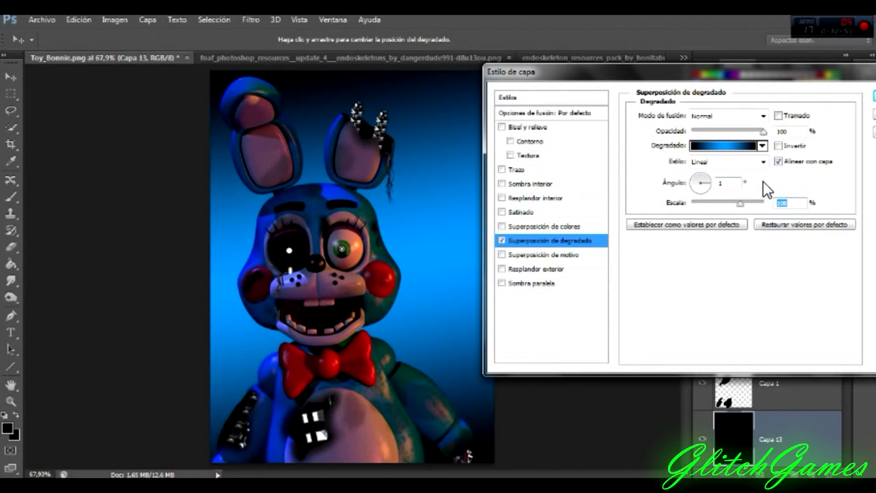
pyautogui.click(691, 184)
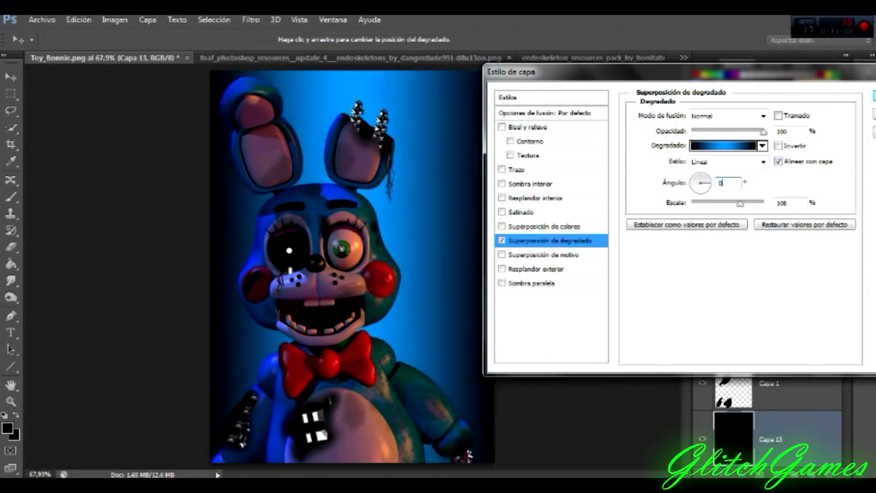
pyautogui.moveTo(684, 182); pyautogui.dragTo(677, 182)
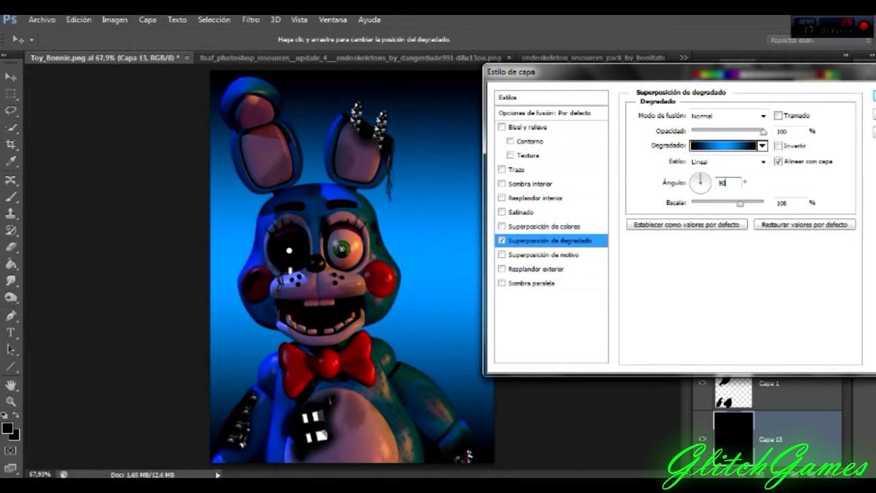
# Narrow the gradient's blue band to one middle stop with a white stop on each side
pyautogui.click(725, 146)
pyautogui.click(506, 354)
pyautogui.click(568, 354)
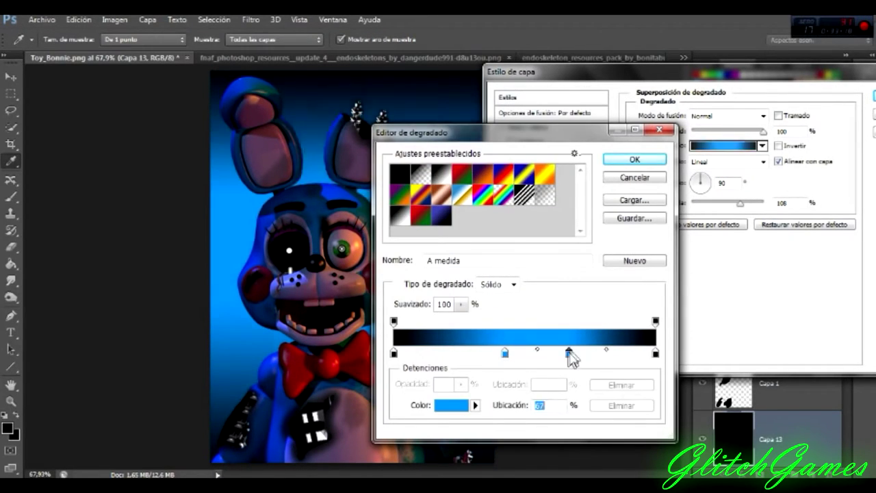
pyautogui.doubleClick(569, 353)
pyautogui.press('Return')
pyautogui.moveTo(505, 354); pyautogui.dragTo(537, 354)
pyautogui.doubleClick(538, 354)
pyautogui.click(500, 205)
pyautogui.click(639, 121)
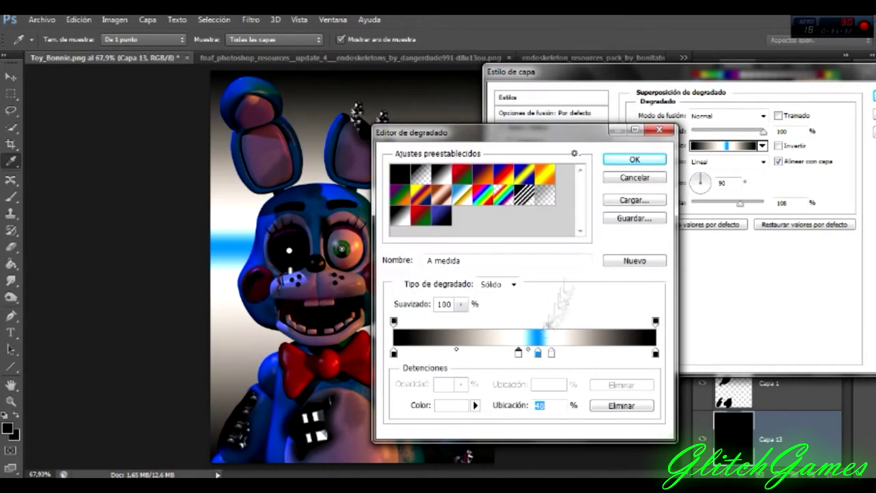
# Spread cyan, white and blue stops between the gradient's black ends, with the blue one at 73%, and accept the gradient
pyautogui.doubleClick(518, 354)
pyautogui.click(485, 205)
pyautogui.click(582, 122)
pyautogui.click(538, 354)
pyautogui.moveTo(538, 353); pyautogui.dragTo(584, 356)
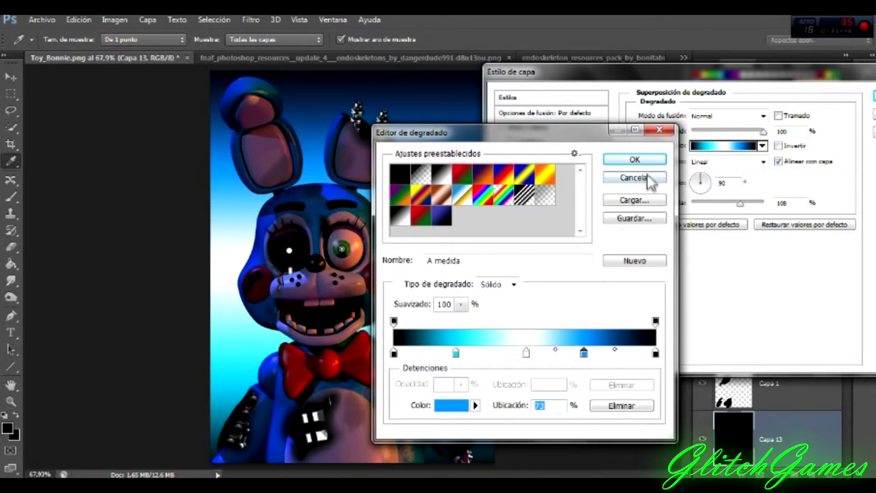
pyautogui.click(634, 159)
# Change the overlay to a noise (Ruido) gradient with the red channel range reduced to almost zero and apply the layer style
pyautogui.click(761, 145)
pyautogui.click(735, 147)
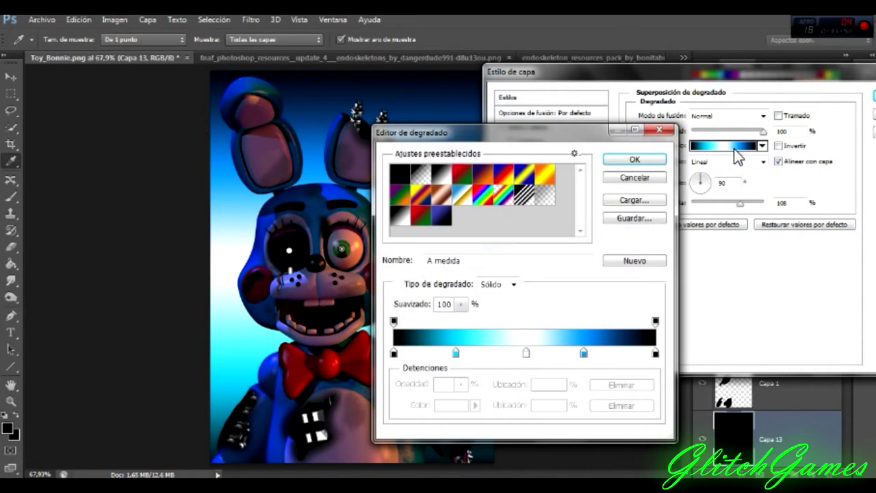
pyautogui.click(501, 283)
pyautogui.scroll(-1, 506, 284)
pyautogui.scroll(1, 510, 284)
pyautogui.click(513, 284)
pyautogui.click(511, 310)
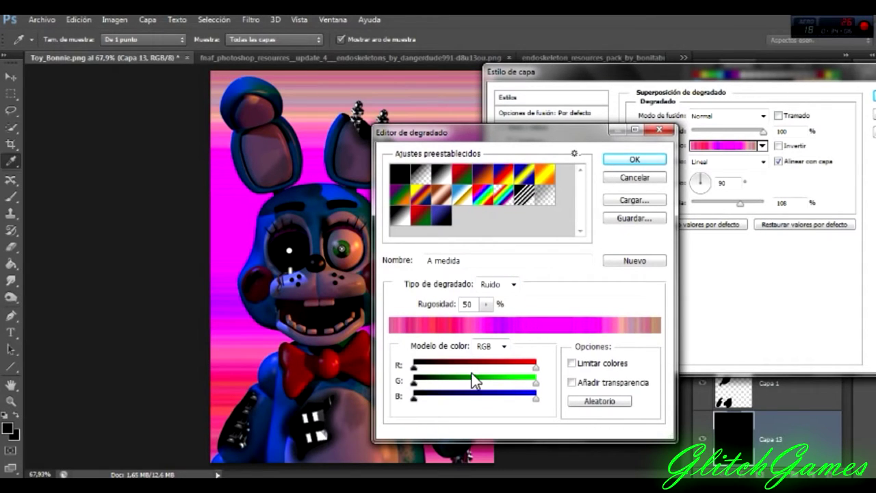
pyautogui.moveTo(536, 368); pyautogui.dragTo(417, 368)
pyautogui.click(635, 159)
pyautogui.moveTo(606, 74); pyautogui.dragTo(438, 87)
pyautogui.click(780, 95)
pyautogui.click(11, 297)
pyautogui.rightClick(354, 103)
pyautogui.press('Escape')
# Add an inner shadow to Capa 13 with a 57 px distance, 250 px size and 91° angle
pyautogui.rightClick(787, 438)
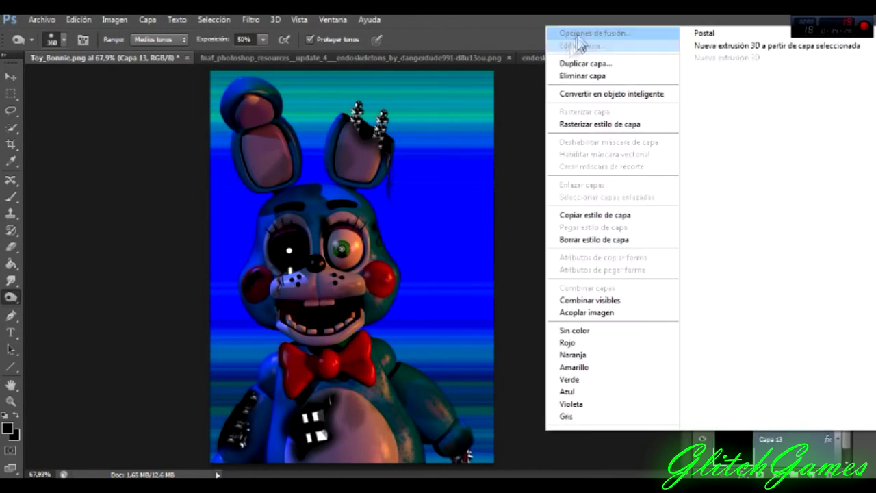
pyautogui.click(568, 30)
pyautogui.click(359, 184)
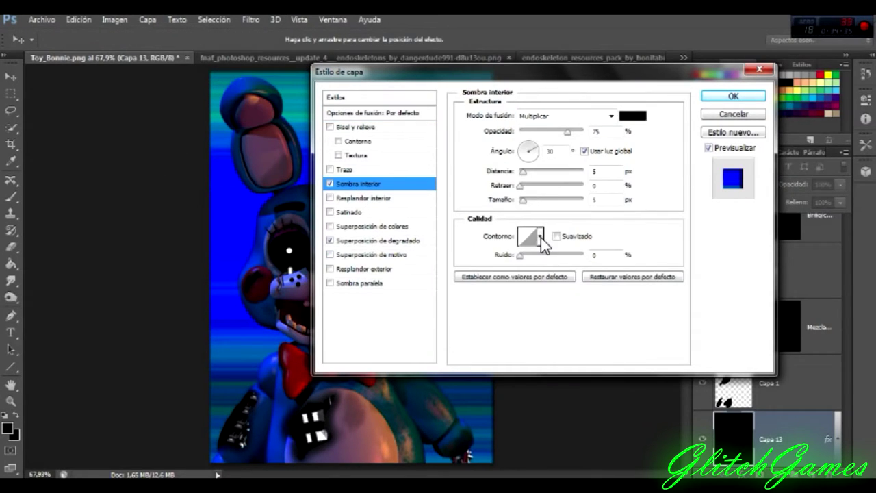
pyautogui.moveTo(498, 71); pyautogui.dragTo(513, 104)
pyautogui.moveTo(594, 212); pyautogui.dragTo(535, 219)
pyautogui.moveTo(539, 232); pyautogui.dragTo(584, 234)
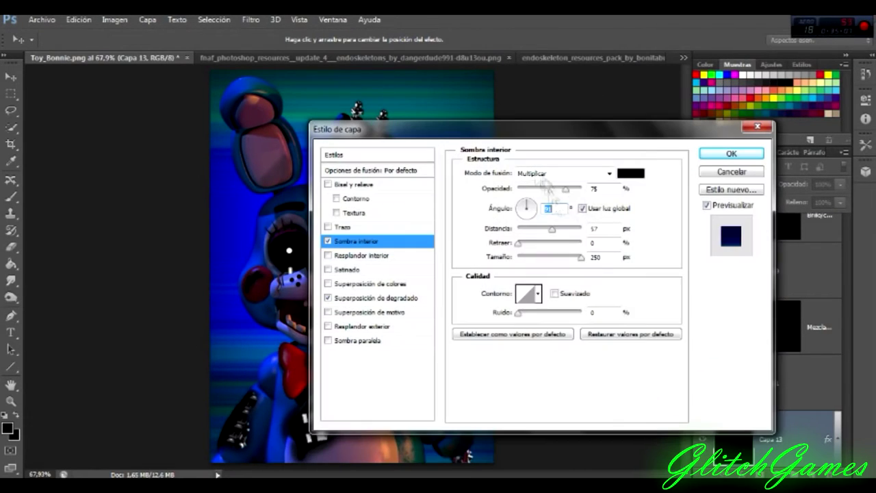
# Try other blending modes for the inner shadow and set it to Color más oscuro
pyautogui.click(612, 174)
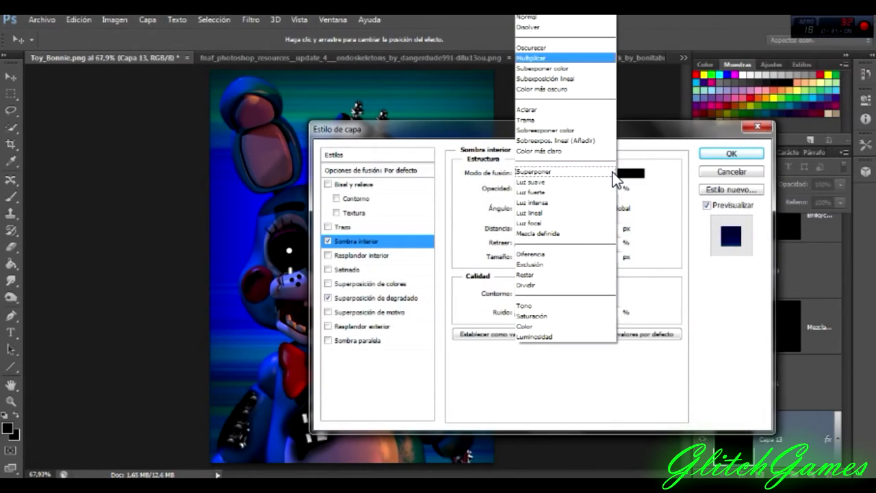
pyautogui.click(611, 172)
pyautogui.click(612, 174)
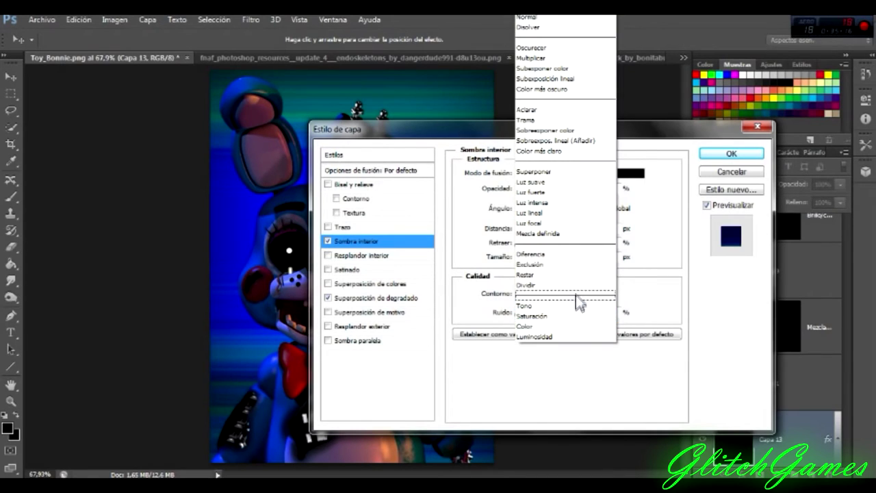
pyautogui.click(577, 301)
pyautogui.click(613, 174)
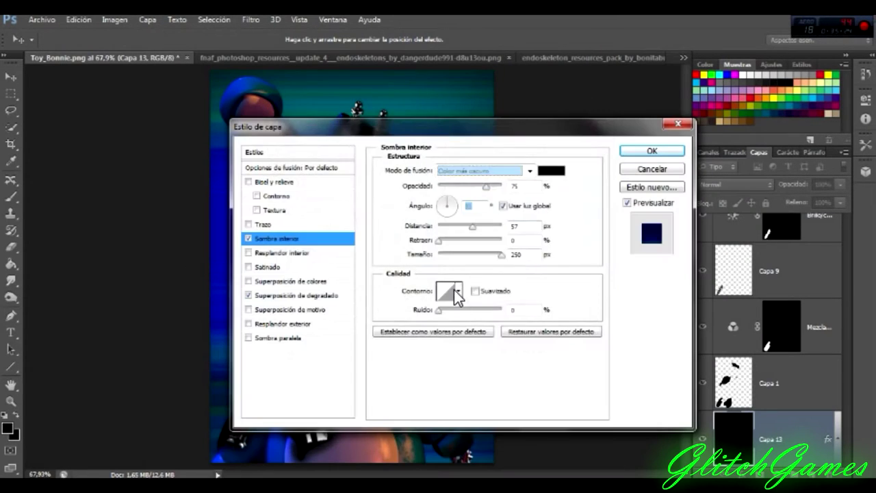
# Reshape the inner shadow's contour into a custom curve with a peak and a dip
pyautogui.click(452, 290)
pyautogui.moveTo(403, 237); pyautogui.dragTo(334, 145)
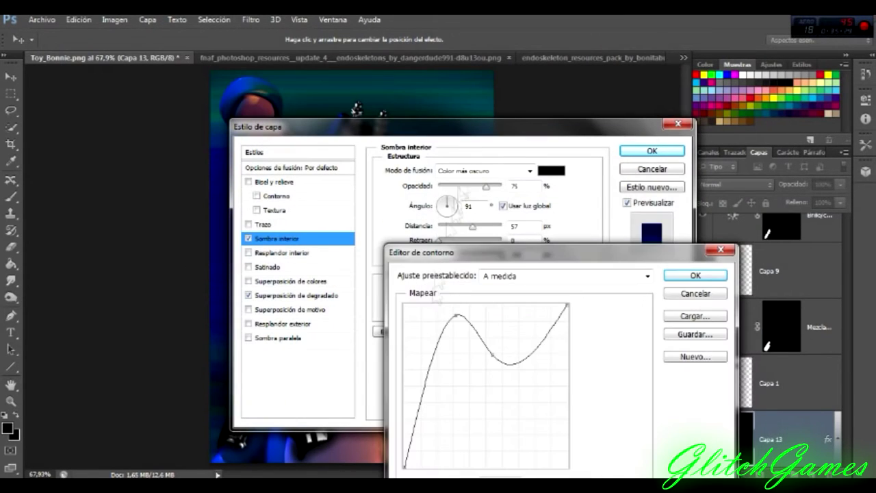
pyautogui.click(695, 277)
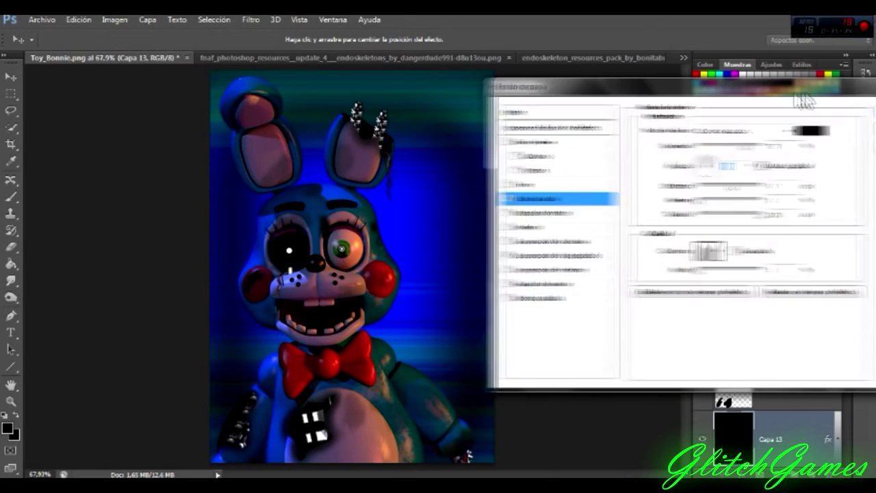
# Try several contour presets for the inner shadow, choose the half-round one and apply the layer style
pyautogui.click(723, 251)
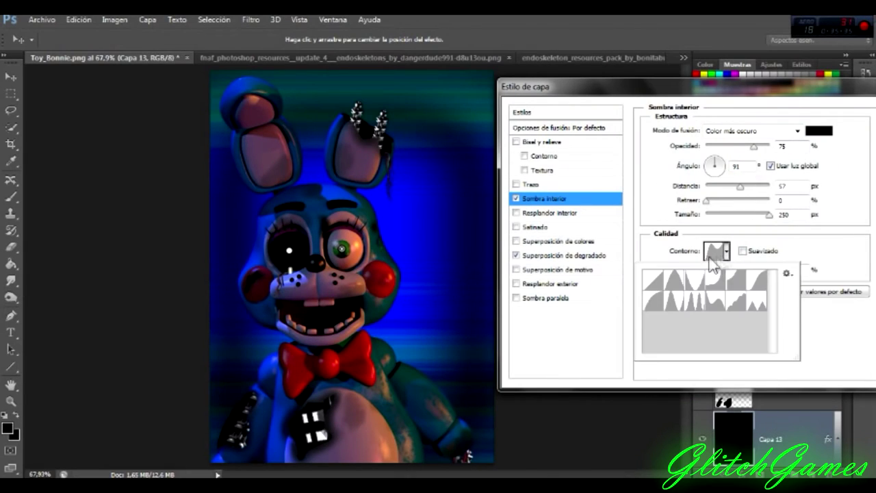
pyautogui.click(673, 280)
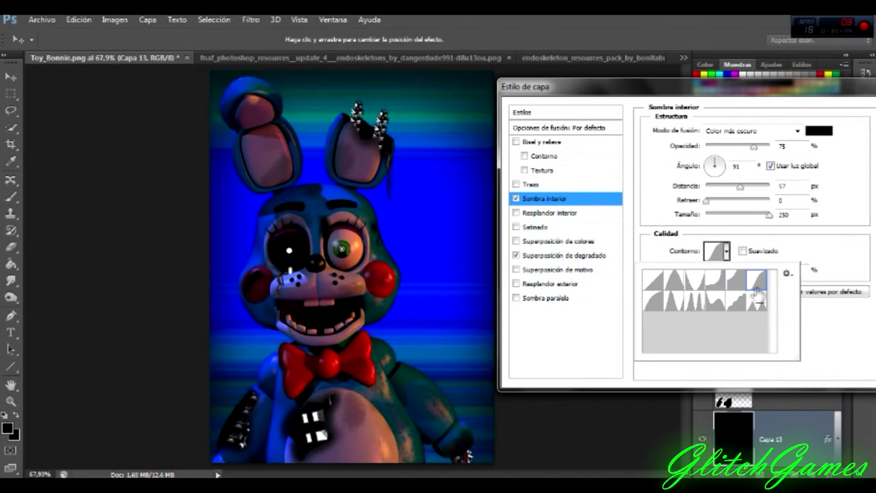
pyautogui.click(711, 300)
pyautogui.click(660, 304)
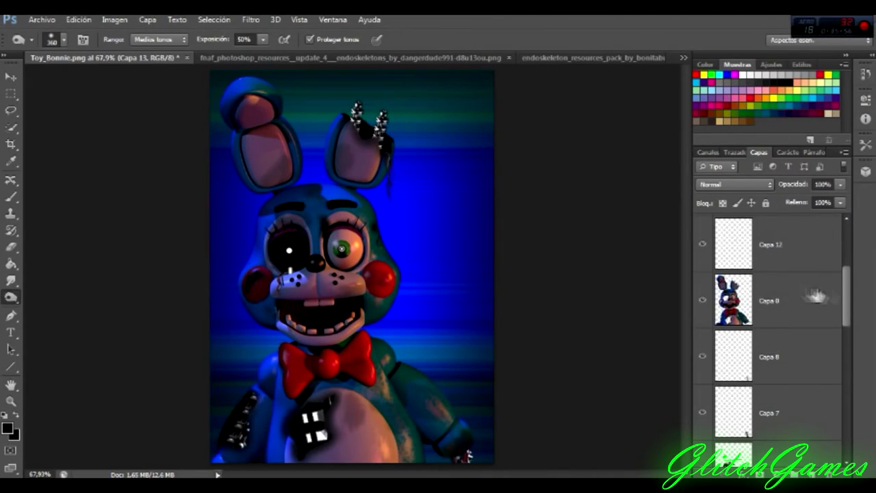
# Merge all the character layers above the background down into the single layer Capa 1
pyautogui.scroll(-10, 801, 254)
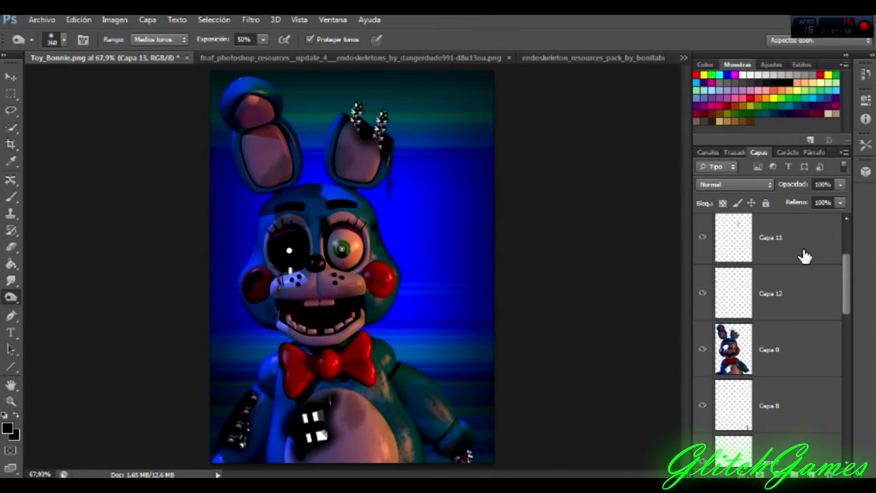
pyautogui.rightClick(813, 239)
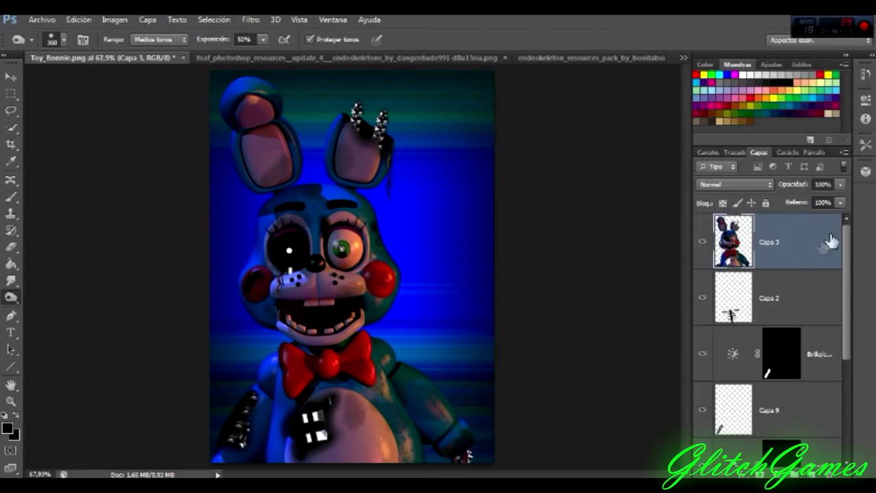
pyautogui.rightClick(830, 298)
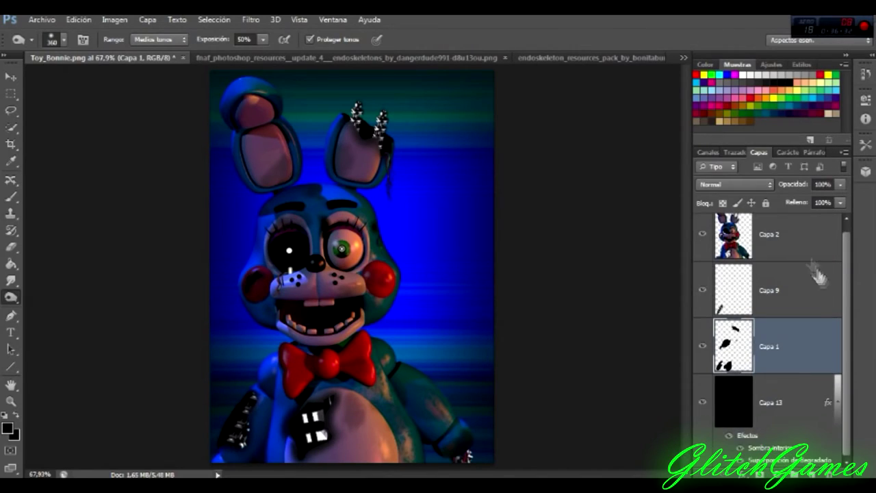
pyautogui.click(568, 342)
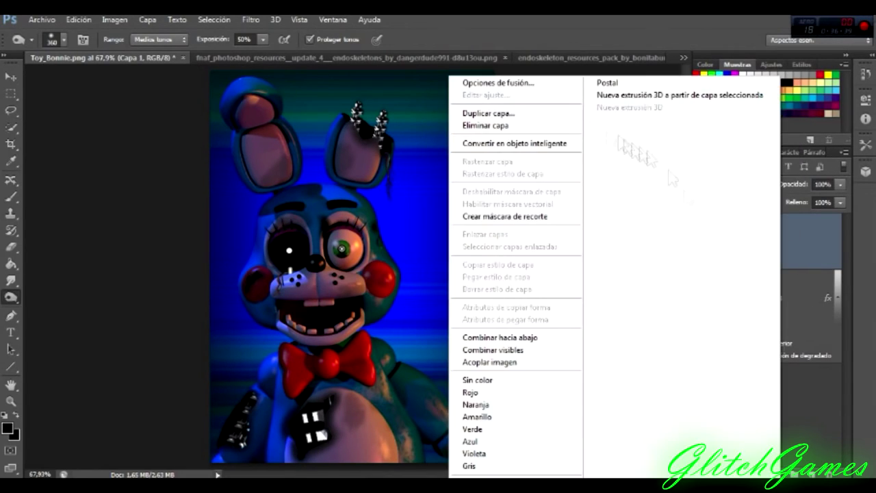
# Add a drop shadow to the merged character with a 55 px distance, -133° angle and smoothed contour
pyautogui.click(532, 89)
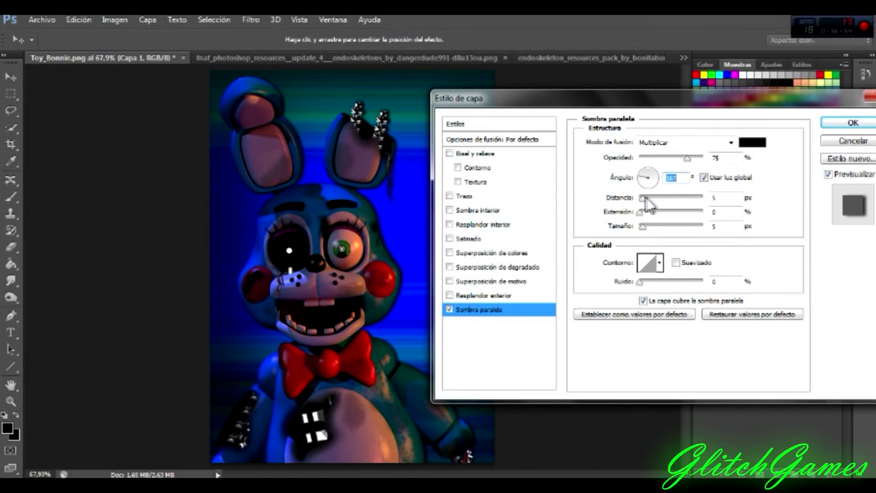
pyautogui.moveTo(645, 197); pyautogui.dragTo(679, 192)
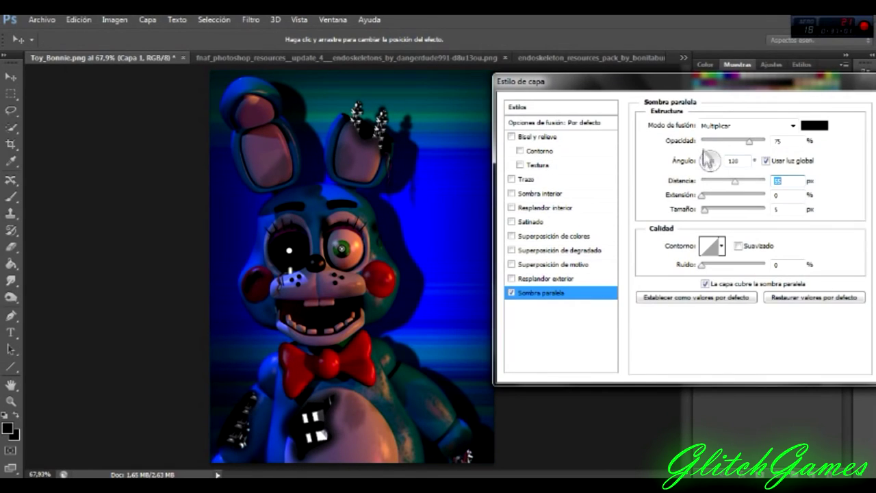
pyautogui.moveTo(706, 166)
pyautogui.mouseDown()
pyautogui.moveTo(702, 178)
pyautogui.moveTo(712, 180)
pyautogui.moveTo(754, 166)
pyautogui.moveTo(703, 171)
pyautogui.mouseUp()
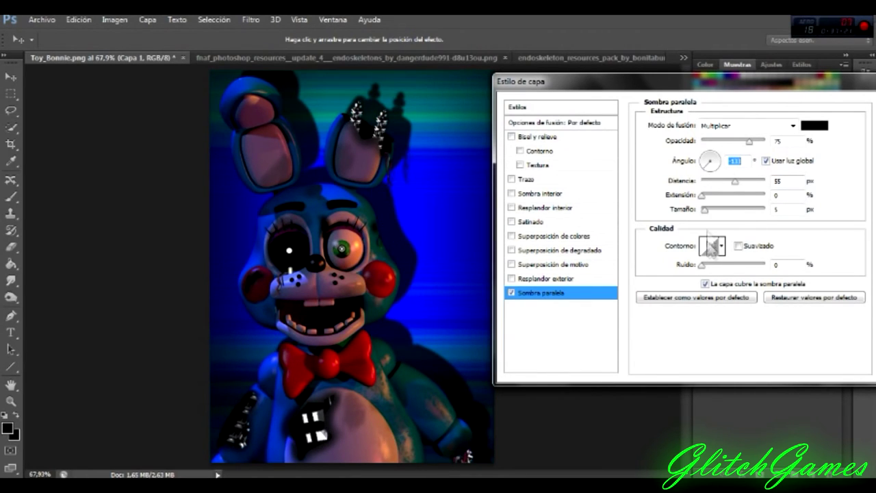
pyautogui.click(738, 247)
pyautogui.click(858, 102)
pyautogui.press('o')
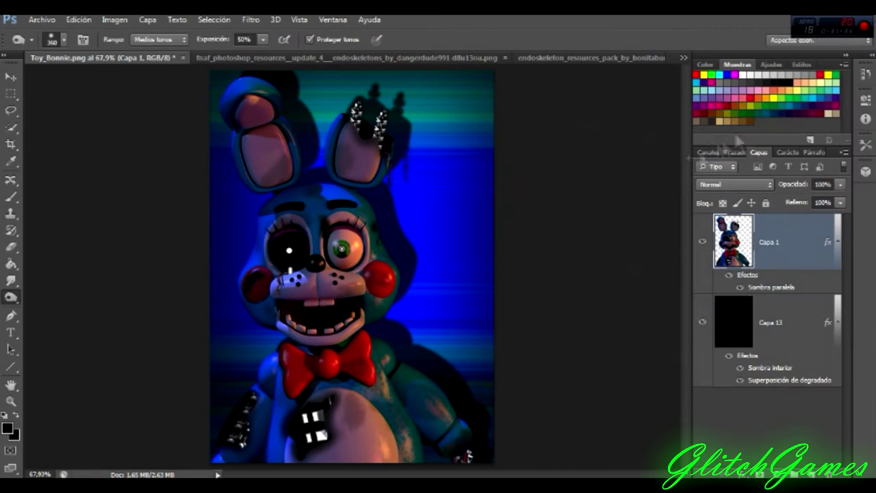
# Save the image as a PNG file named Withered Toy_Bonnie 2
pyautogui.click(41, 19)
pyautogui.click(71, 174)
pyautogui.write('Withered Toy_Bonnie 2')
pyautogui.click(518, 318)
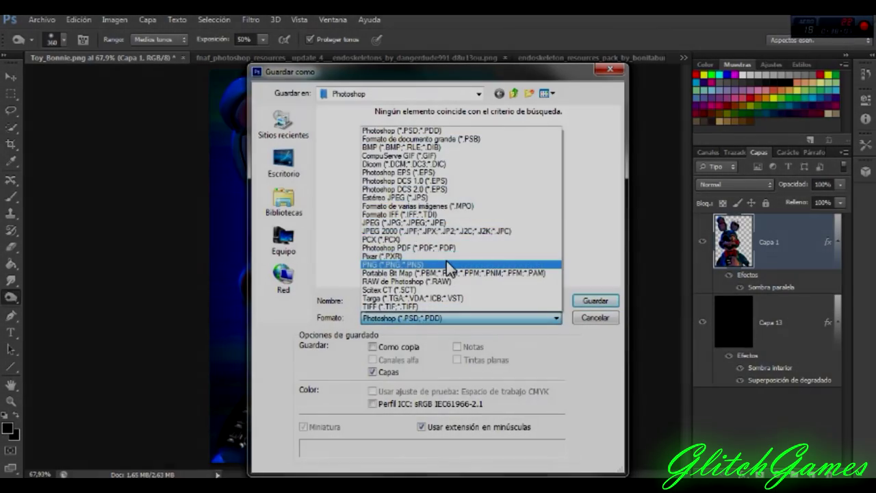
pyautogui.click(445, 264)
pyautogui.click(601, 302)
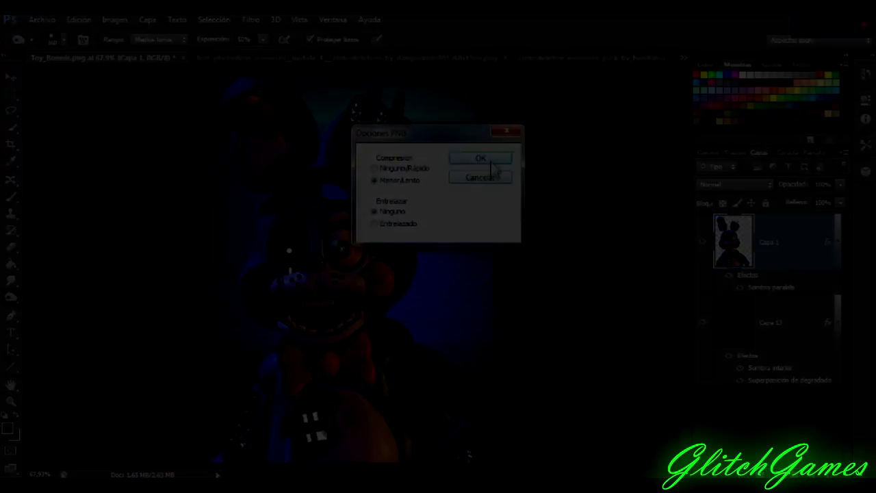